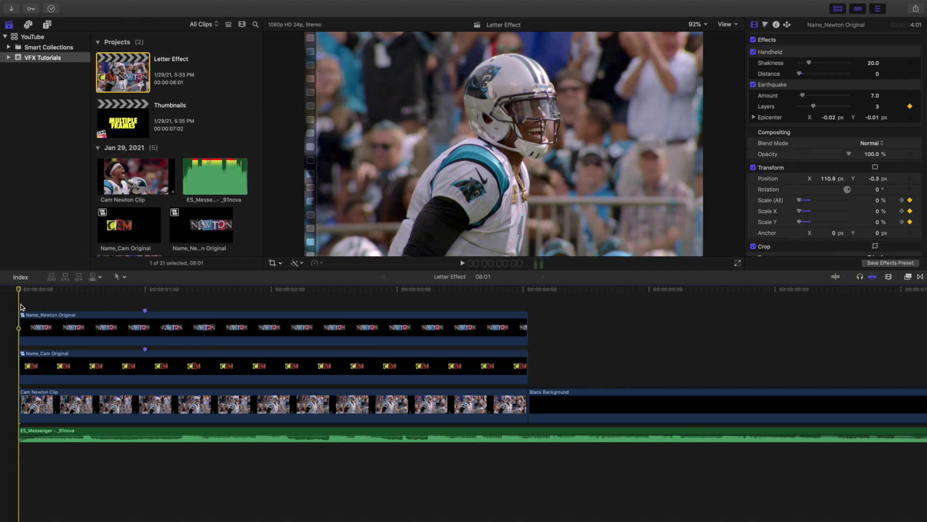
# Step: Play the finished Letter Effect project from its start several times and return the playhead to the beginning
pyautogui.press('space')
pyautogui.press('space')
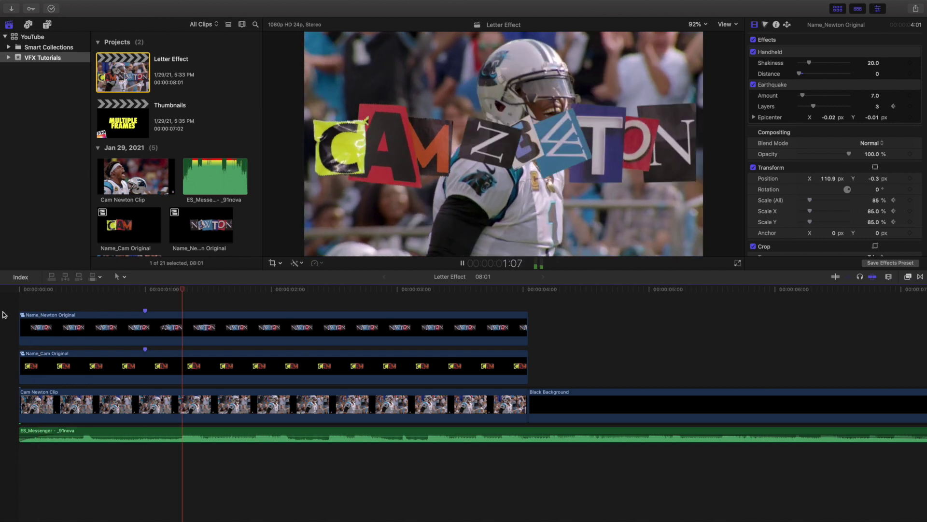
pyautogui.press('space')
pyautogui.press('Home')
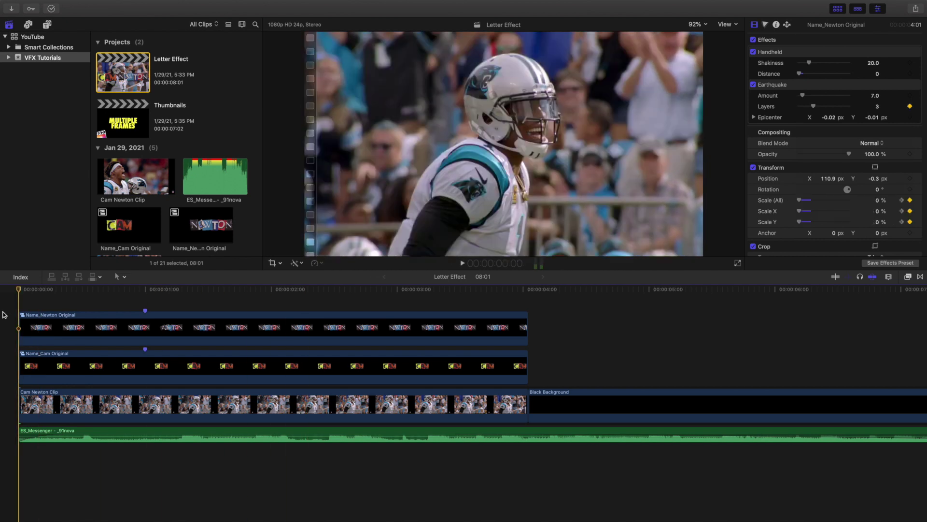
pyautogui.press('space')
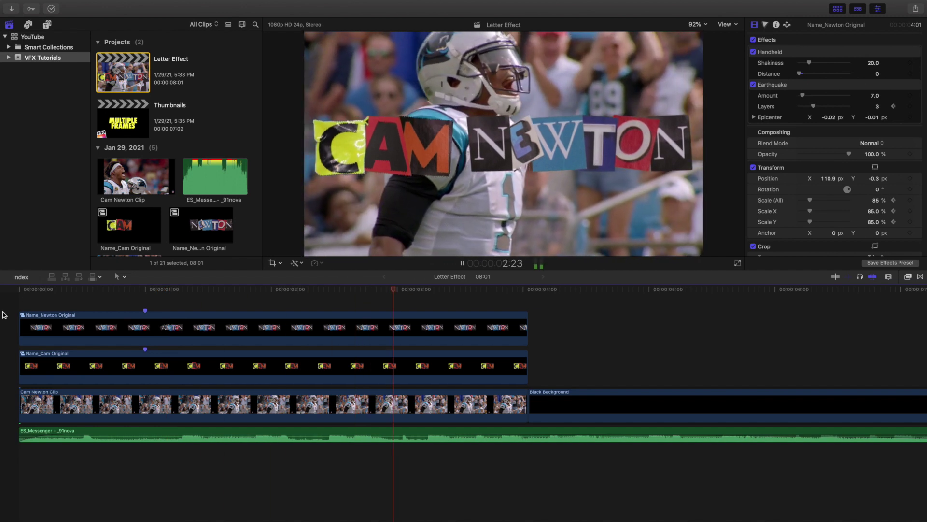
pyautogui.press('space')
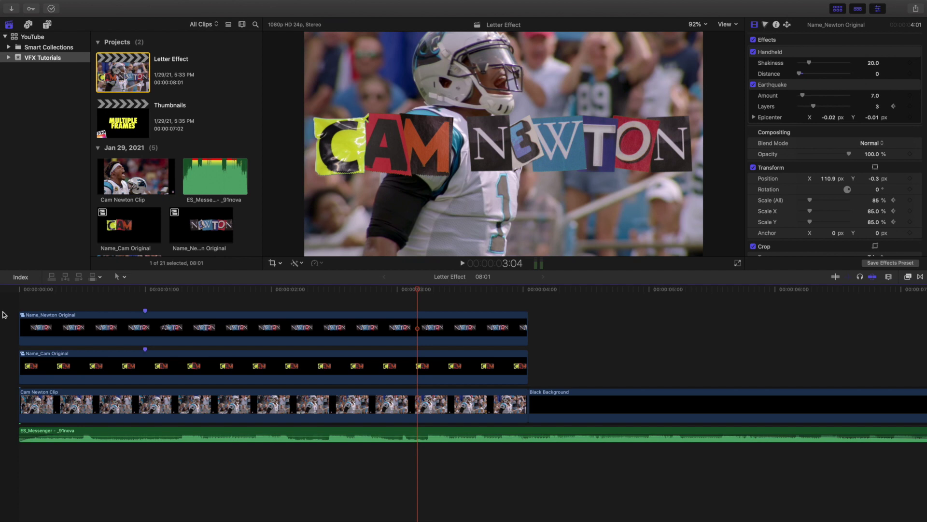
pyautogui.press('Home')
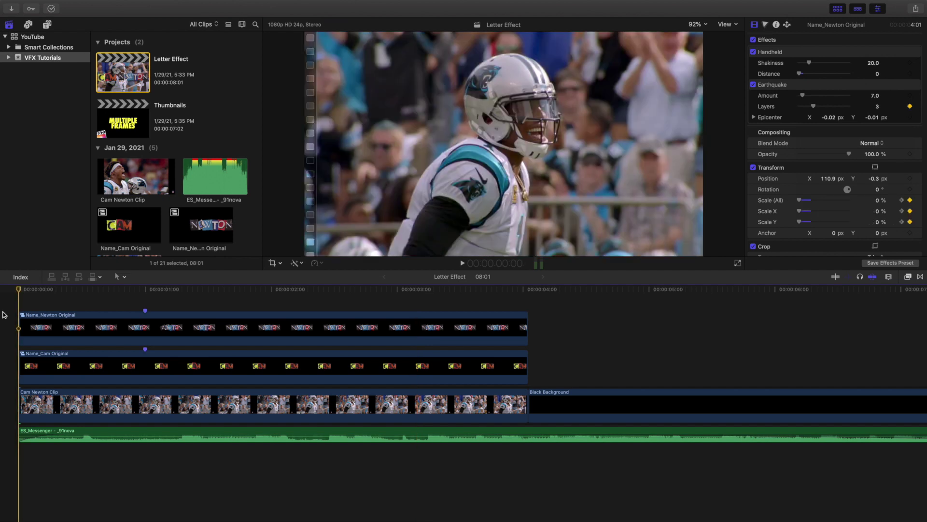
pyautogui.press('space')
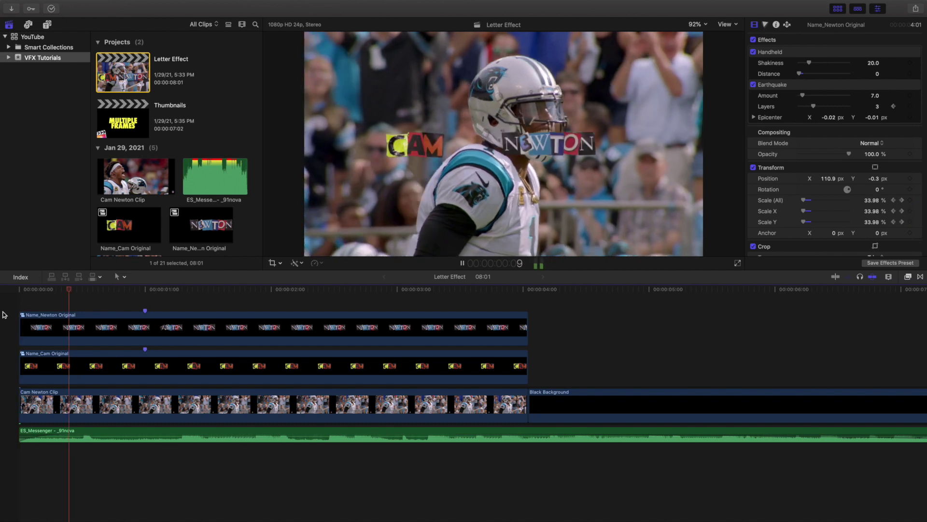
pyautogui.press('space')
pyautogui.press('Home')
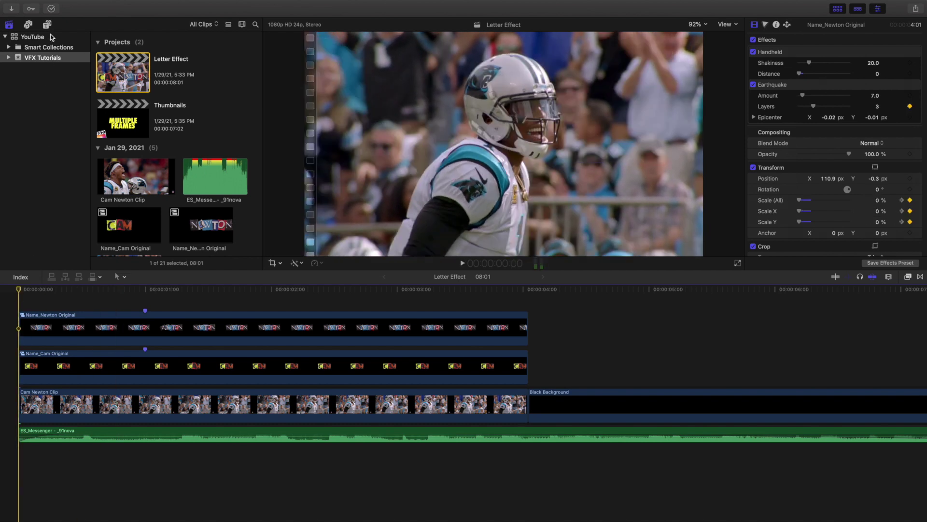
# Step: Open the media import window and expand the CinePacks Letter FX SAMPLE folder inside the Letter Effect folder
pyautogui.click(12, 9)
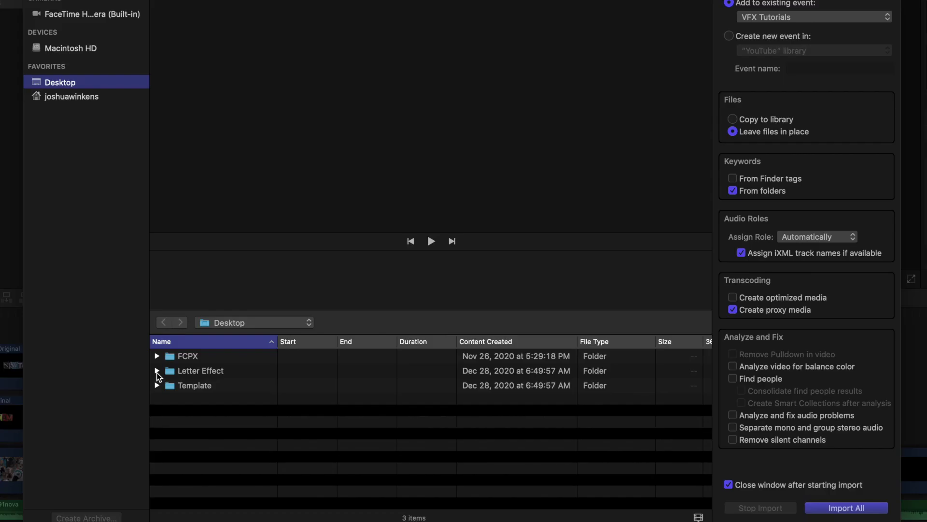
pyautogui.click(177, 331)
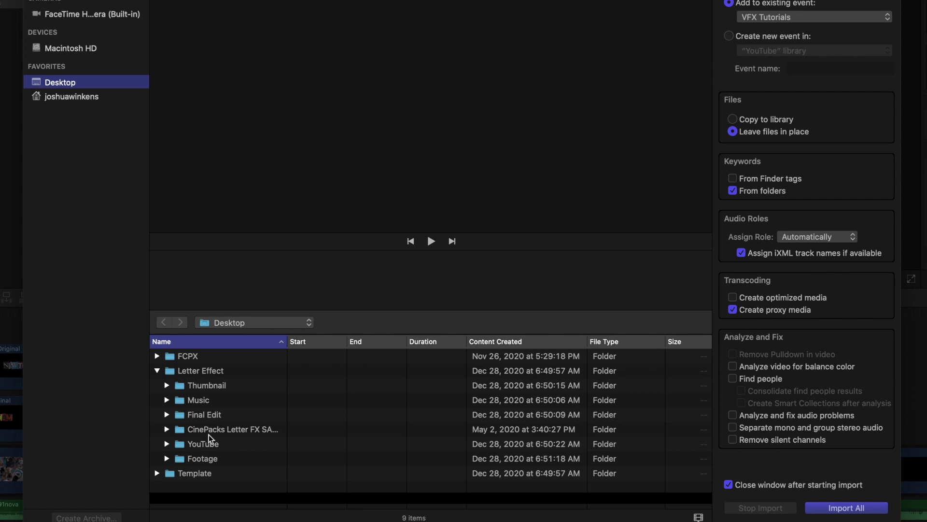
pyautogui.click(166, 428)
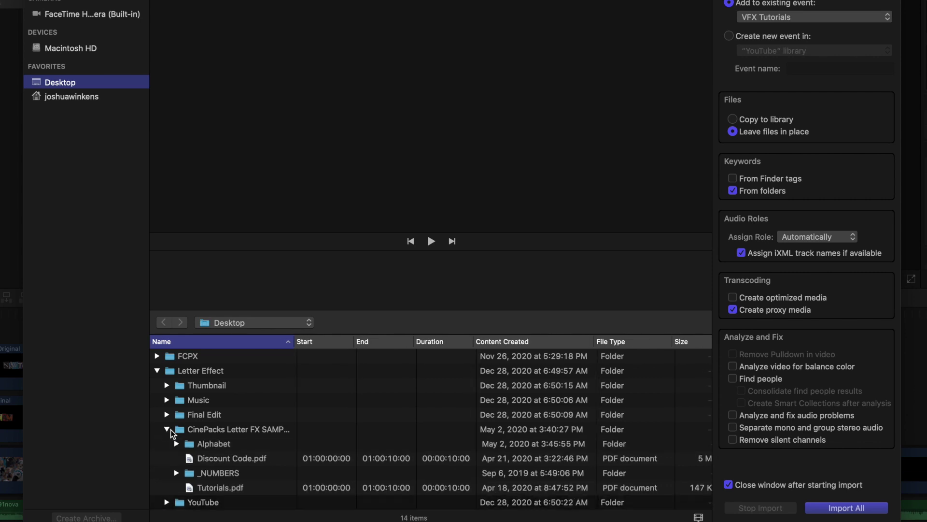
pyautogui.scroll(-1, 252, 432)
pyautogui.scroll(-2, 249, 431)
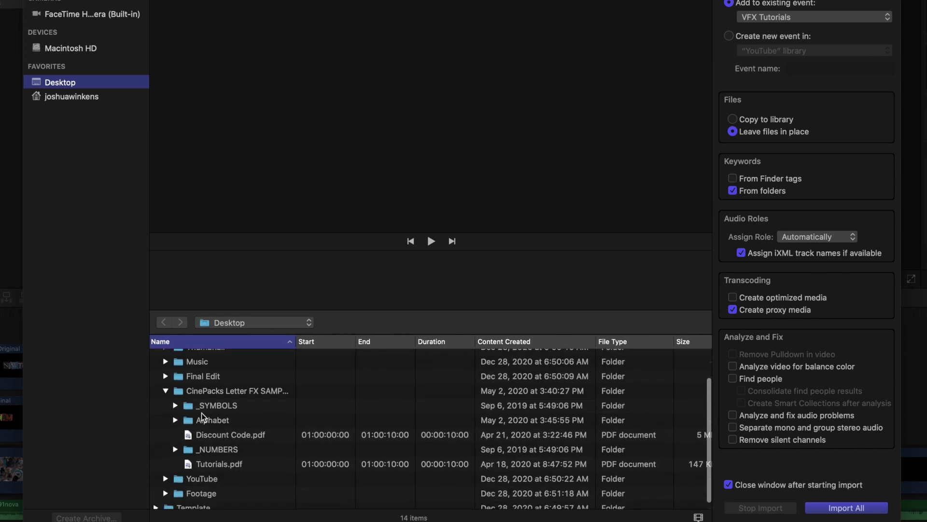
# Step: Preview the question mark, exclamation mark and dollar sign images in the _SYMBOLS folder, and collapse the folder
pyautogui.click(176, 405)
pyautogui.click(205, 424)
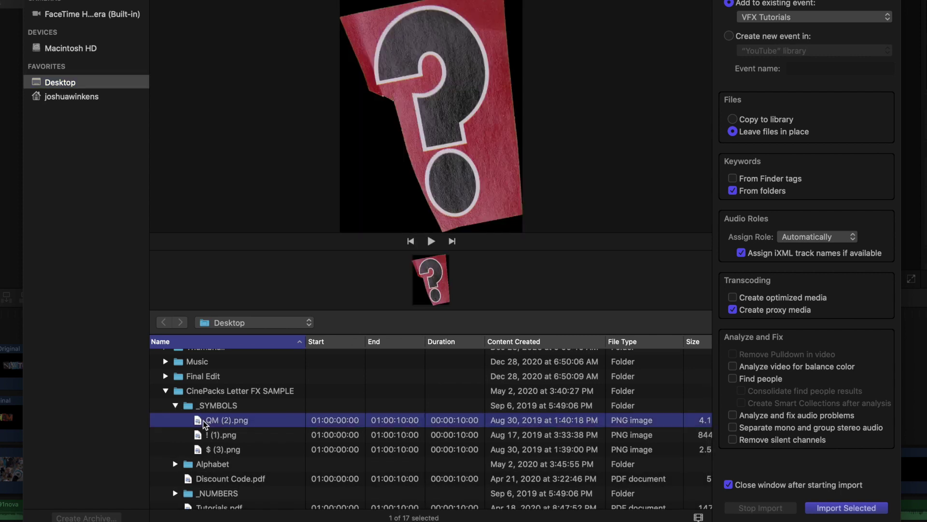
pyautogui.click(220, 433)
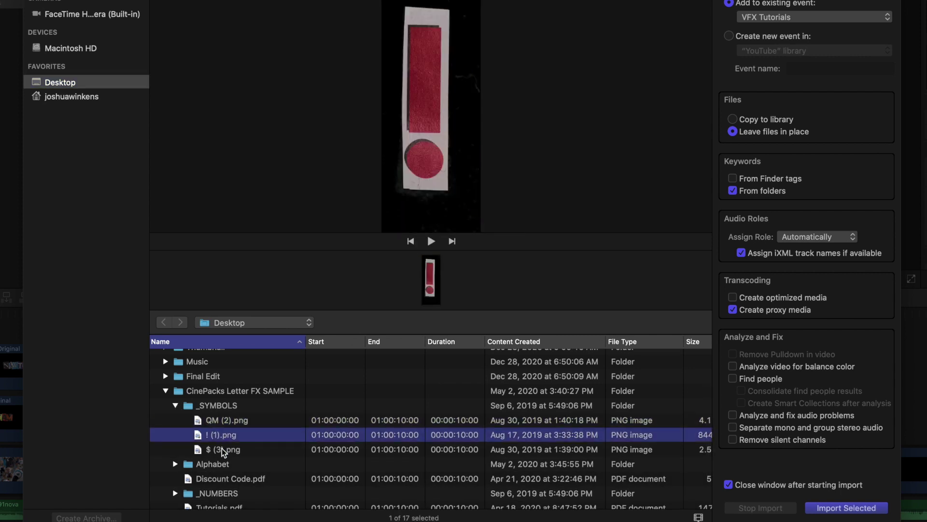
pyautogui.click(224, 451)
pyautogui.click(175, 406)
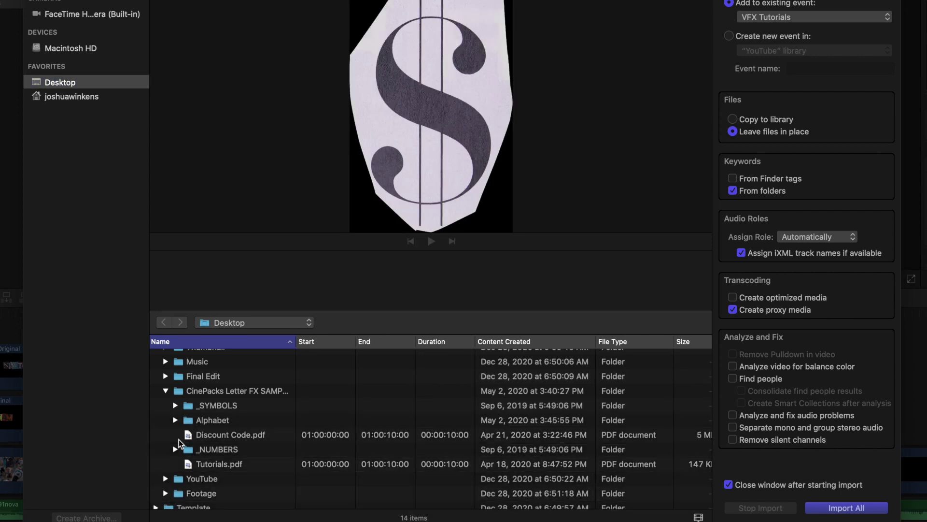
# Step: Preview several cut-out digit images in the _NUMBERS folder, including 5, 8, 4 and 9, and collapse the folder
pyautogui.click(176, 449)
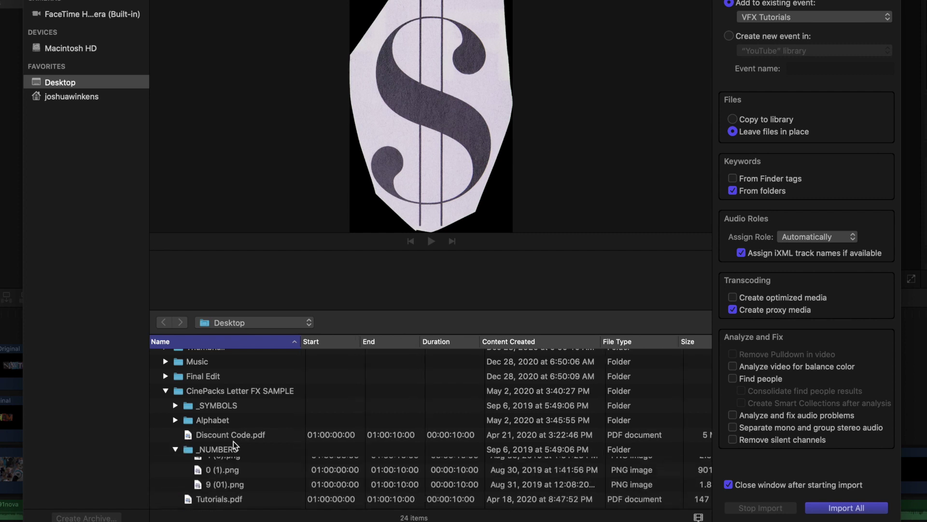
pyautogui.scroll(-5, 243, 444)
pyautogui.click(229, 430)
pyautogui.click(229, 444)
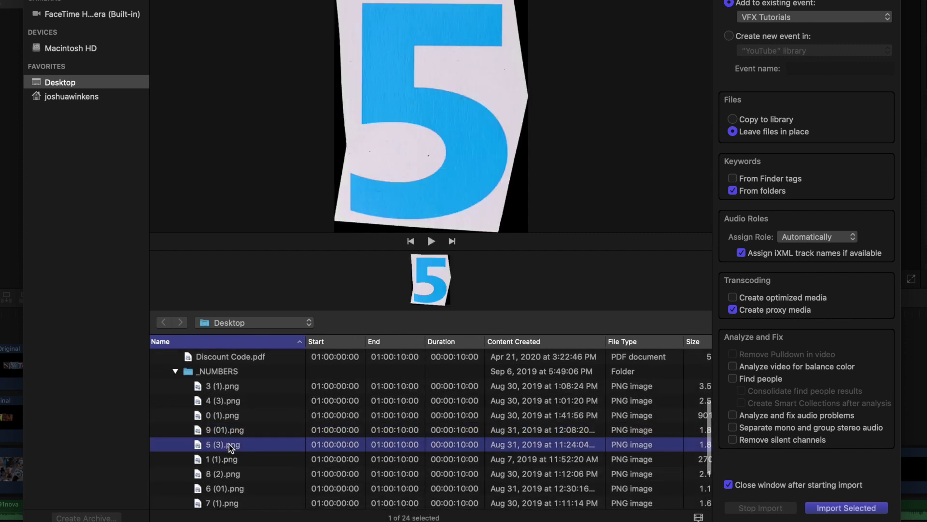
pyautogui.click(229, 473)
pyautogui.scroll(-5, 229, 468)
pyautogui.scroll(5, 230, 462)
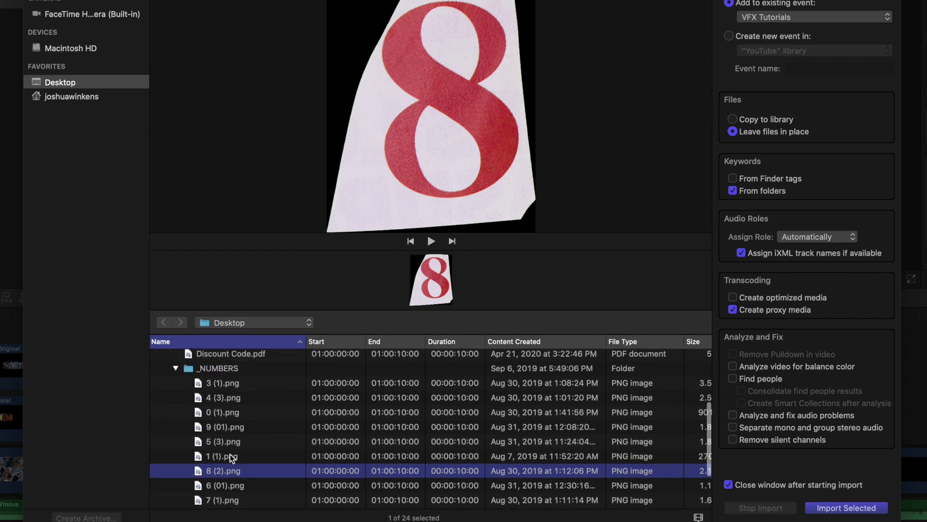
pyautogui.click(230, 454)
pyautogui.click(225, 427)
pyautogui.click(225, 415)
pyautogui.scroll(1, 225, 416)
pyautogui.click(221, 403)
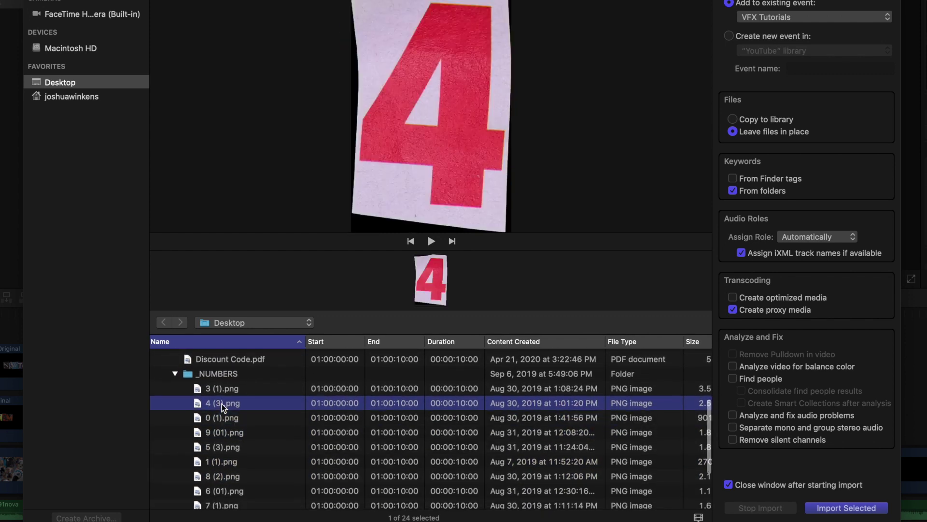
pyautogui.click(221, 389)
pyautogui.click(224, 429)
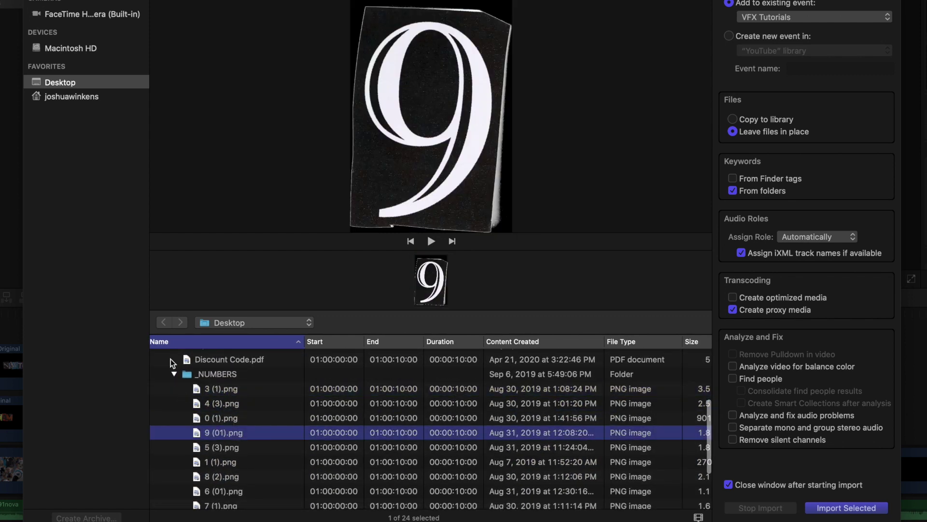
pyautogui.click(173, 375)
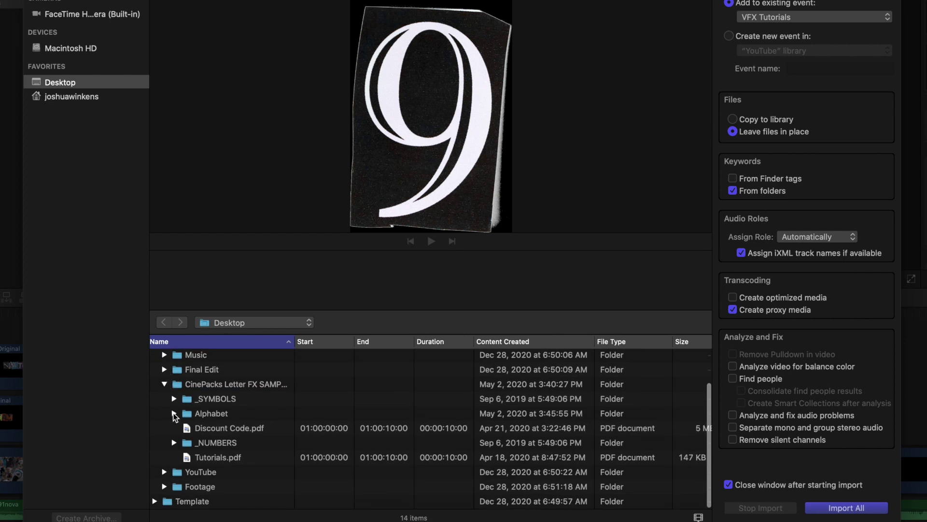
# Step: Preview several cut-out letter images in the Alphabet folder, including C, G and L, and collapse the folder
pyautogui.click(174, 414)
pyautogui.scroll(-2, 193, 422)
pyautogui.click(198, 420)
pyautogui.click(213, 446)
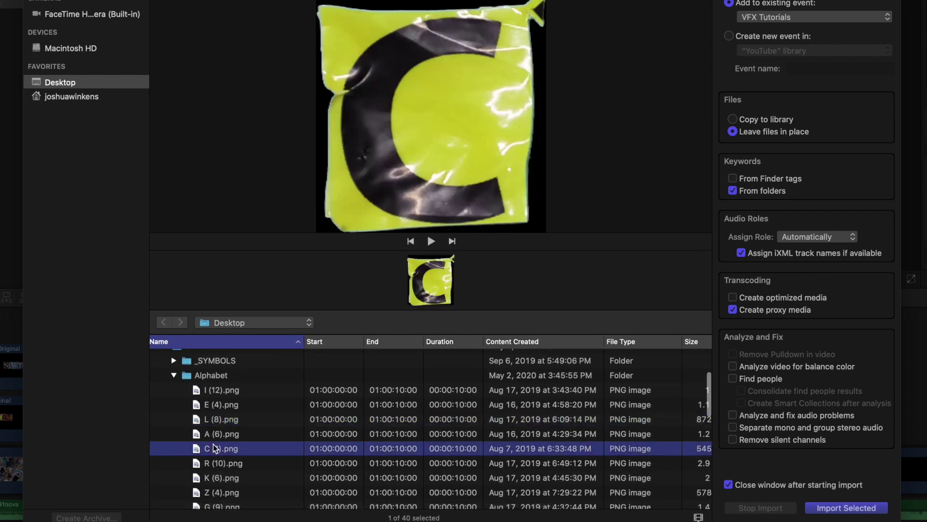
pyautogui.scroll(-2, 213, 446)
pyautogui.click(213, 445)
pyautogui.click(222, 462)
pyautogui.scroll(1, 220, 442)
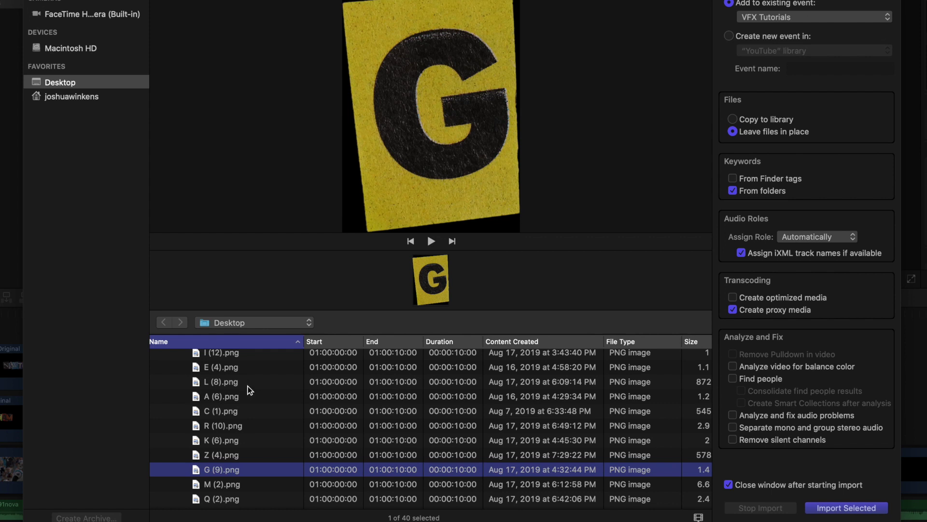
pyautogui.scroll(5, 249, 387)
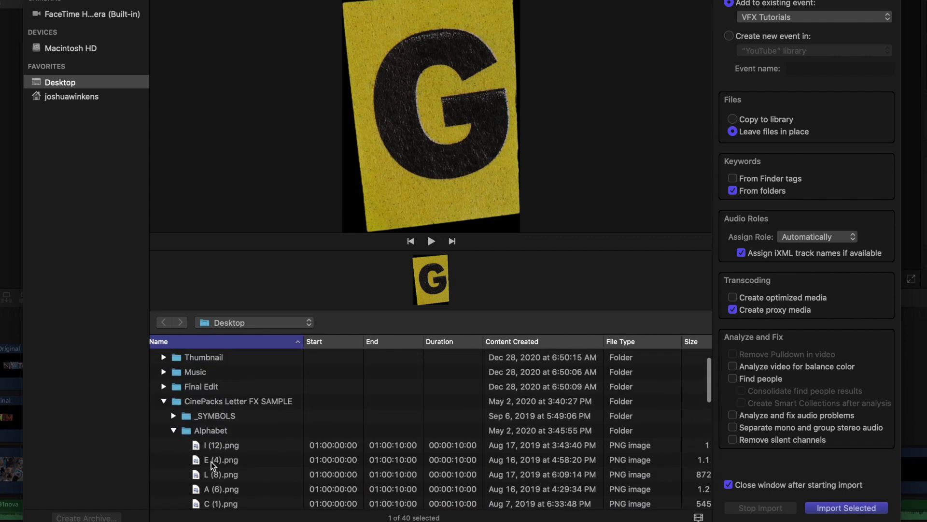
pyautogui.click(210, 462)
pyautogui.click(223, 479)
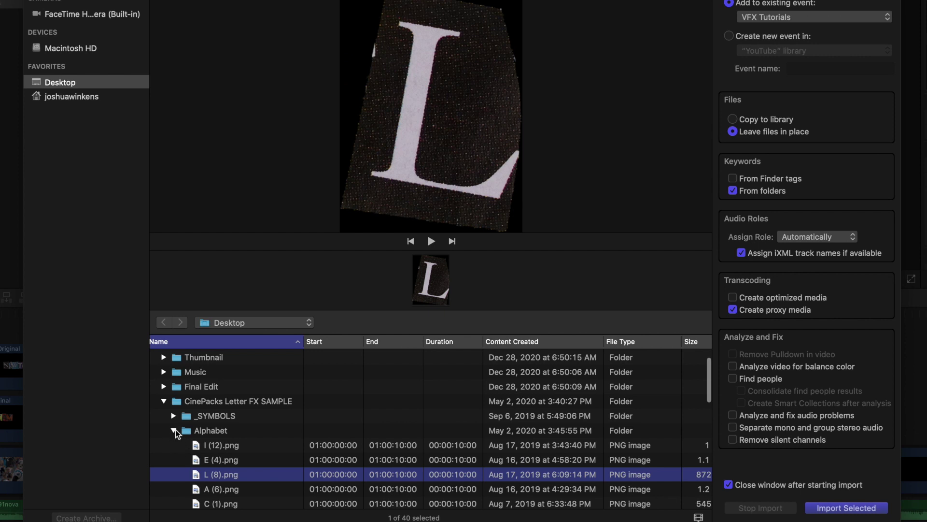
pyautogui.click(174, 430)
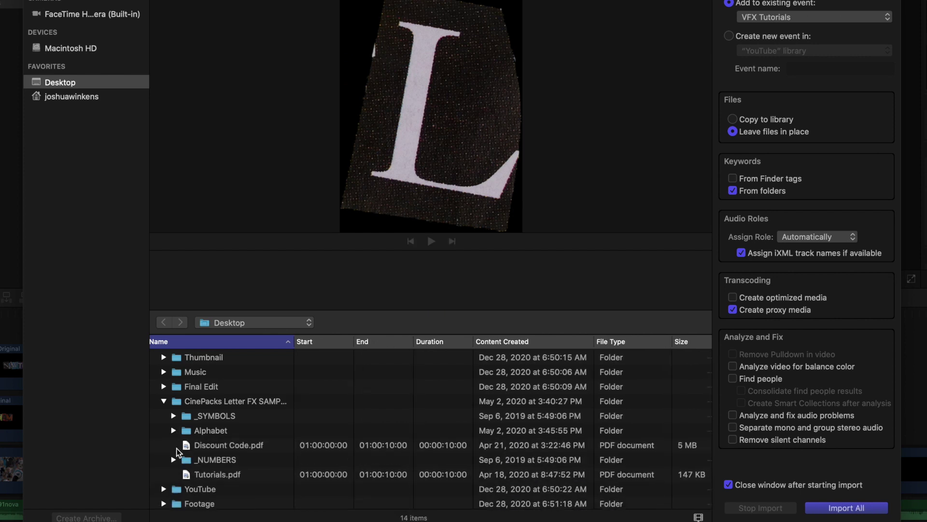
# Step: Briefly expand and collapse the _SYMBOLS, Alphabet and _NUMBERS folders again, and close the media import window without importing
pyautogui.click(173, 418)
pyautogui.click(173, 417)
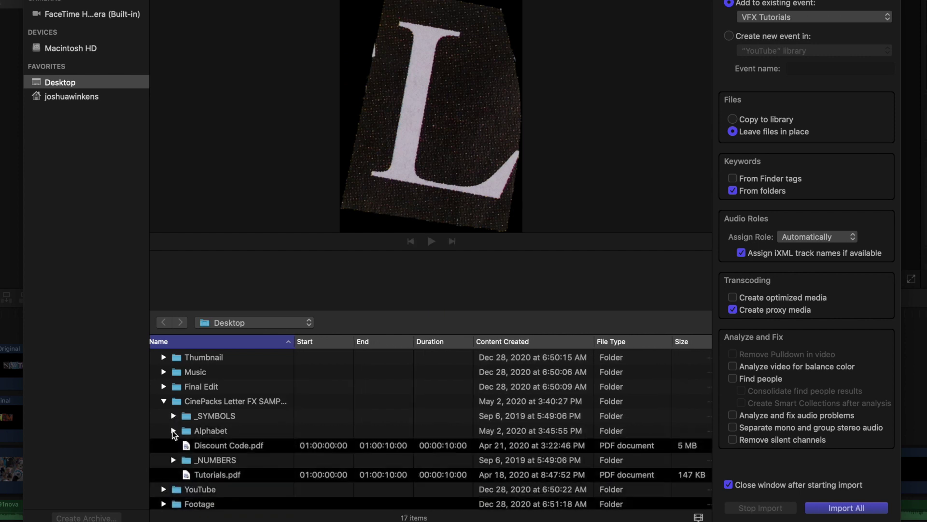
pyautogui.click(174, 430)
pyautogui.click(172, 430)
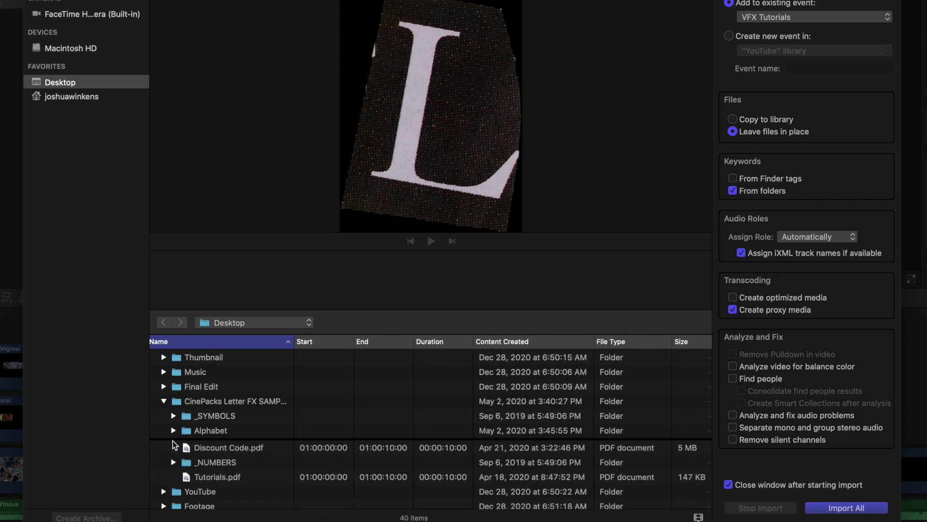
pyautogui.click(173, 460)
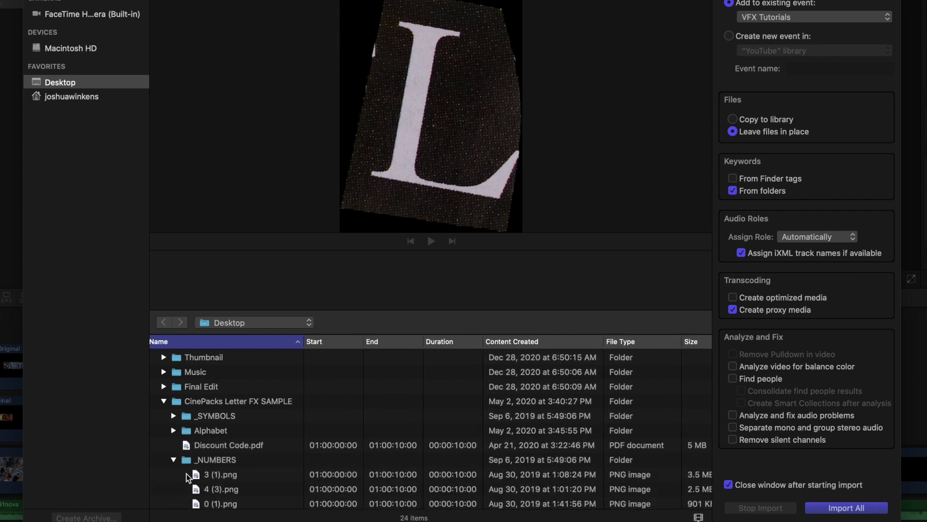
pyautogui.click(173, 460)
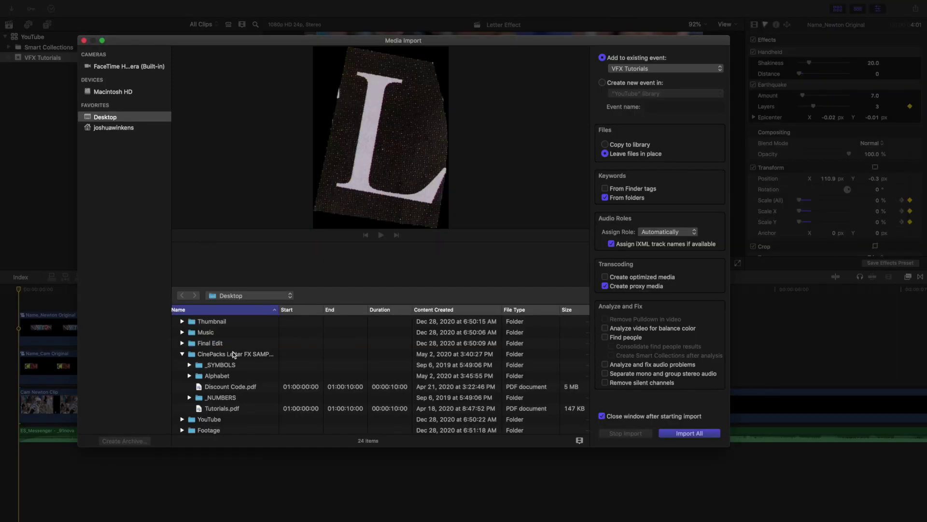
pyautogui.click(85, 41)
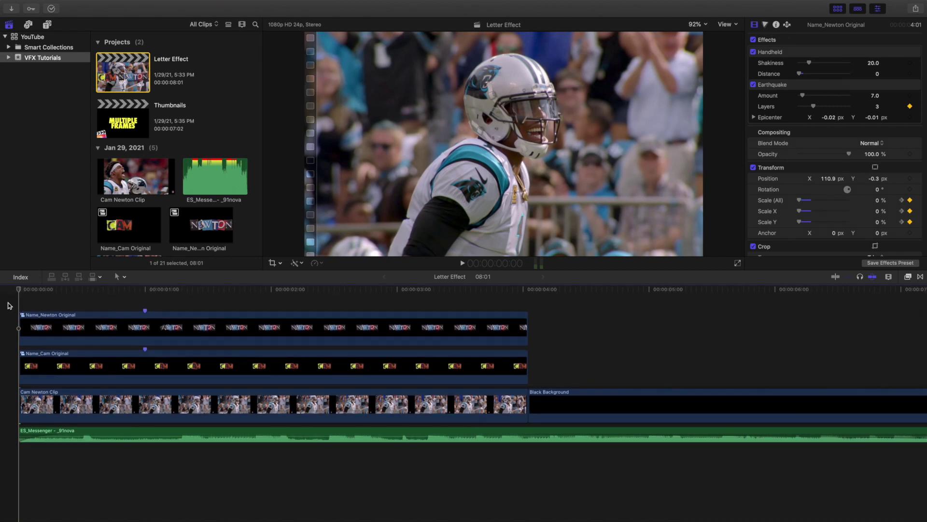
# Step: Replay the CAM NEWTON title animation from the project's start and return the playhead to the beginning
pyautogui.press('space')
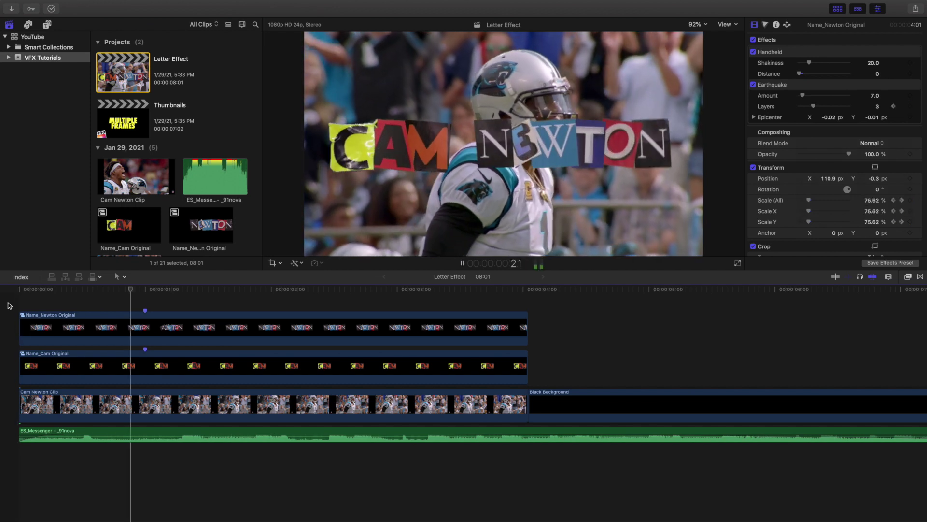
pyautogui.press('Home')
pyautogui.press('space')
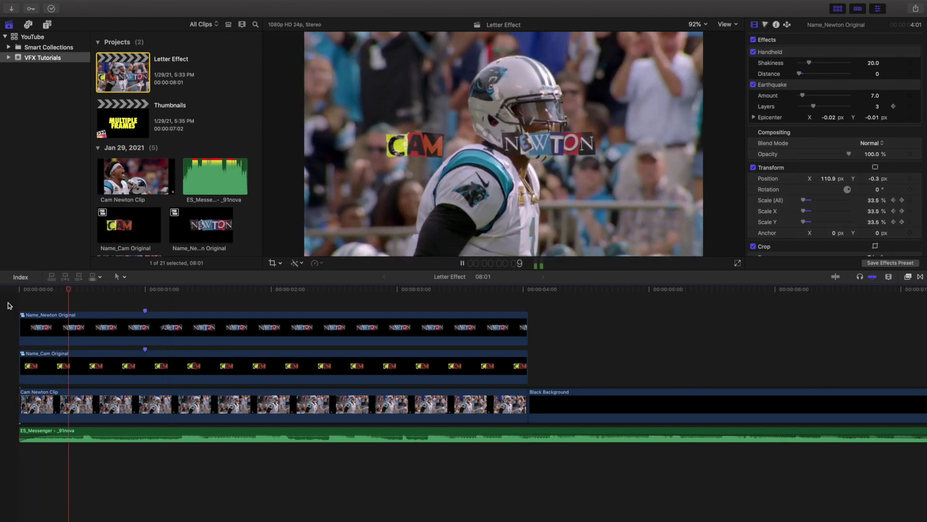
pyautogui.press('space')
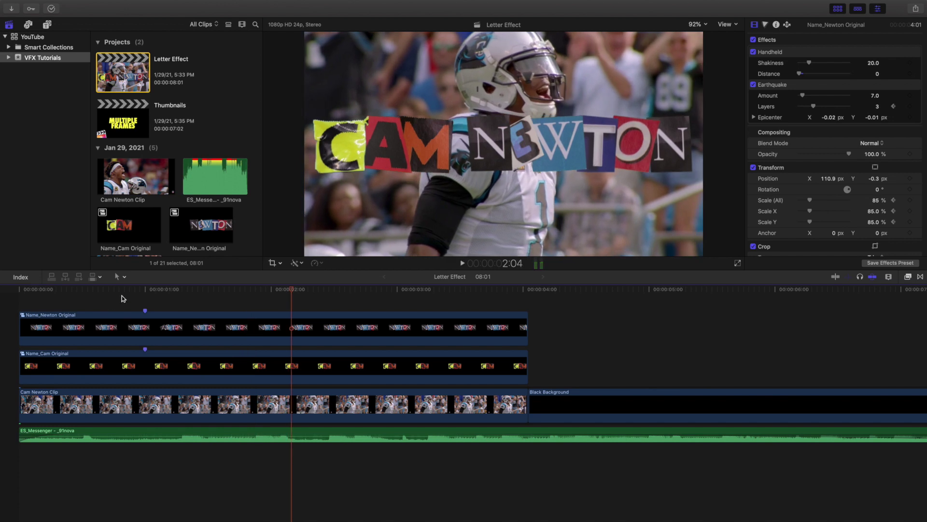
pyautogui.press('Home')
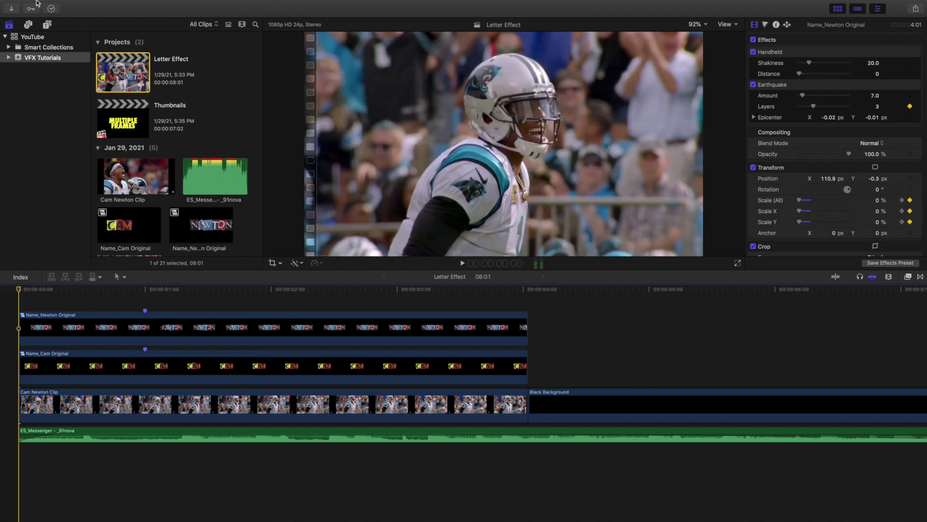
# Step: Create a new project named Test in the VFX Tutorials event, keeping the 1080p HD, 24p settings
pyautogui.moveTo(37, 2)
pyautogui.click(77, 4)
pyautogui.moveTo(96, 16)
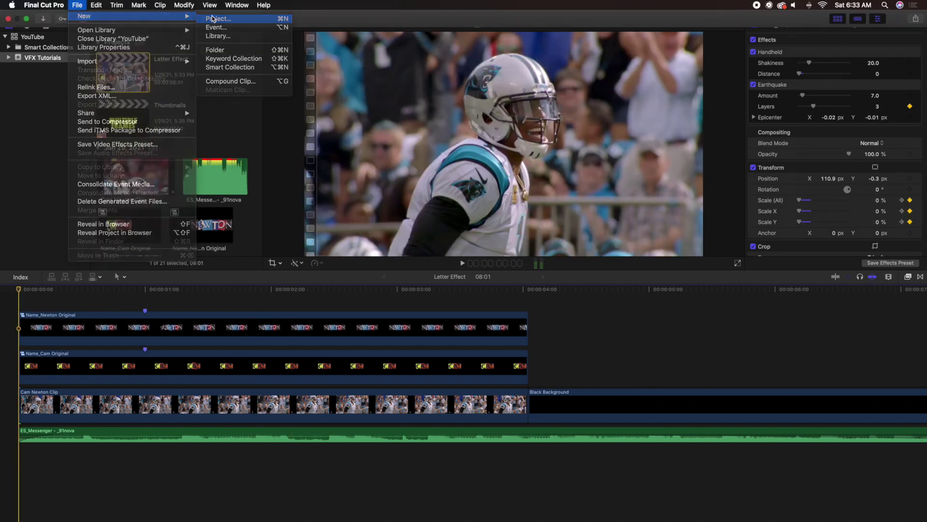
pyautogui.click(212, 19)
pyautogui.write('Test')
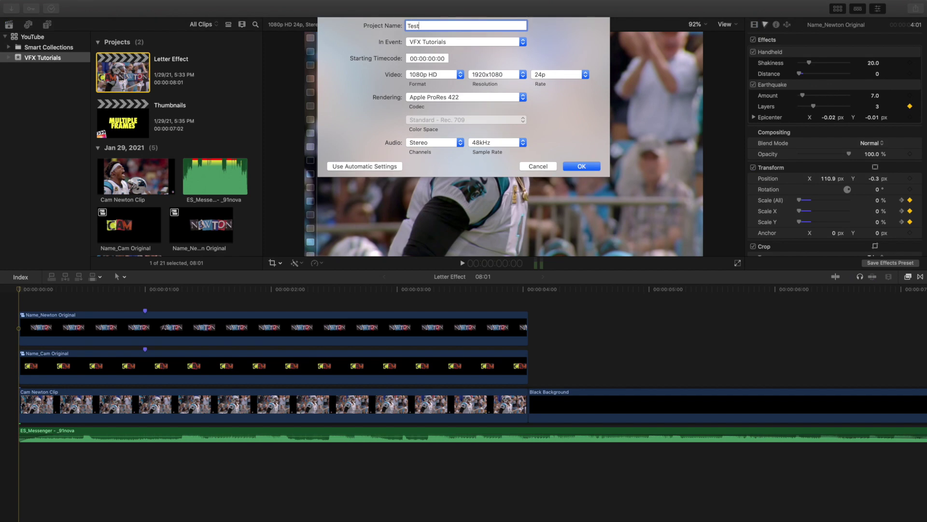
pyautogui.press('Return')
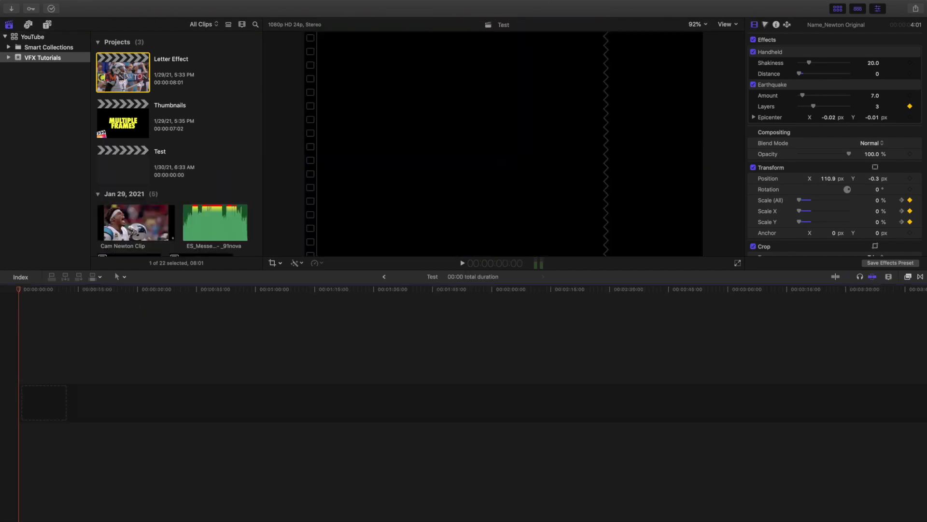
# Step: Copy the Cam Newton Clip from the Letter Effect project into the Test project's main storyline and fit it in the timeline
pyautogui.doubleClick(137, 82)
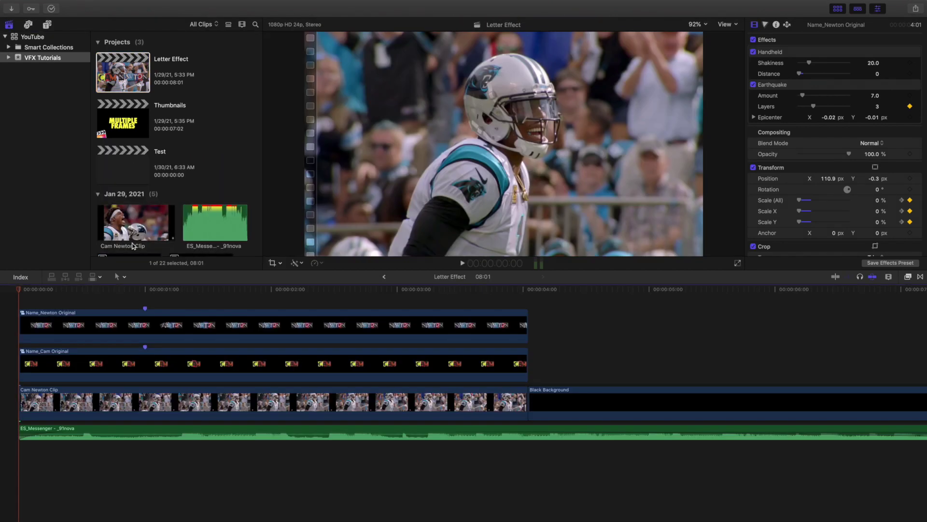
pyautogui.click(197, 403)
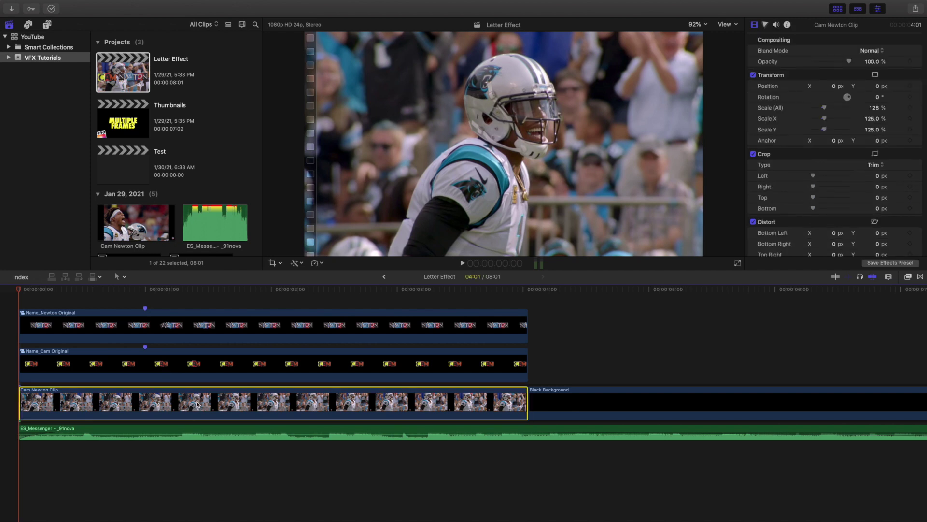
pyautogui.doubleClick(127, 176)
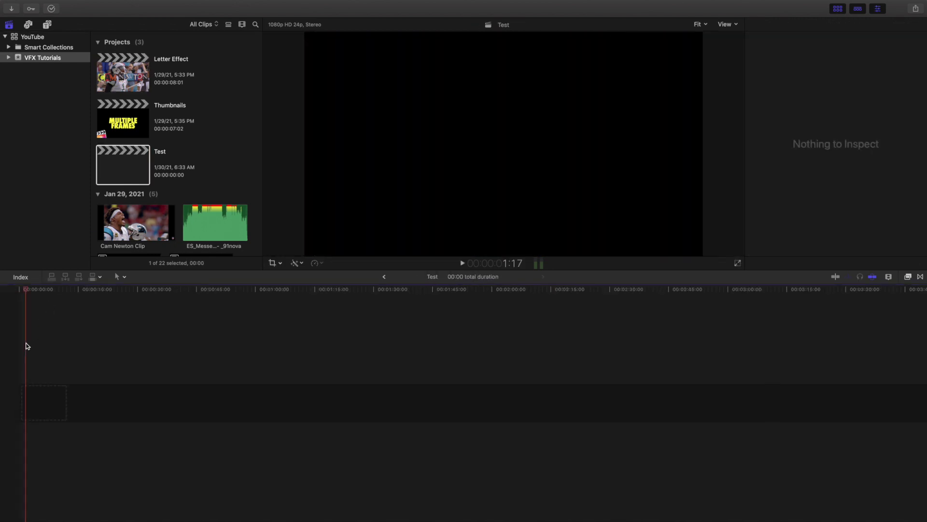
pyautogui.press('e')
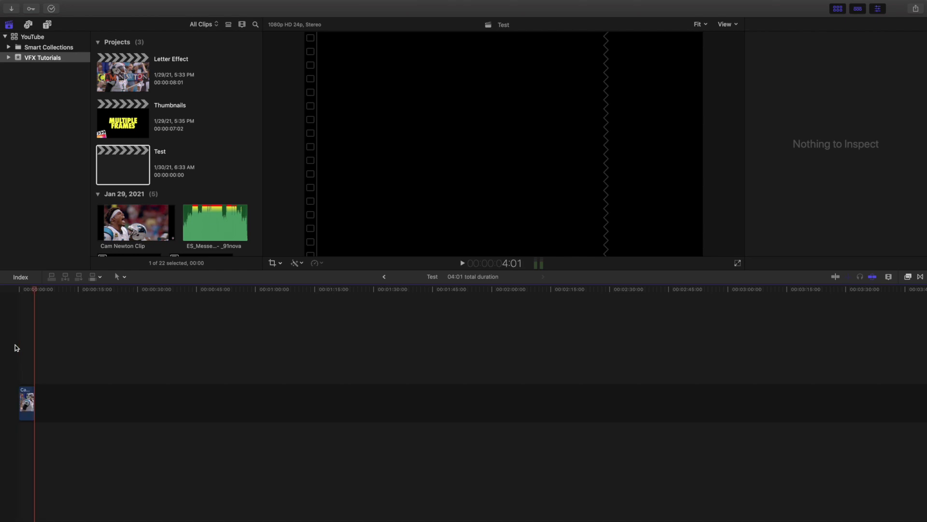
pyautogui.hotkey('shift', 'z')
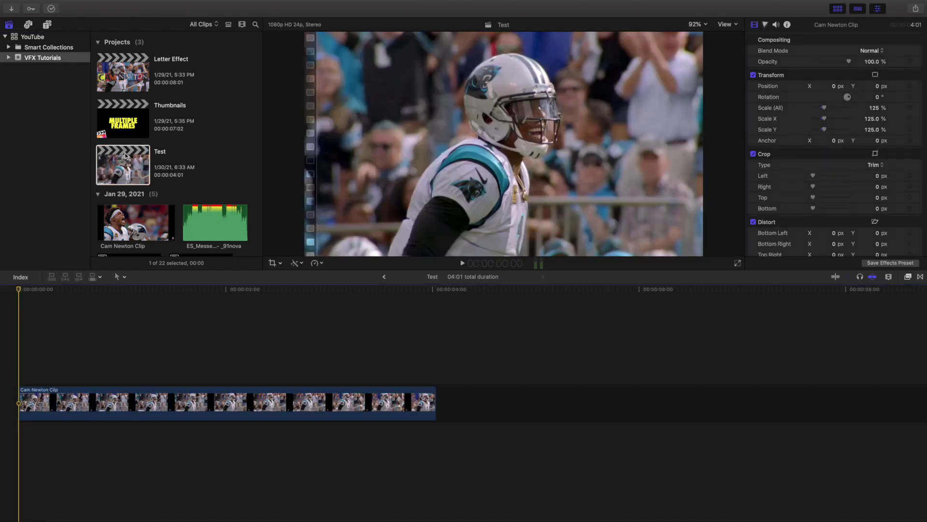
# Step: Open media import and expand the Alphabet folder of the CinePacks Letter FX sample pack
pyautogui.scroll(-3, 144, 186)
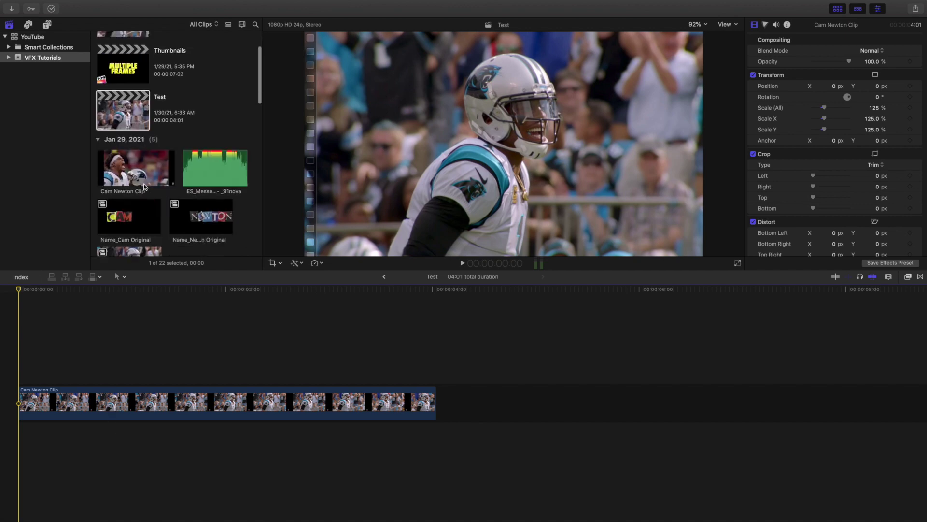
pyautogui.scroll(3, 144, 186)
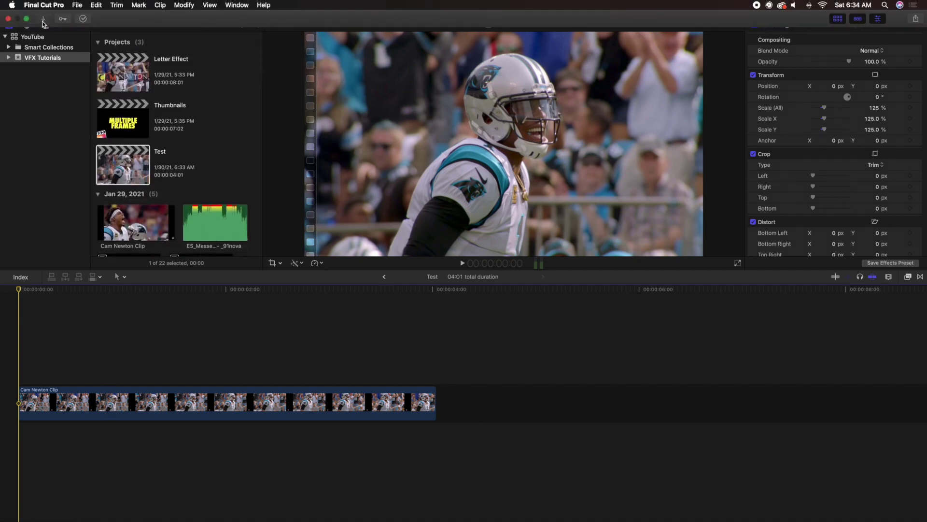
pyautogui.click(43, 20)
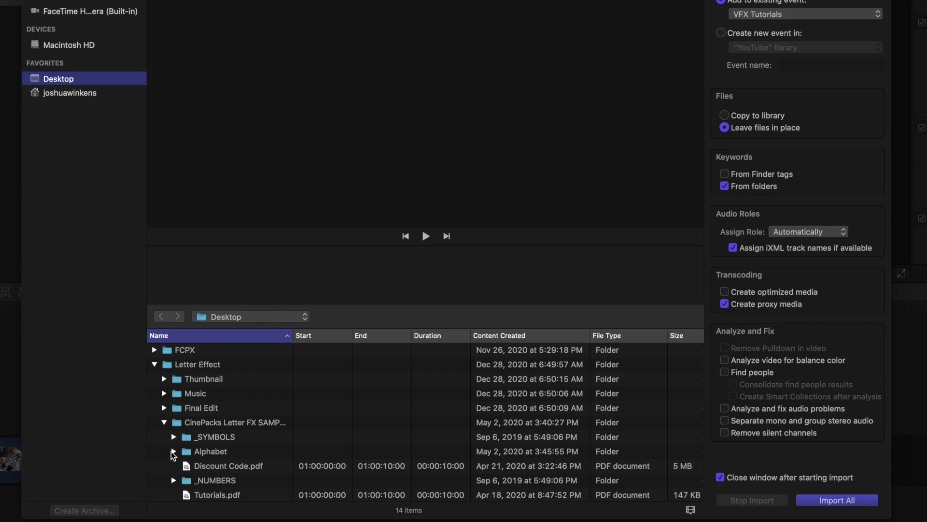
pyautogui.scroll(-3, 223, 362)
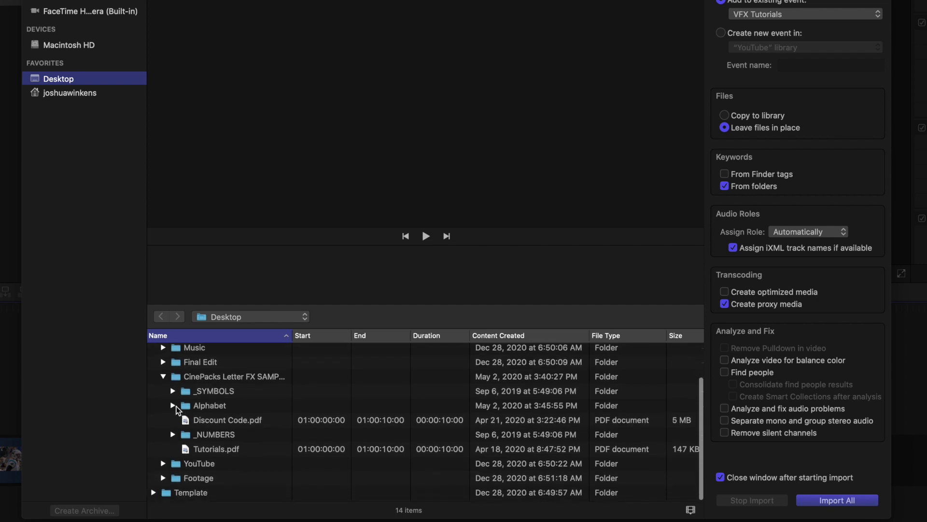
pyautogui.click(173, 406)
pyautogui.scroll(-1, 225, 419)
pyautogui.scroll(-10, 227, 419)
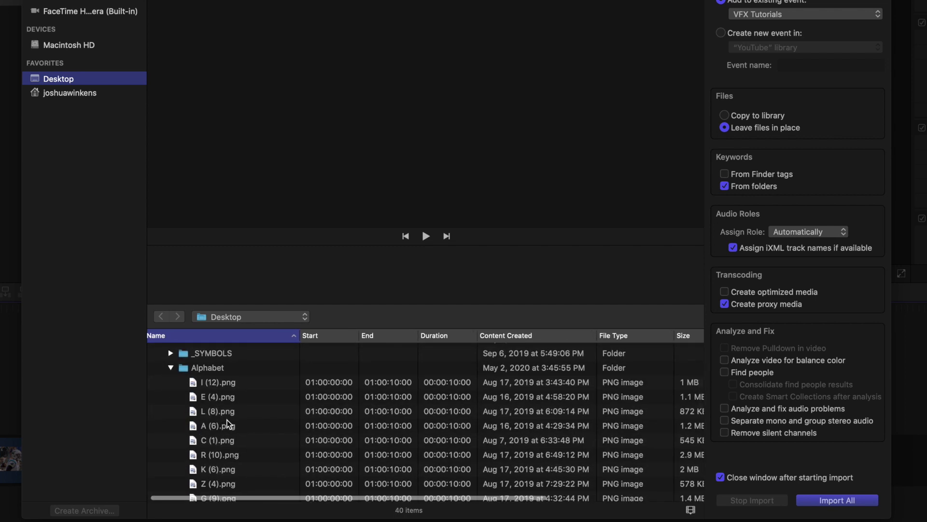
pyautogui.scroll(-10, 227, 420)
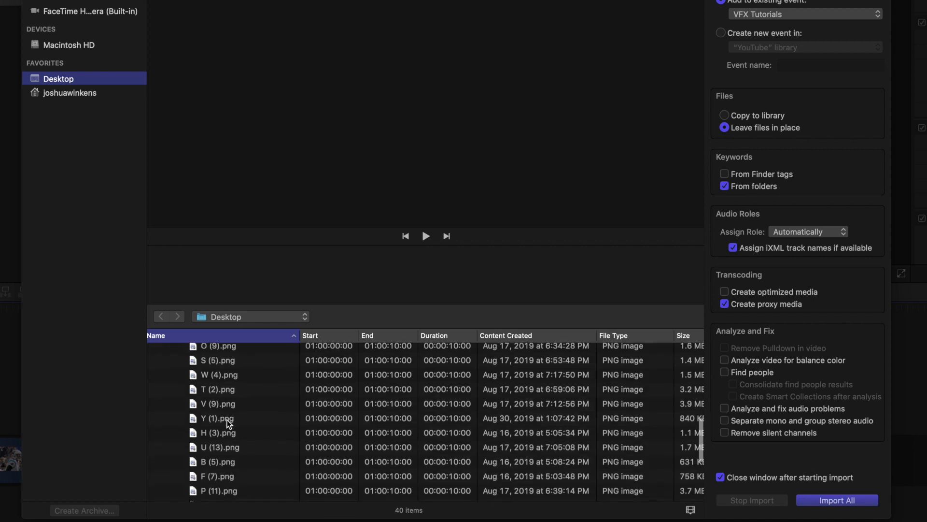
# Step: Import the cut-out letter images J (2).png, O (9).png, S (5).png and H (3).png into the VFX Tutorials event
pyautogui.click(216, 432)
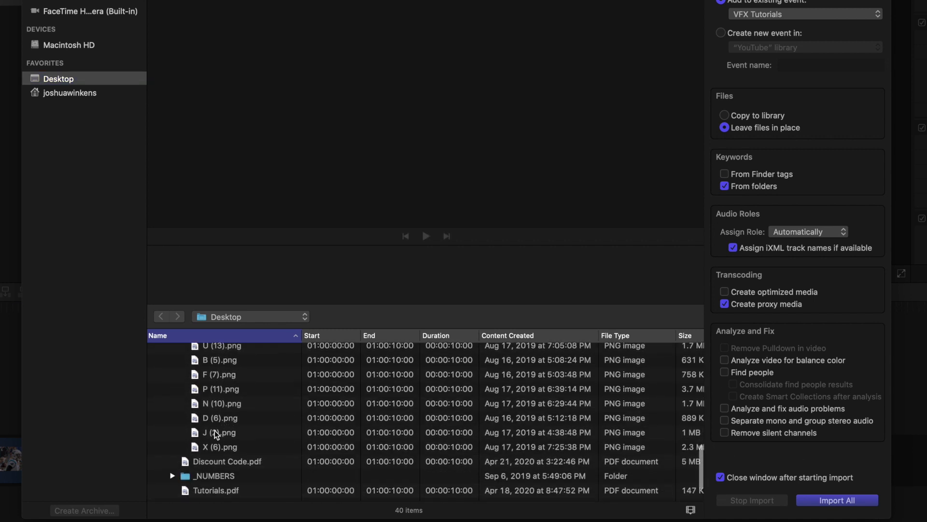
pyautogui.scroll(10, 231, 423)
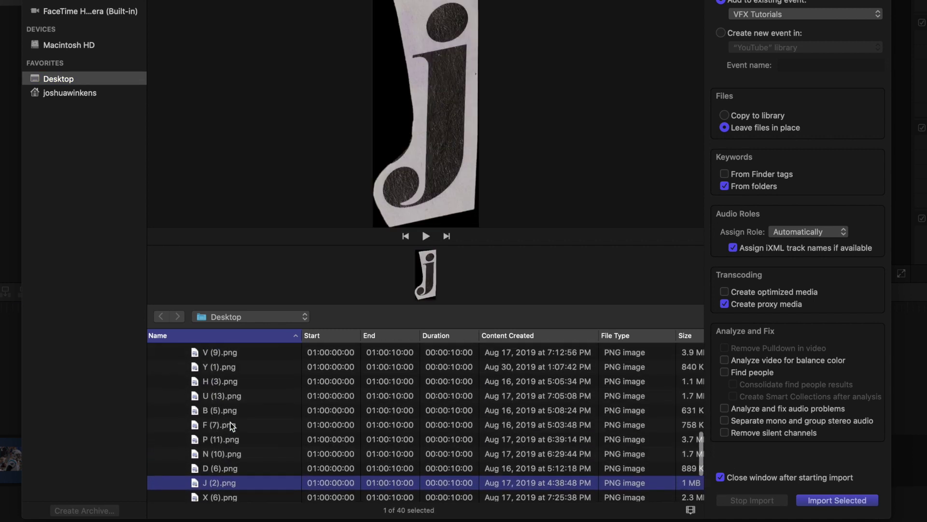
pyautogui.scroll(1, 214, 392)
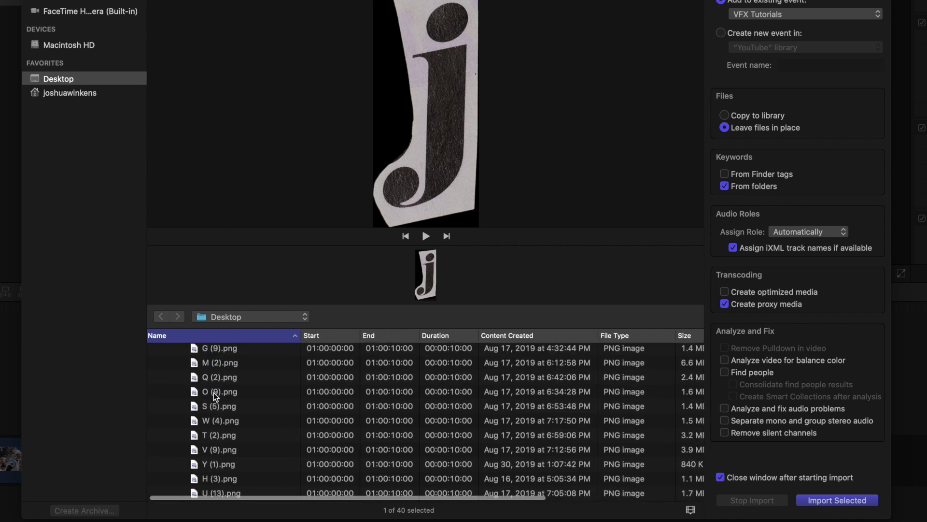
pyautogui.keyDown('super'); pyautogui.click(233, 392); pyautogui.keyUp('super')
pyautogui.keyDown('super'); pyautogui.click(223, 406); pyautogui.keyUp('super')
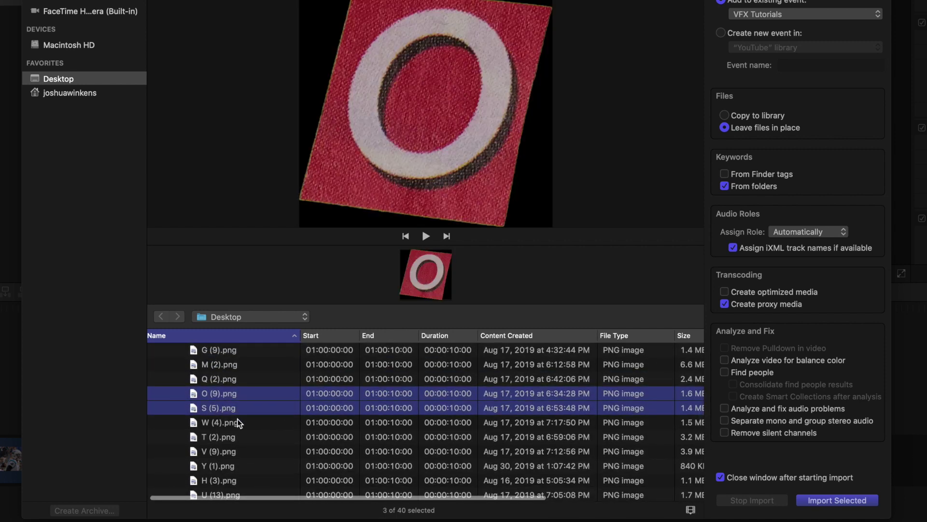
pyautogui.scroll(-3, 239, 420)
pyautogui.keyDown('super'); pyautogui.click(227, 428); pyautogui.keyUp('super')
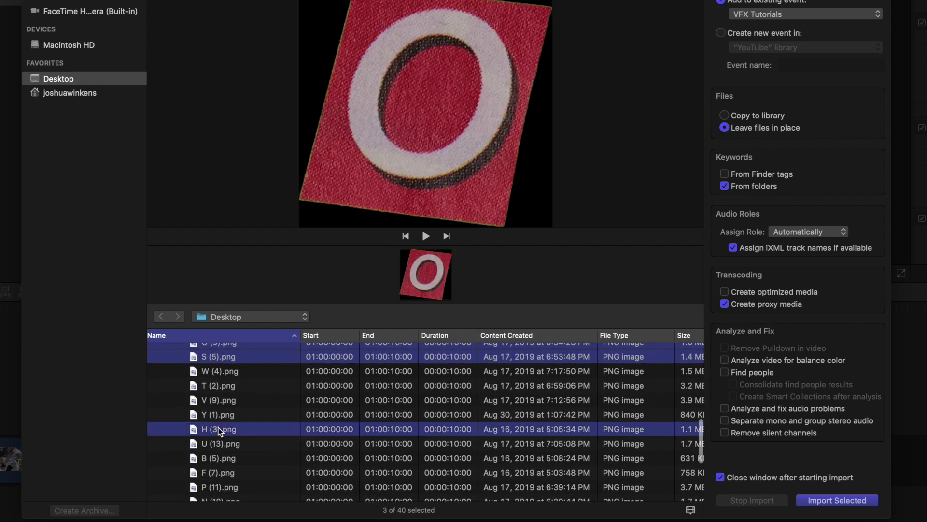
pyautogui.click(863, 500)
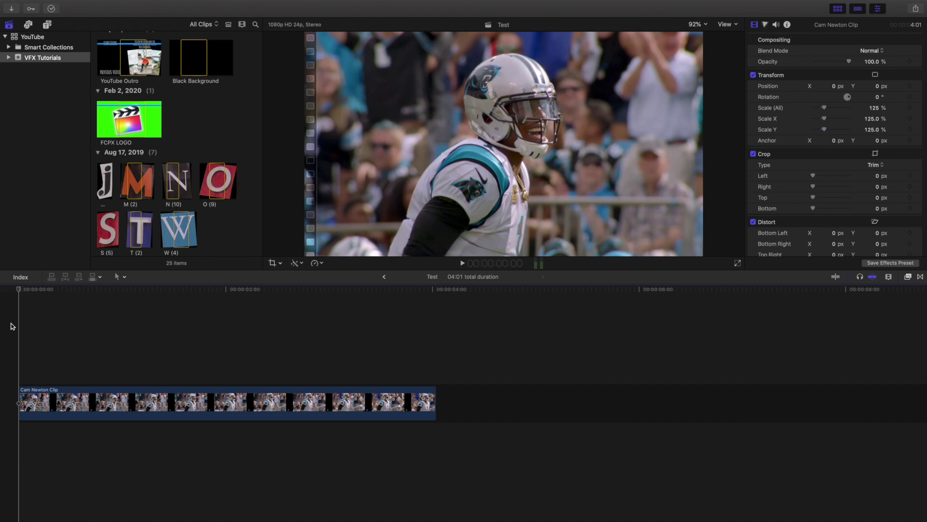
# Step: Place the J letter image above the full length of the football clip and set its overall scale to 30%
pyautogui.press('super+equal')
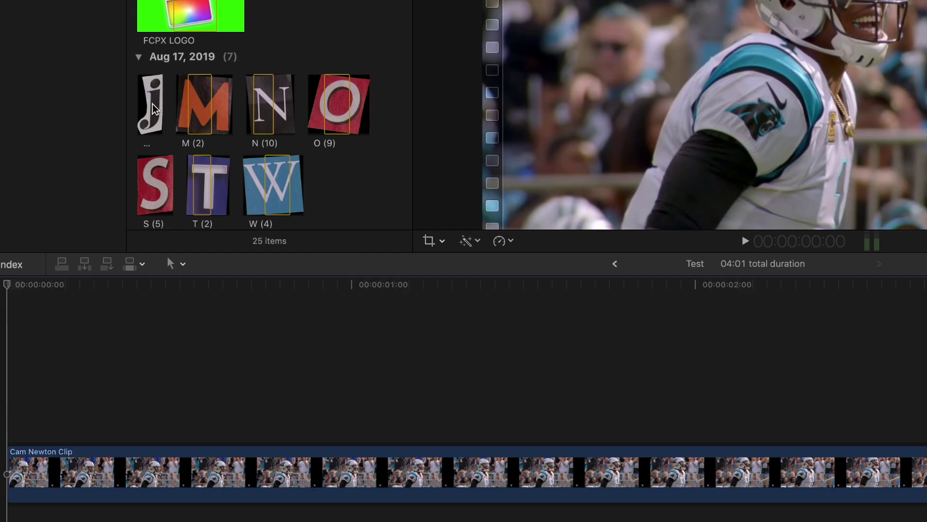
pyautogui.click(105, 181)
pyautogui.click(107, 265)
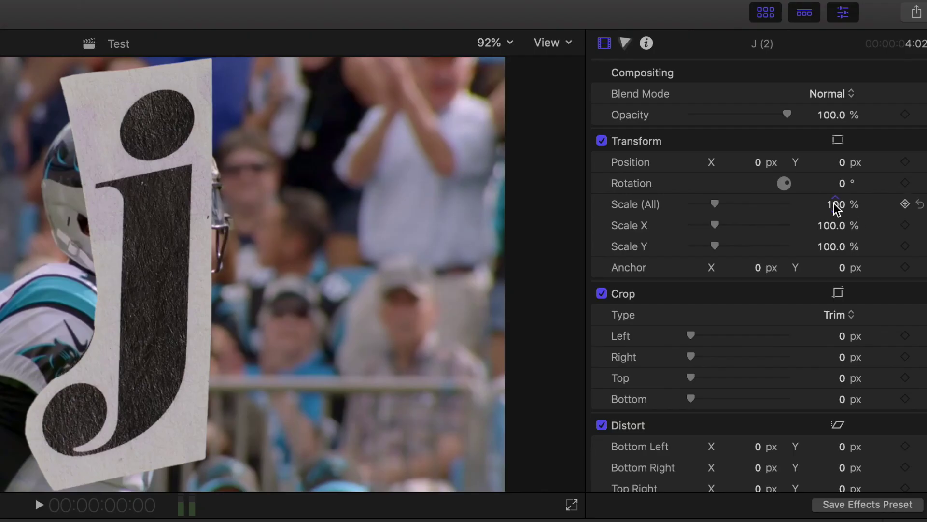
pyautogui.click(873, 107)
pyautogui.write('30')
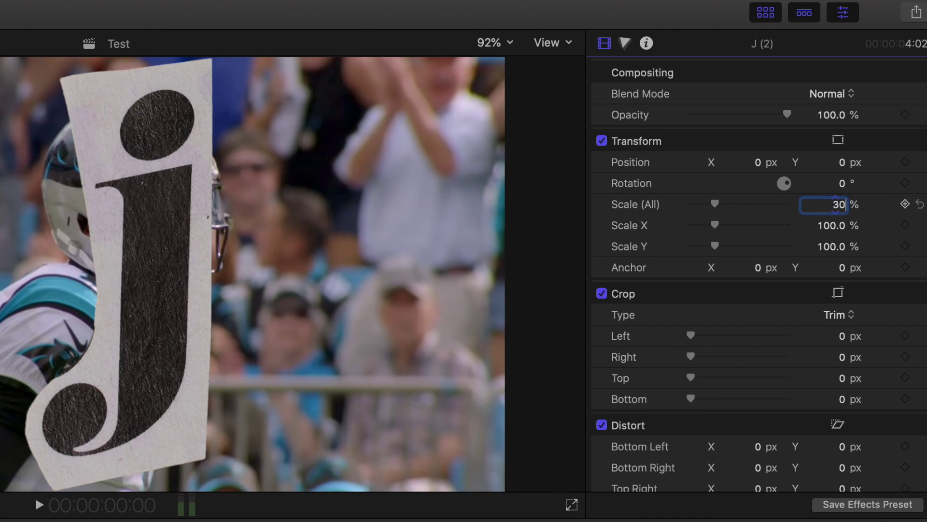
pyautogui.press('Return')
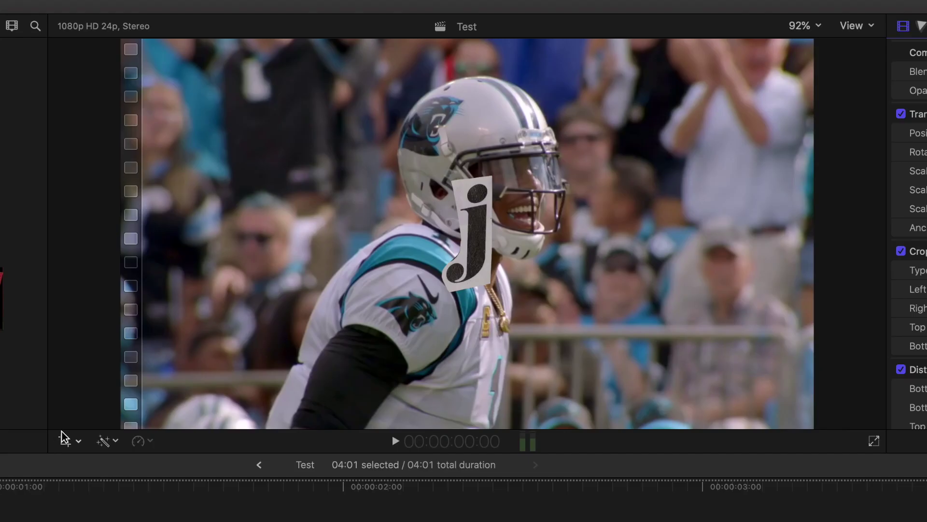
# Step: Turn on the on-screen Transform controls and move the J horizontally to the left of the player
pyautogui.click(79, 441)
pyautogui.click(102, 462)
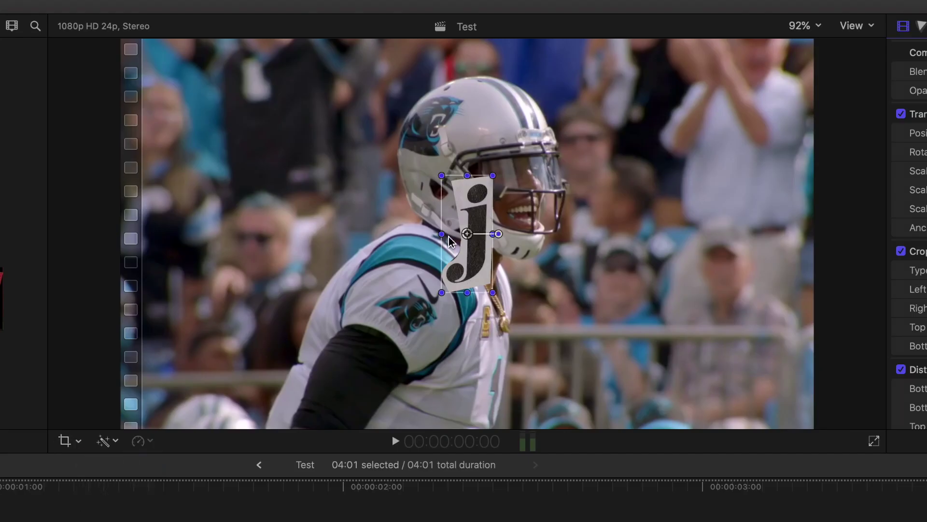
pyautogui.moveTo(467, 234); pyautogui.dragTo(316, 234)
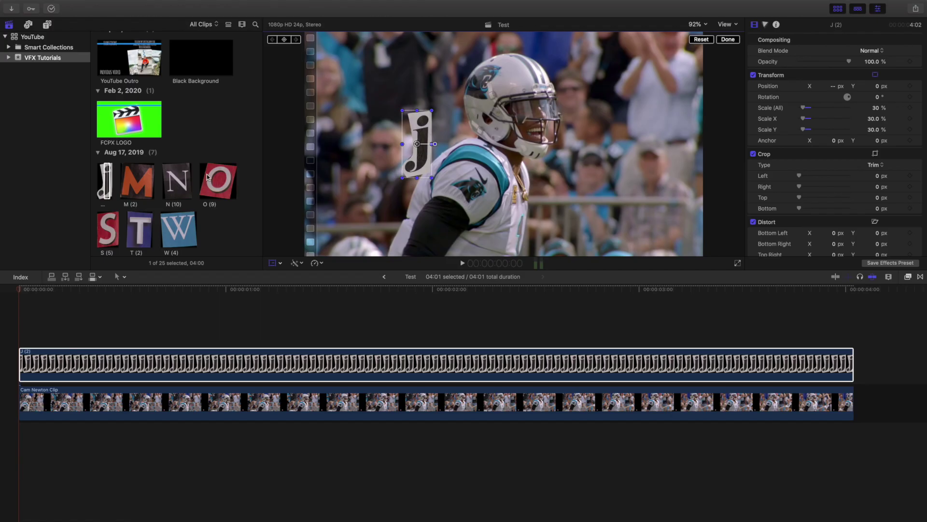
# Step: Connect the O (9) image above the J from the project's start and set its overall scale to 30%
pyautogui.click(213, 179)
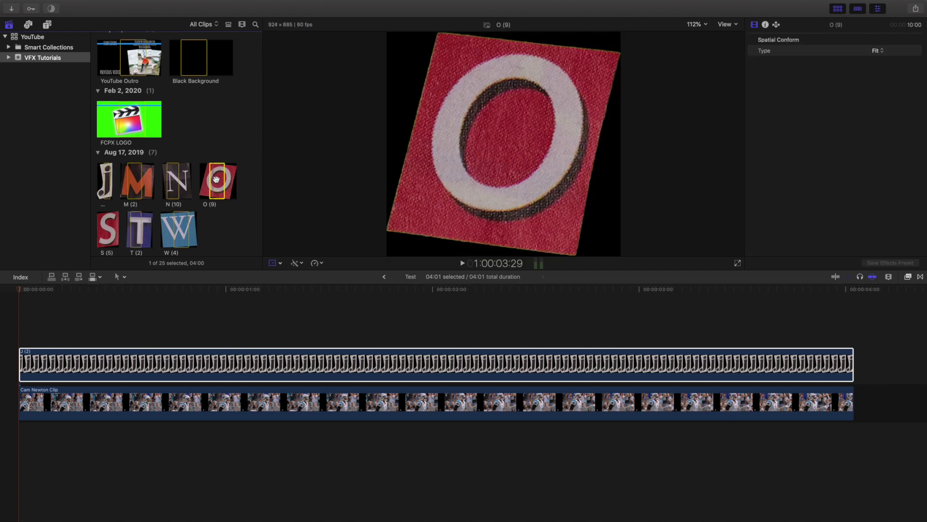
pyautogui.press('q')
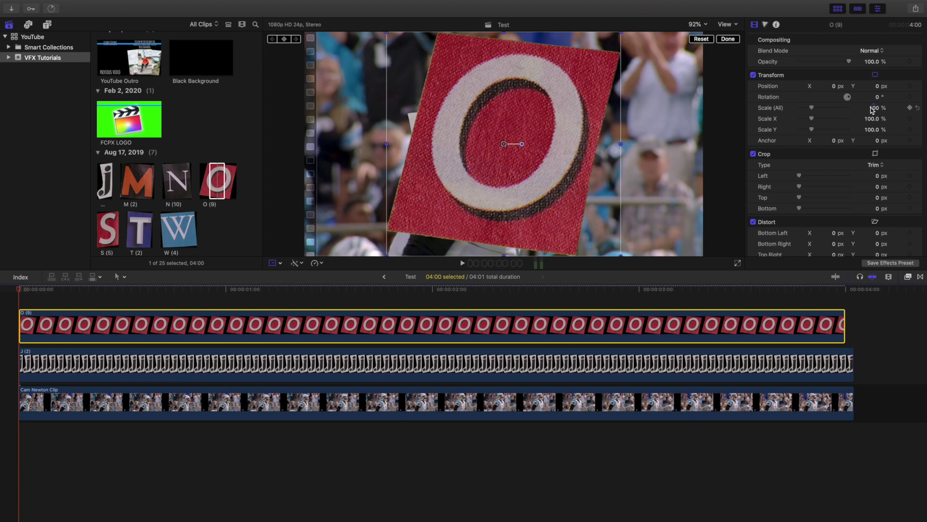
pyautogui.click(872, 108)
pyautogui.write('30')
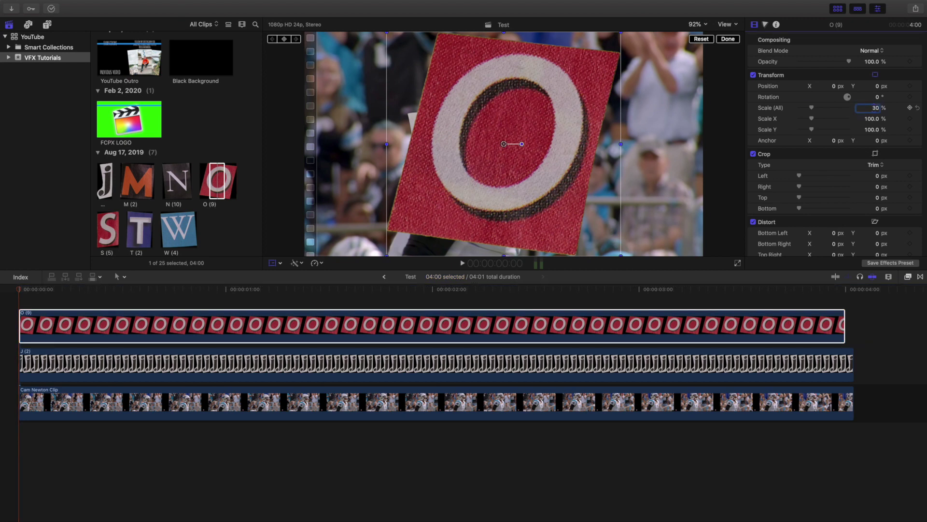
pyautogui.press('Return')
# Step: Move the O left beside the J and shift the J right to an X position of -353.7 px, closing the gap
pyautogui.moveTo(504, 143); pyautogui.dragTo(475, 143)
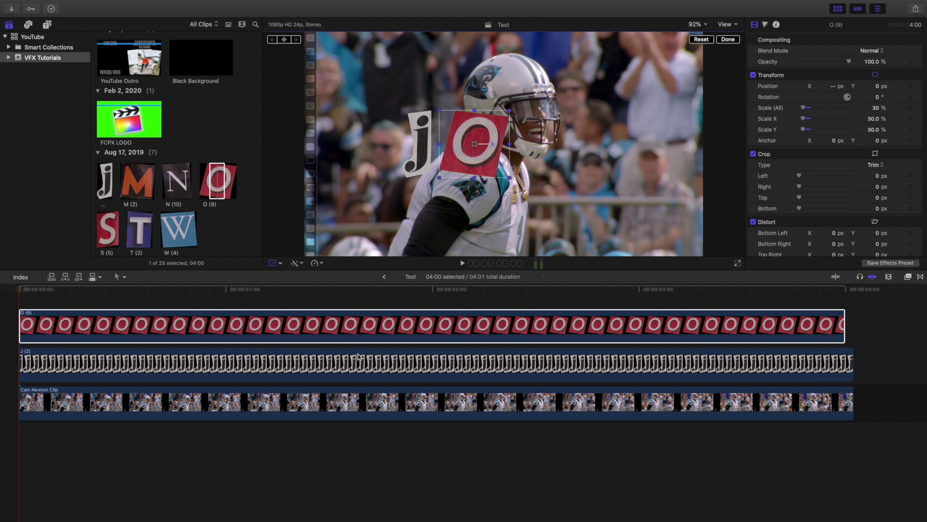
pyautogui.click(415, 154)
pyautogui.moveTo(418, 145); pyautogui.dragTo(430, 144)
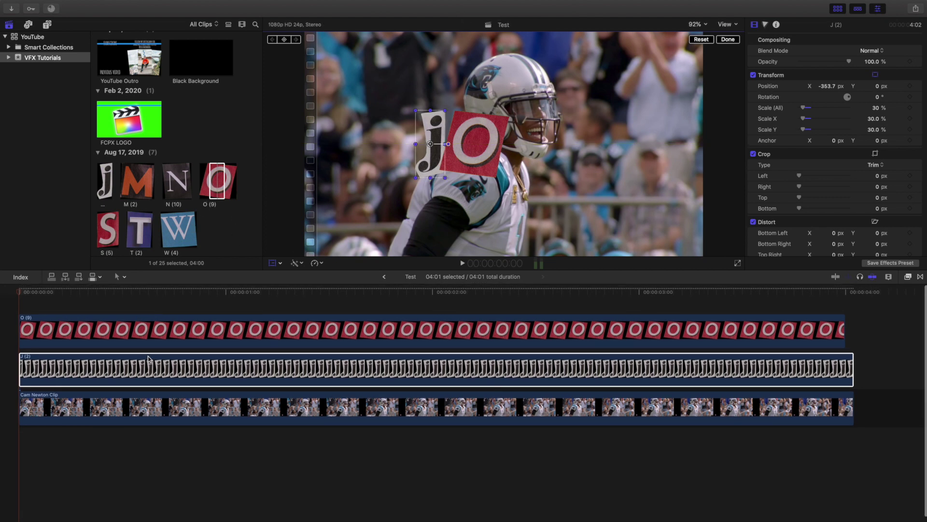
# Step: Connect the S (5) letter image above the O, starting at the beginning of the project
pyautogui.click(20, 305)
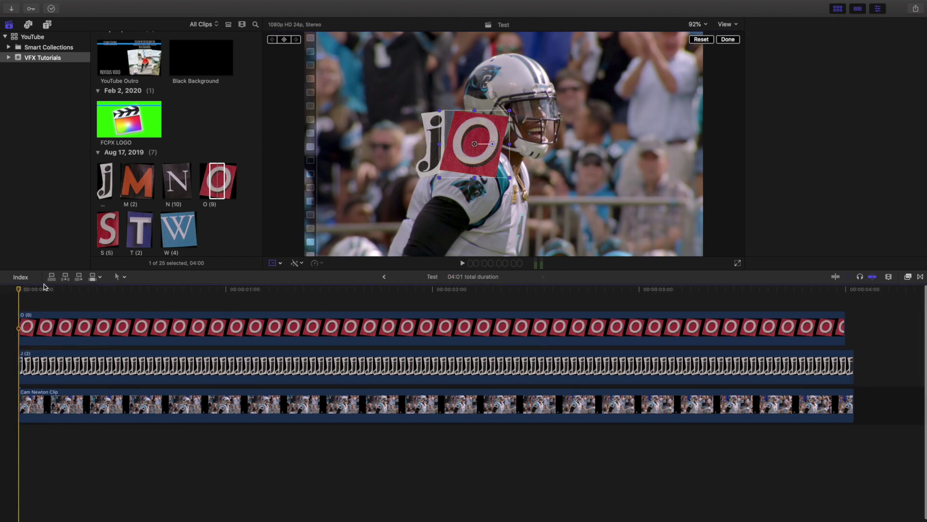
pyautogui.click(103, 236)
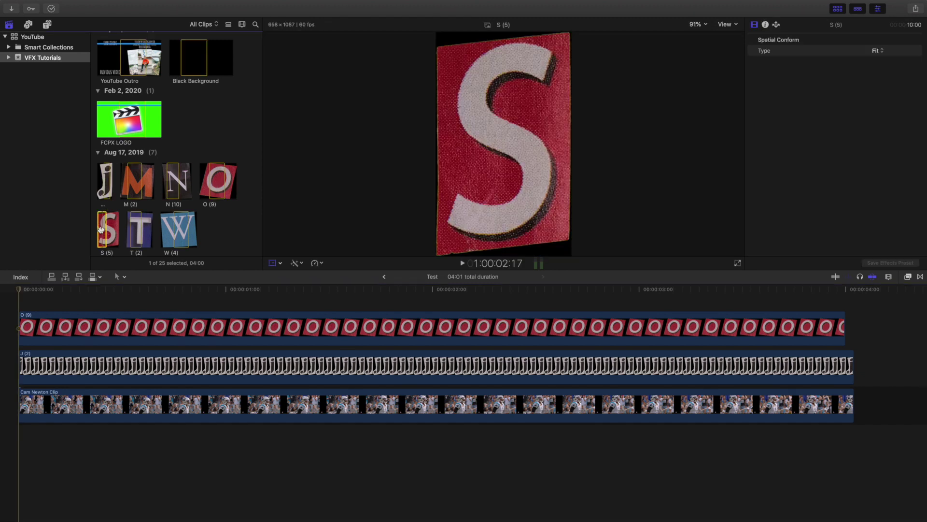
pyautogui.moveTo(102, 235); pyautogui.dragTo(21, 294)
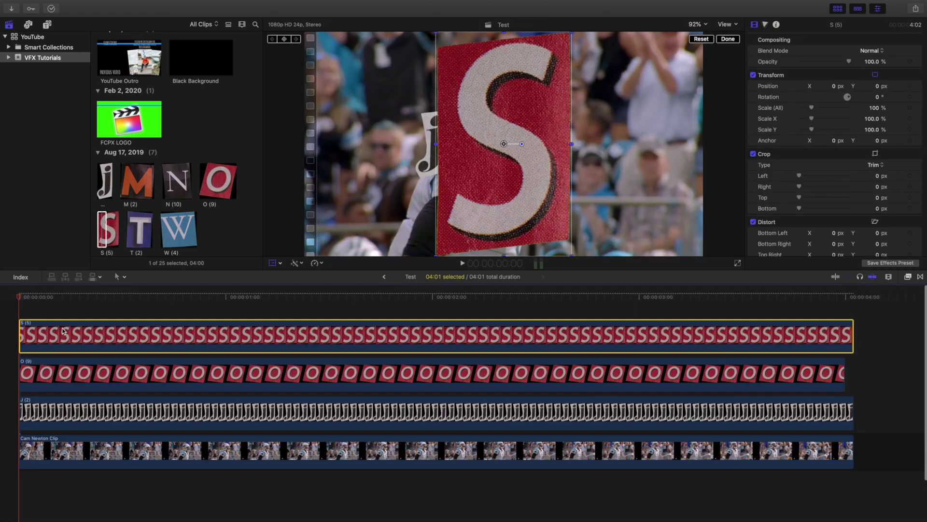
# Step: Set the S's overall scale to 30% and move it right beside the O, to an X position of 47.9 px
pyautogui.click(873, 108)
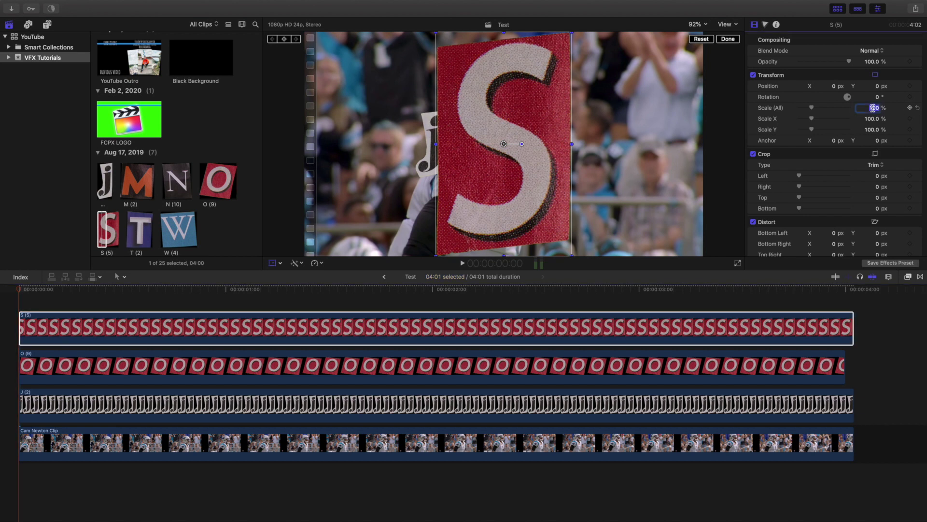
pyautogui.write('30')
pyautogui.press('Return')
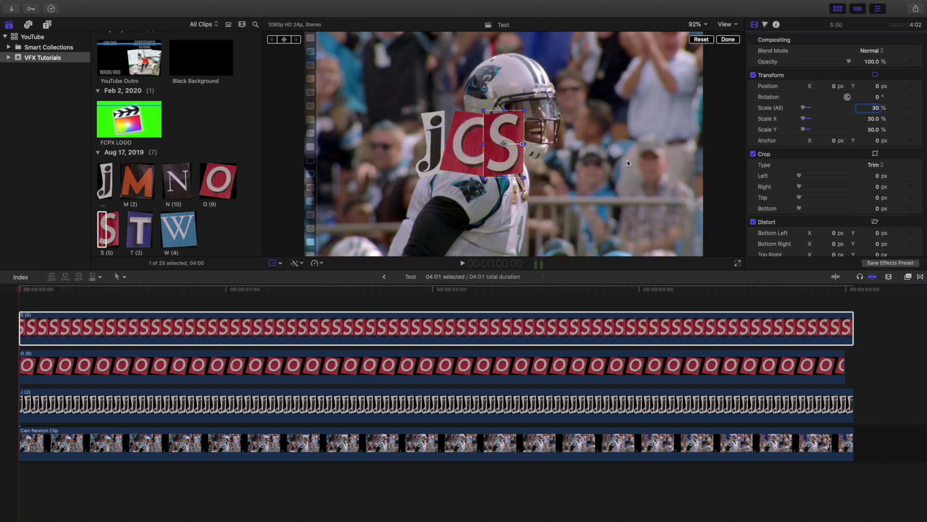
pyautogui.moveTo(504, 146); pyautogui.dragTo(514, 143)
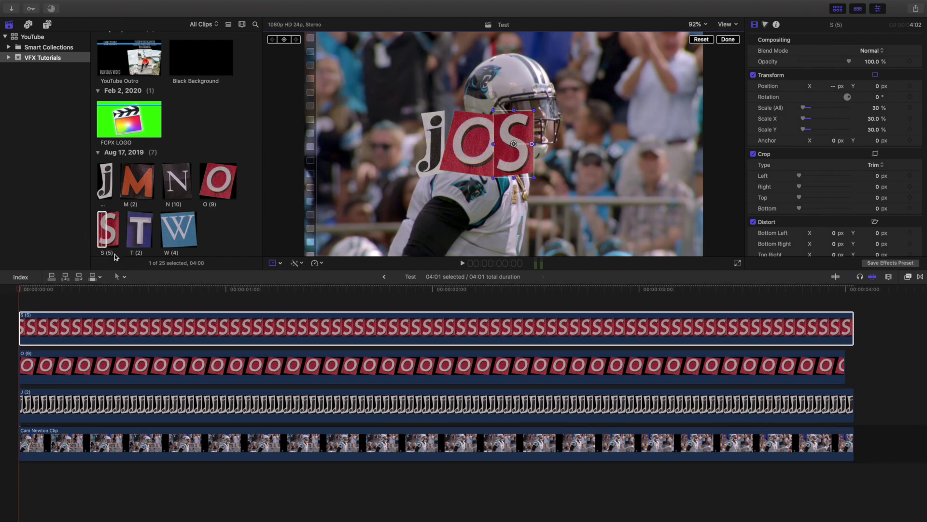
# Step: Connect the H (3) image above the S from the project's start at 30% overall scale, positioned horizontally just right of the S
pyautogui.scroll(-5, 160, 217)
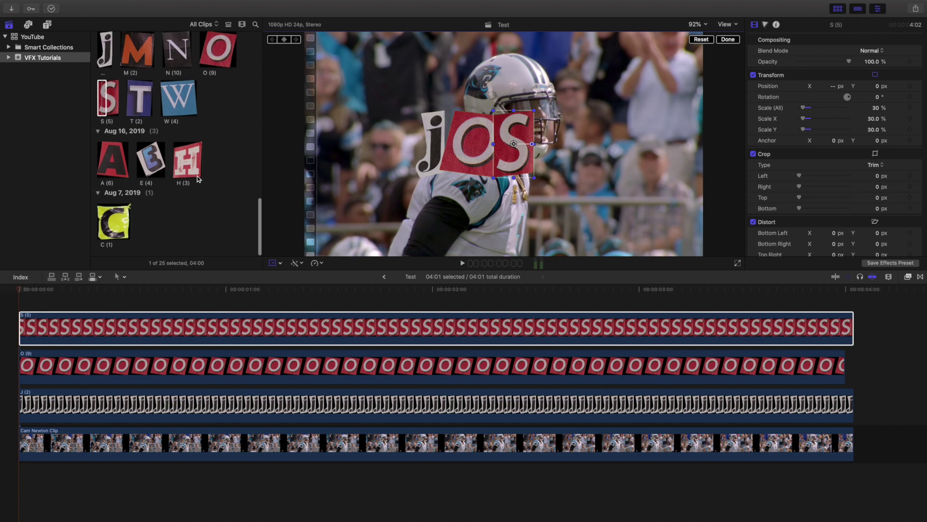
pyautogui.moveTo(198, 179); pyautogui.dragTo(18, 293)
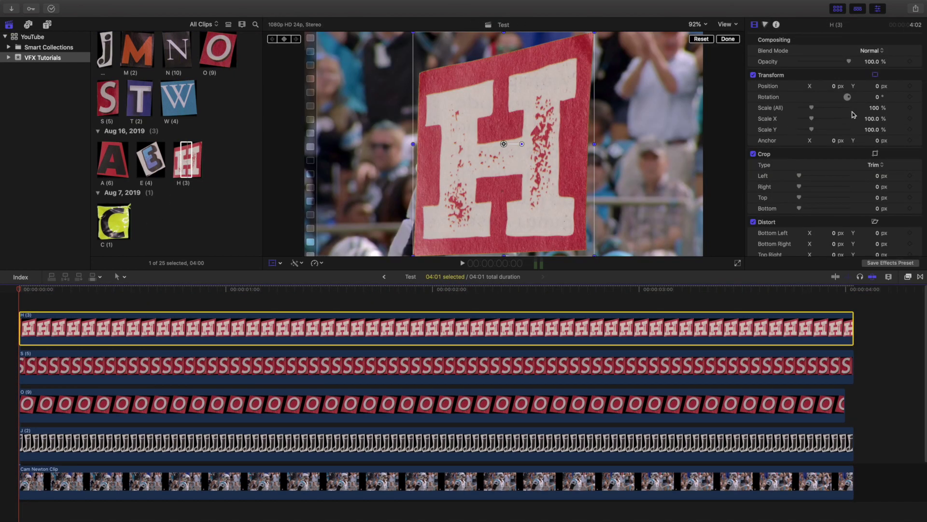
pyautogui.click(874, 108)
pyautogui.write('3')
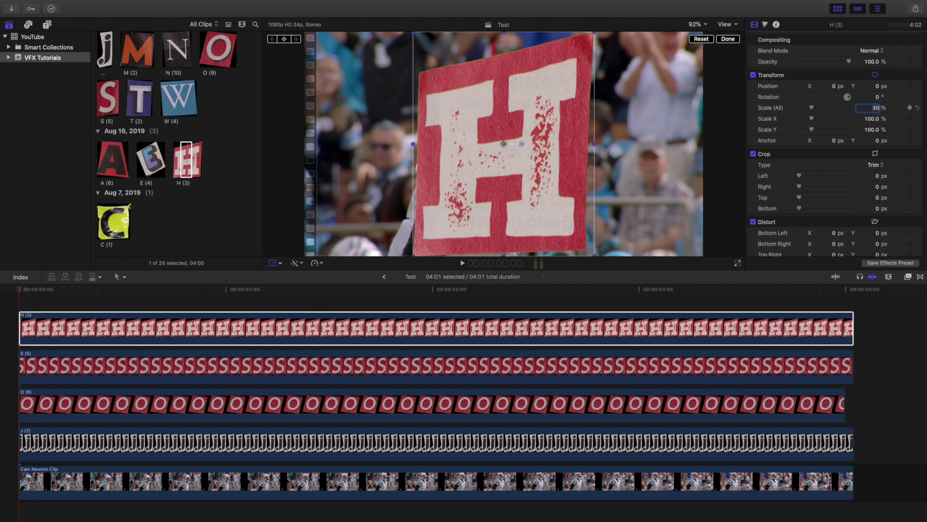
pyautogui.write('0')
pyautogui.press('Return')
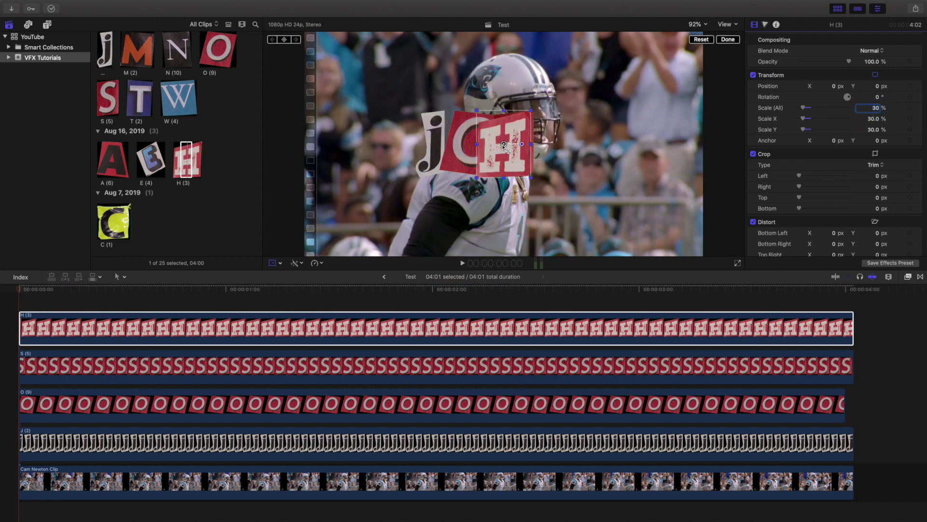
pyautogui.moveTo(504, 145); pyautogui.dragTo(554, 143)
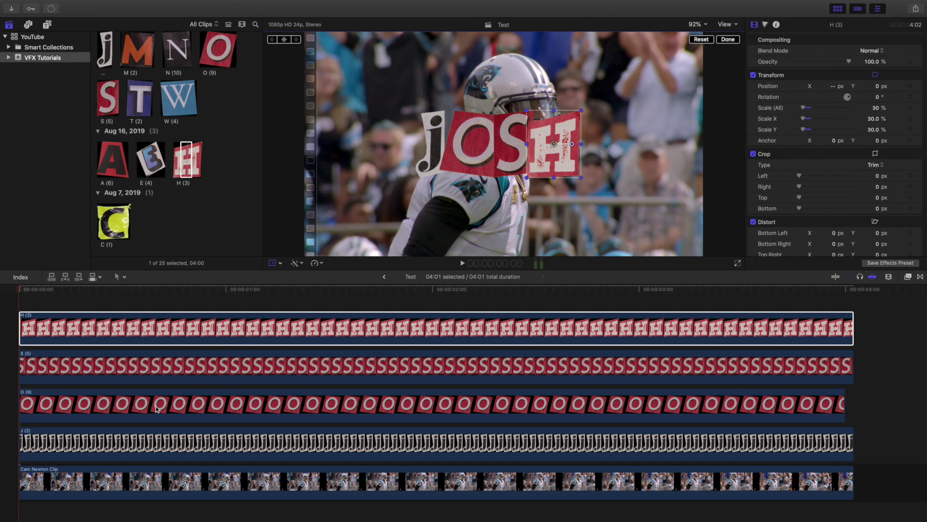
# Step: Reorder the letter layers above the football clip so they run J, O, S, H from top to bottom
pyautogui.click(121, 442)
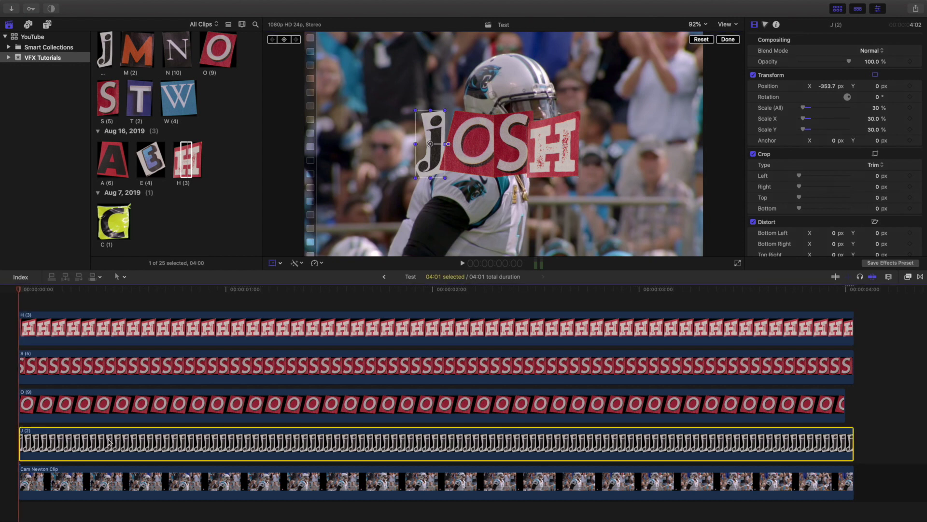
pyautogui.moveTo(106, 445); pyautogui.dragTo(106, 371)
pyautogui.click(112, 441)
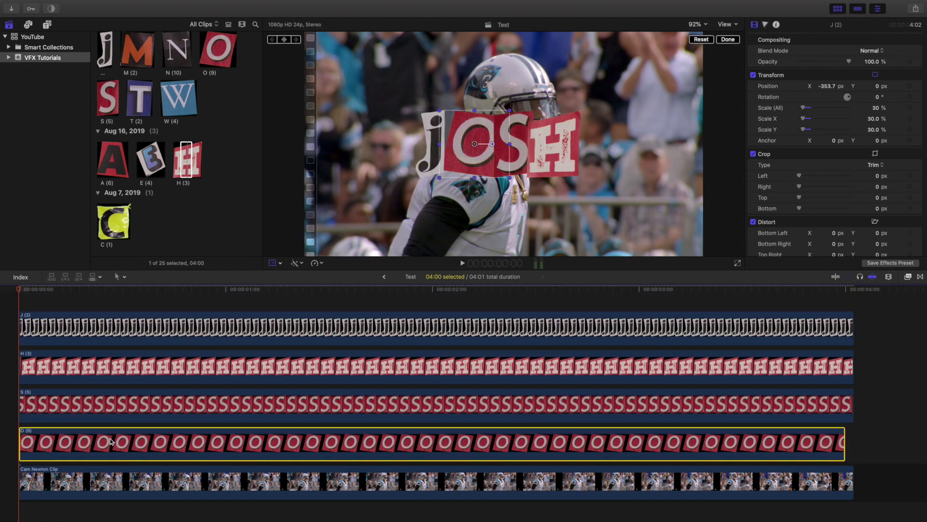
pyautogui.moveTo(111, 440); pyautogui.dragTo(118, 355)
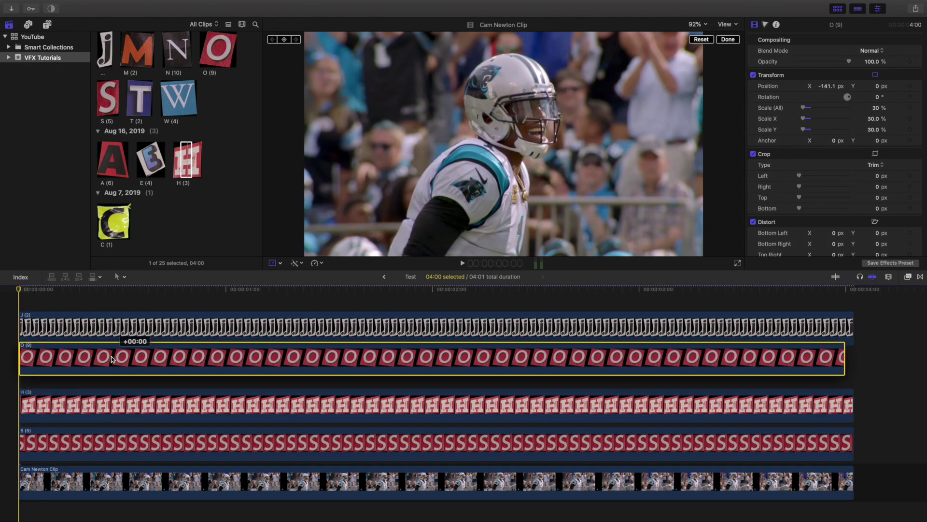
pyautogui.moveTo(125, 450); pyautogui.dragTo(95, 392)
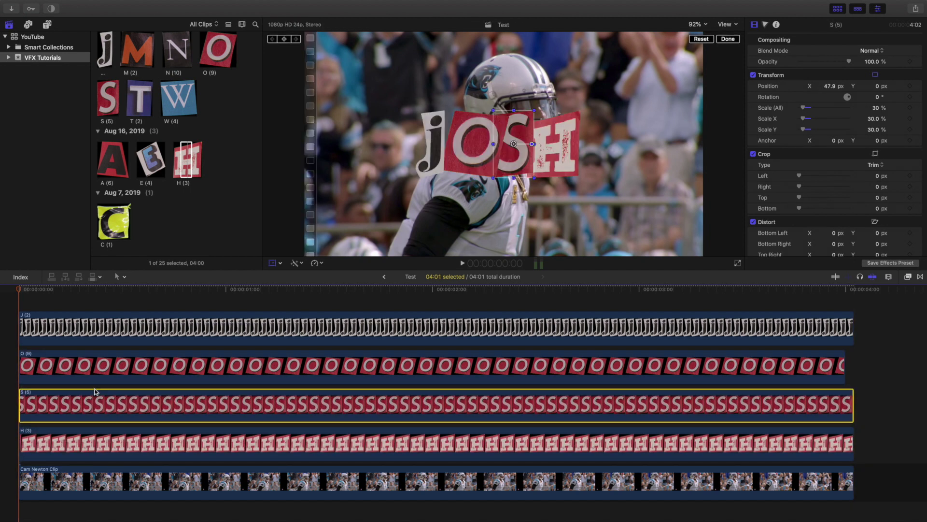
# Step: Tighten the letter spacing by moving the J to X -342.1 px and the O to X -155.1 px, Y 0.3 px
pyautogui.click(29, 314)
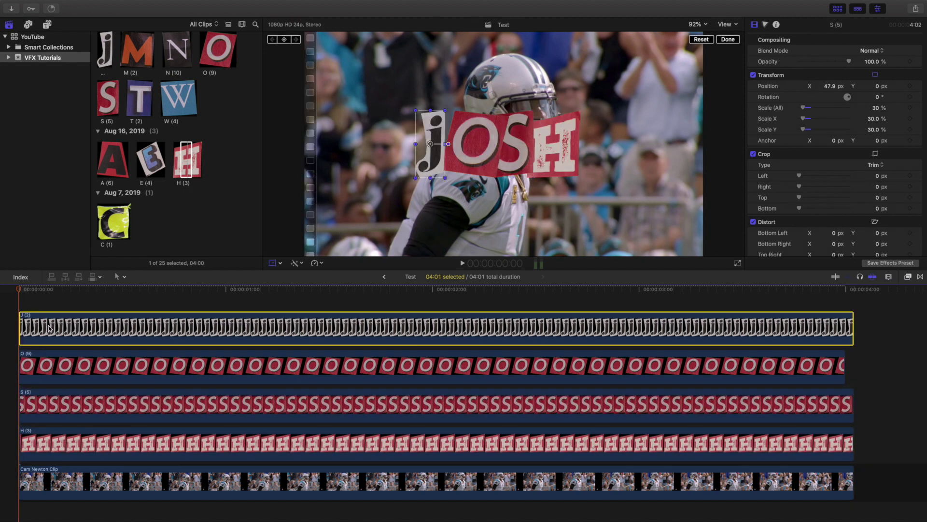
pyautogui.click(244, 376)
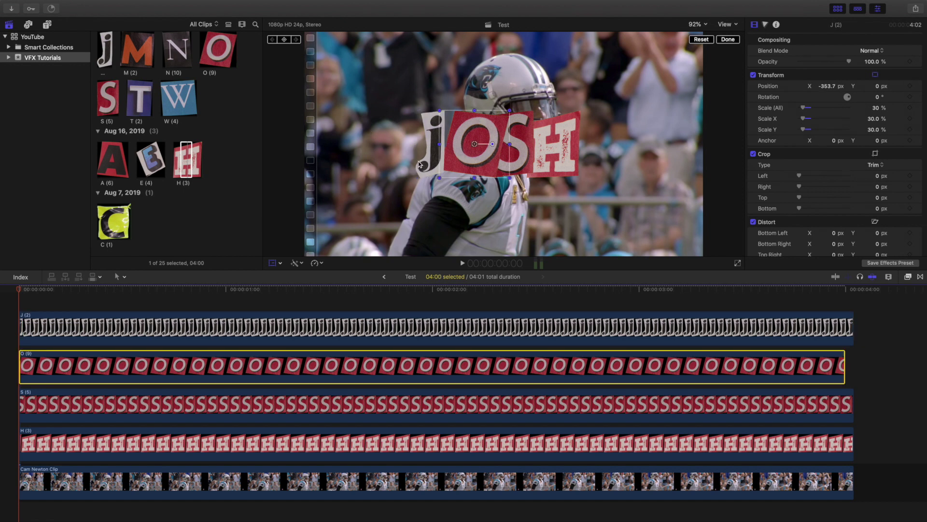
pyautogui.moveTo(472, 145); pyautogui.dragTo(471, 144)
pyautogui.click(277, 408)
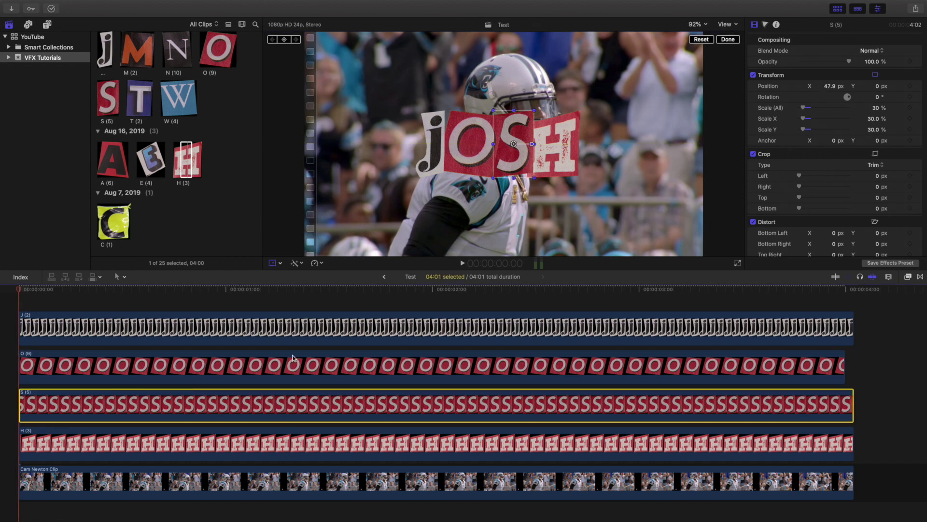
pyautogui.moveTo(515, 146); pyautogui.dragTo(478, 143)
pyautogui.click(388, 365)
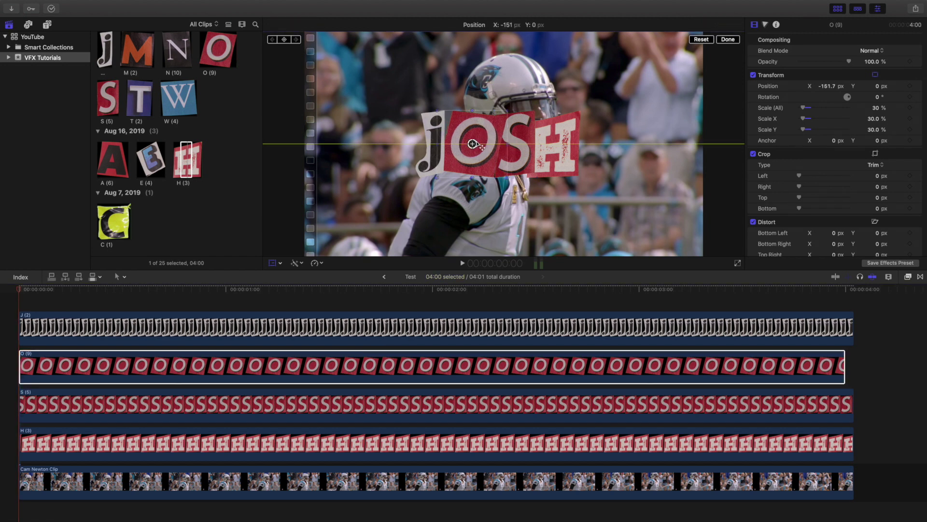
pyautogui.click(363, 332)
pyautogui.moveTo(434, 149); pyautogui.dragTo(471, 144)
pyautogui.click(346, 368)
pyautogui.click(722, 42)
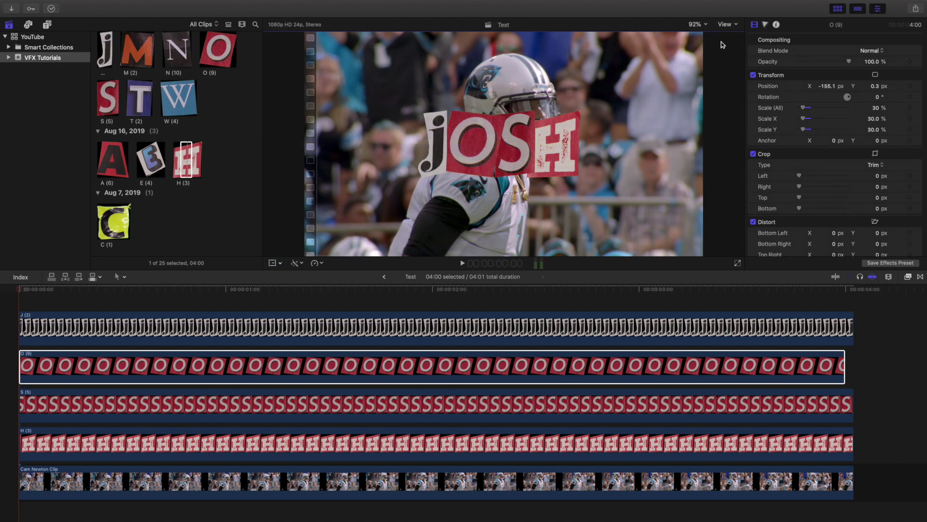
# Step: Play the project from the start to review the static letters over the football clip
pyautogui.click(12, 308)
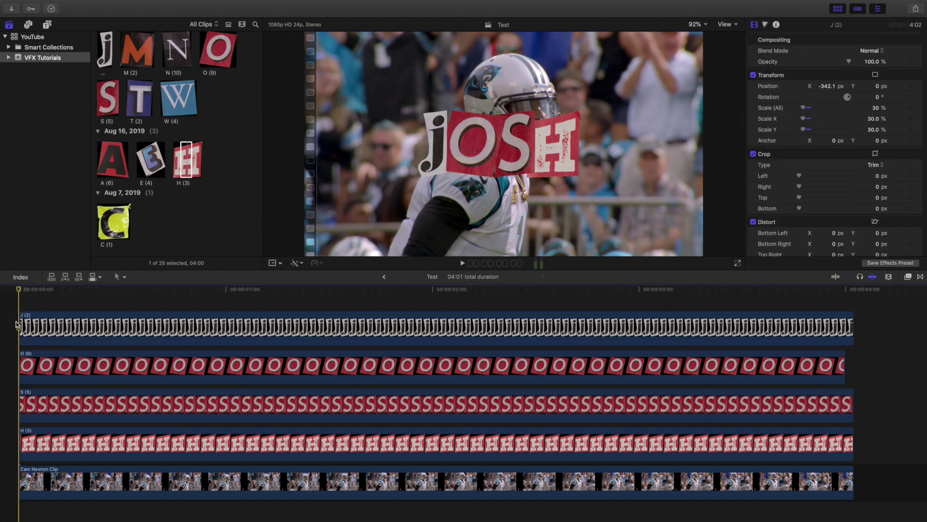
pyautogui.scroll(-1, 16, 323)
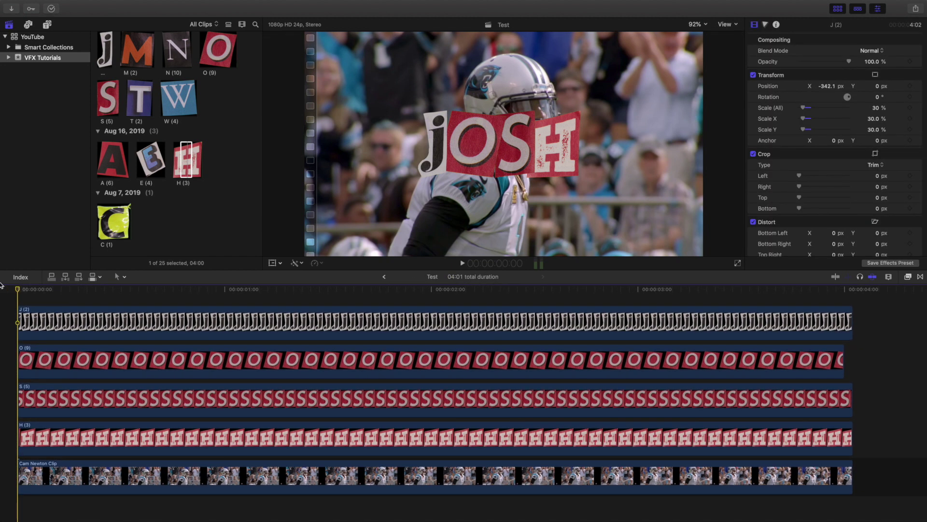
pyautogui.press('space')
pyautogui.click(16, 300)
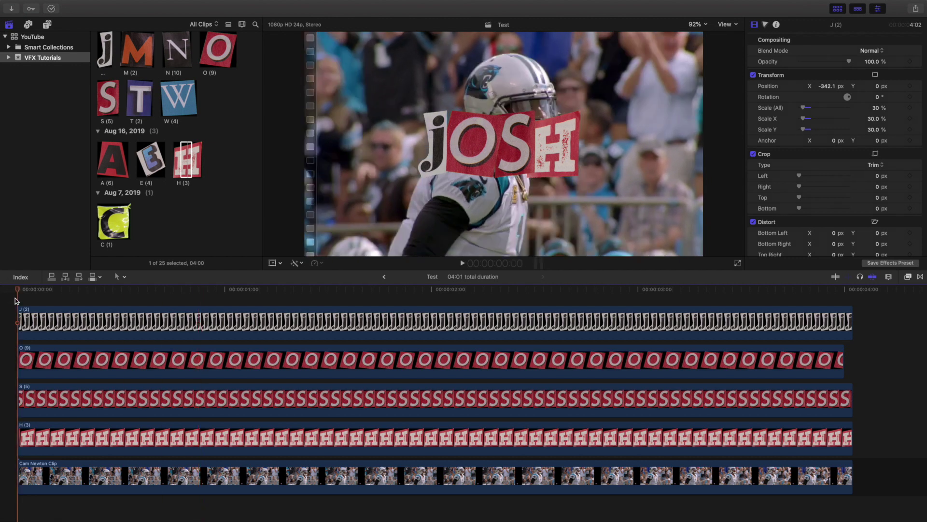
pyautogui.press('space')
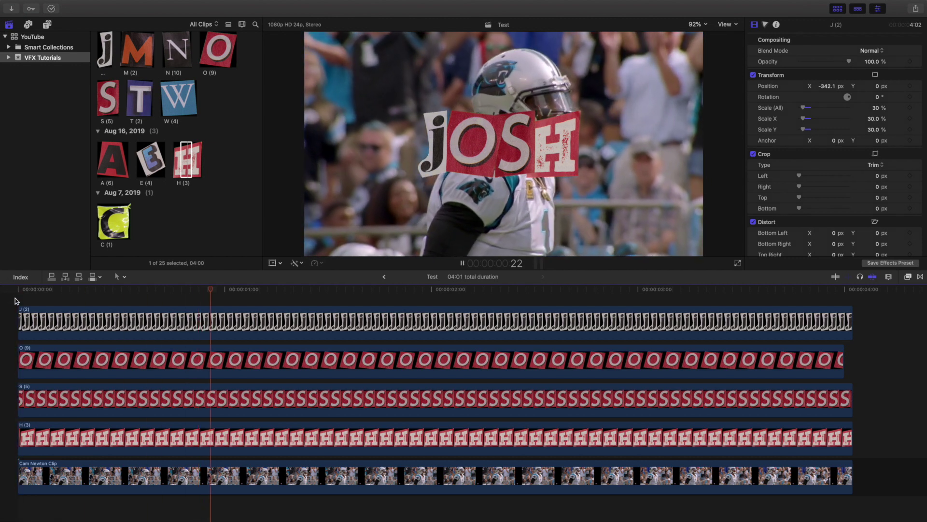
pyautogui.click(16, 301)
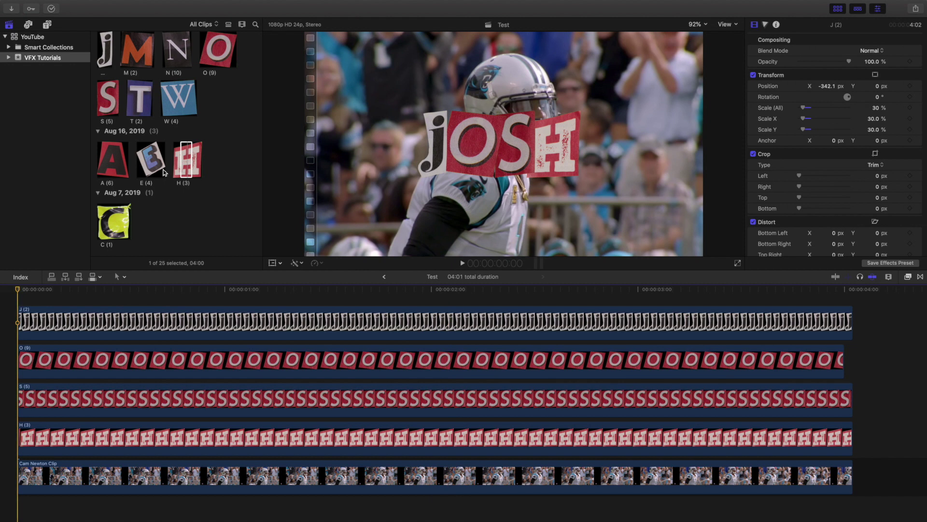
# Step: Combine the four letter layers into a compound clip named Test Clip in the VFX Tutorials event
pyautogui.scroll(10, 136, 171)
pyautogui.doubleClick(136, 172)
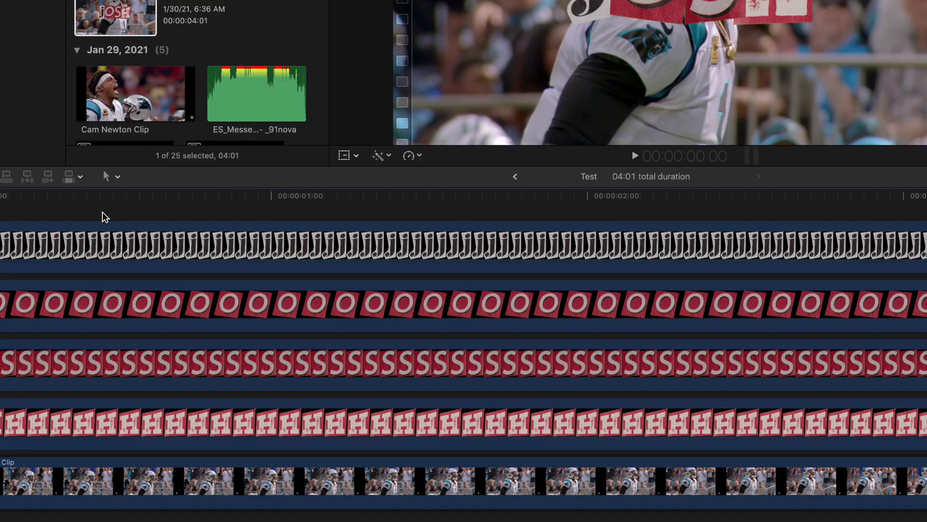
pyautogui.moveTo(115, 300); pyautogui.dragTo(217, 429)
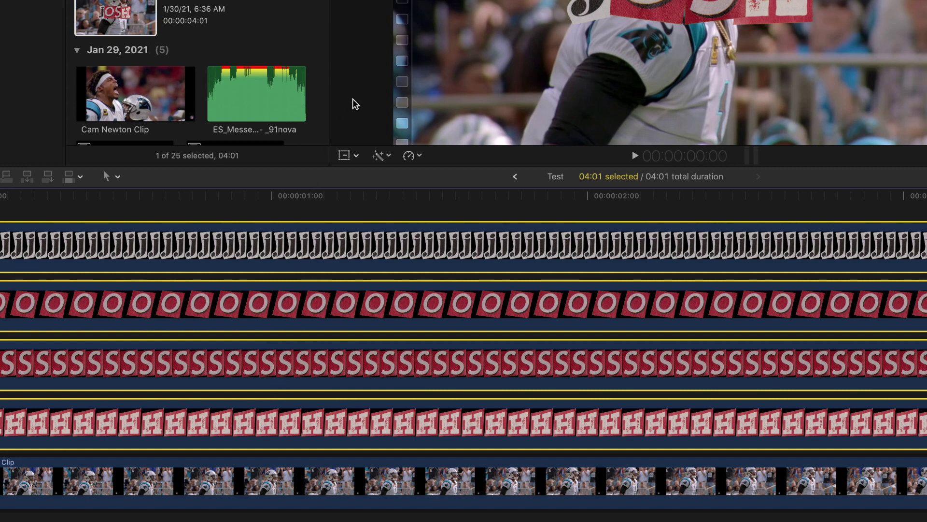
pyautogui.rightClick(230, 248)
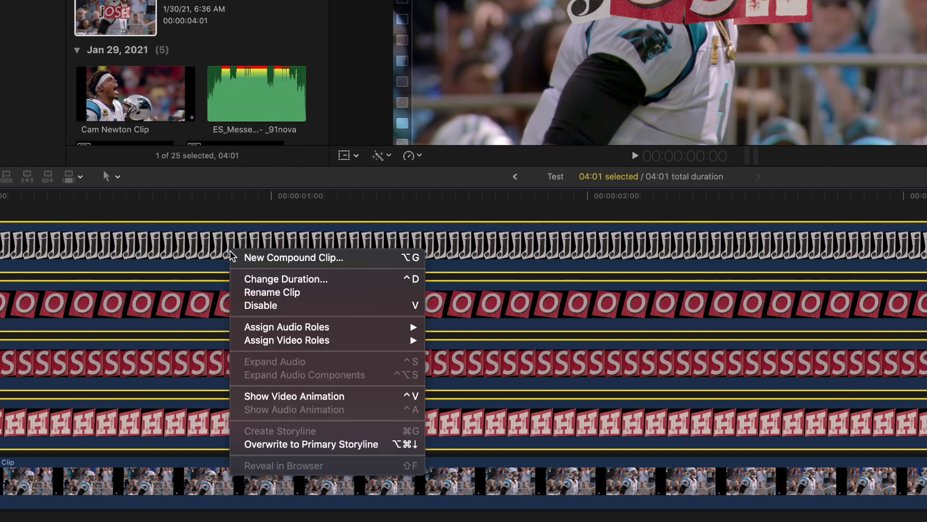
pyautogui.click(264, 257)
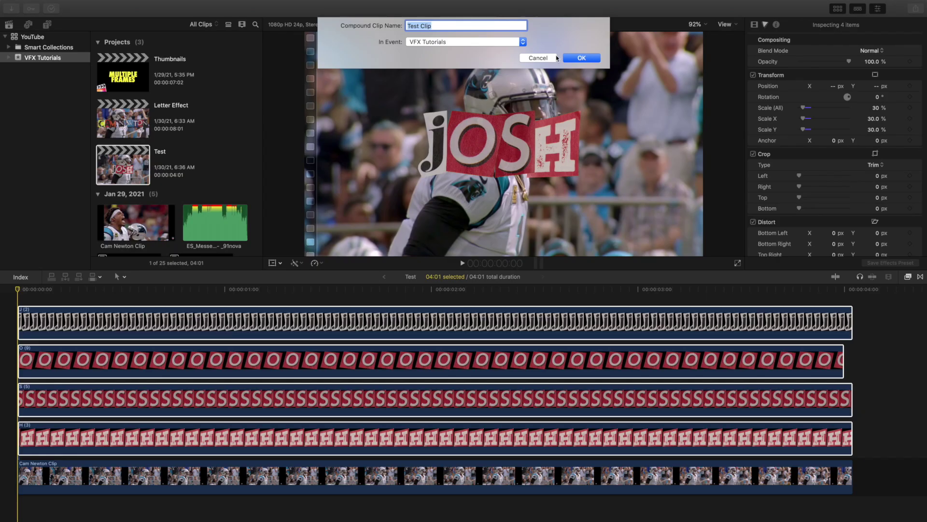
pyautogui.click(578, 57)
pyautogui.scroll(-3, 199, 345)
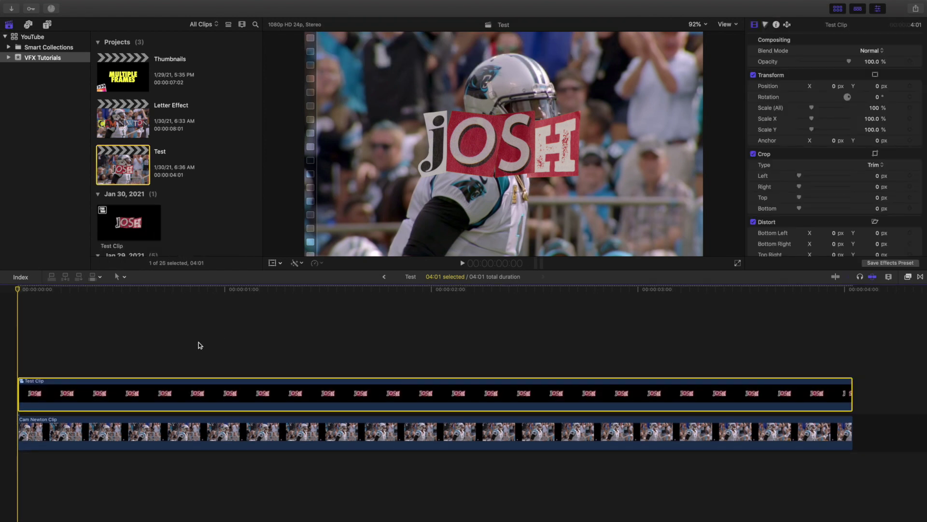
# Step: Try moving the whole Test Clip title up and to the left of the player as one unit, and undo the move
pyautogui.click(273, 264)
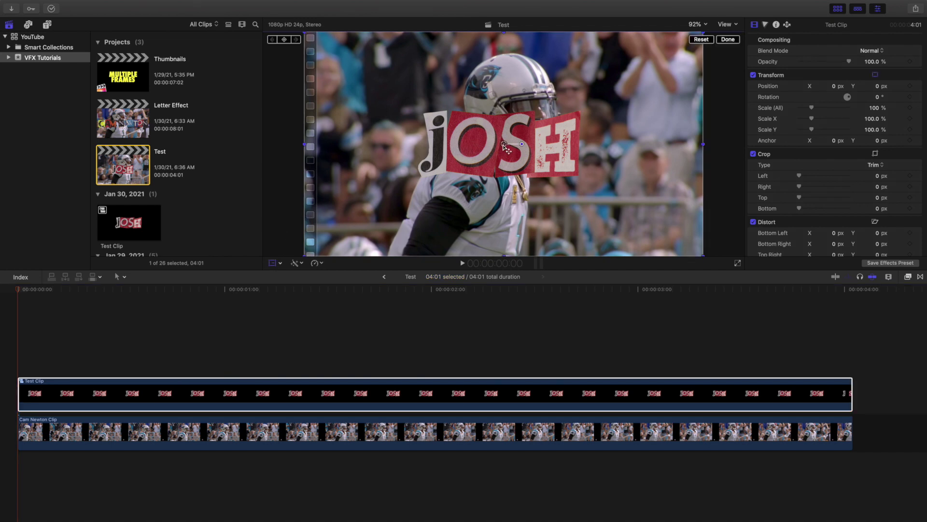
pyautogui.moveTo(505, 144); pyautogui.dragTo(387, 127)
pyautogui.press('super+z')
pyautogui.click(727, 39)
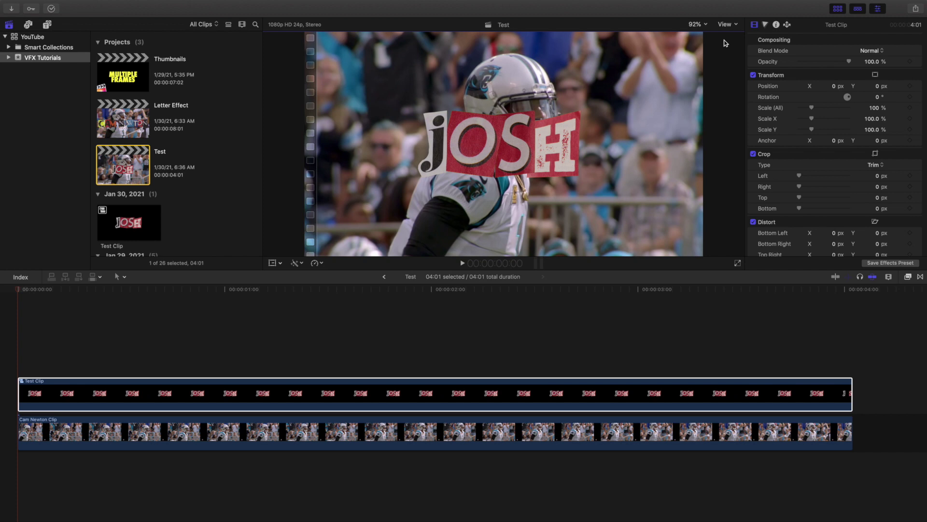
# Step: Select Test Clip in the timeline and display all installed video effects in the effects browser
pyautogui.click(10, 356)
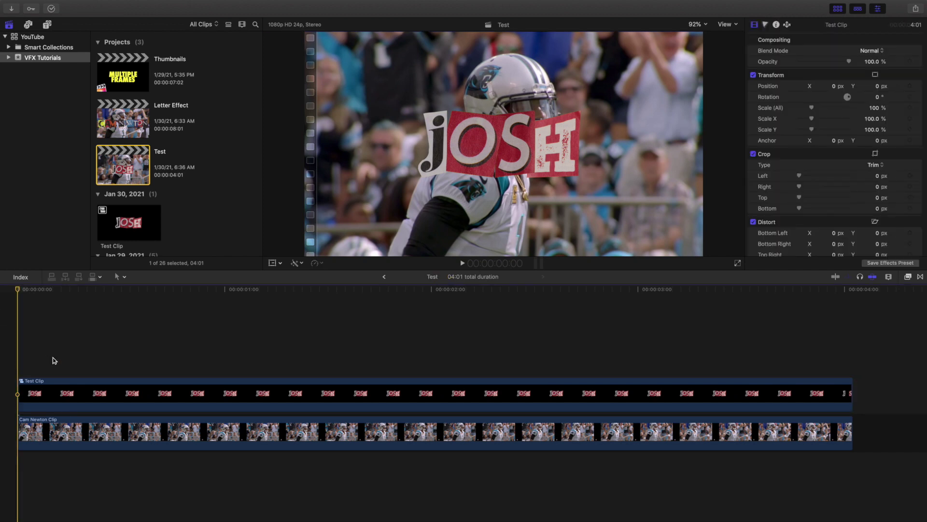
pyautogui.press('super+minus')
pyautogui.click(114, 399)
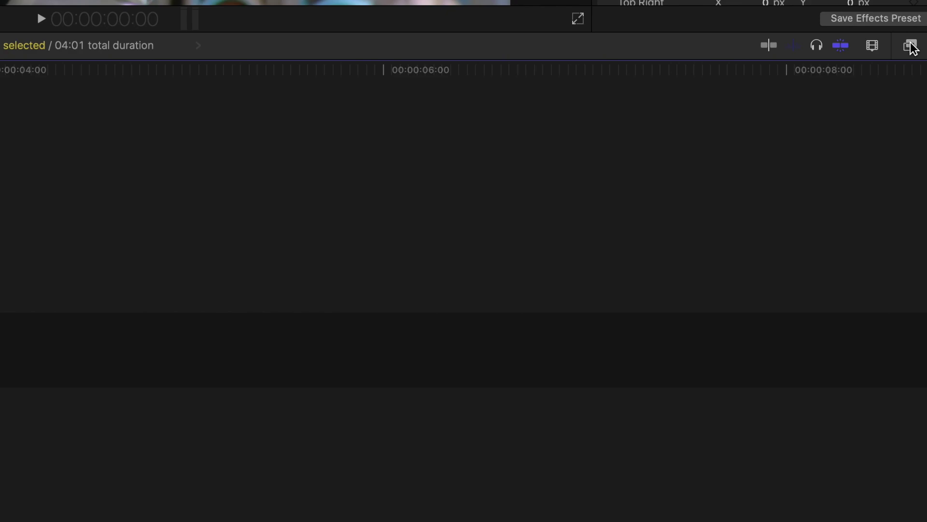
pyautogui.click(908, 277)
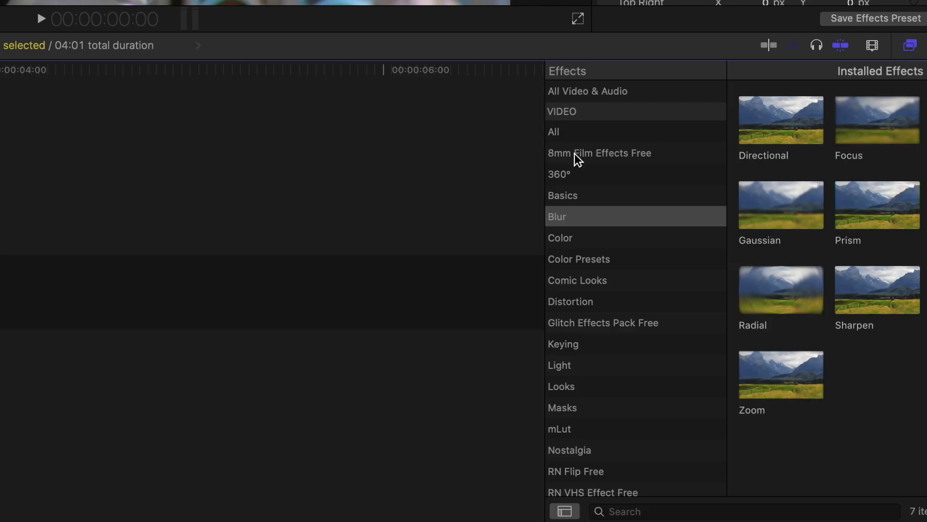
pyautogui.click(736, 322)
# Step: Search the effects for "hand", apply the Handheld effect to Test Clip and set its Distance to 0
pyautogui.click(630, 508)
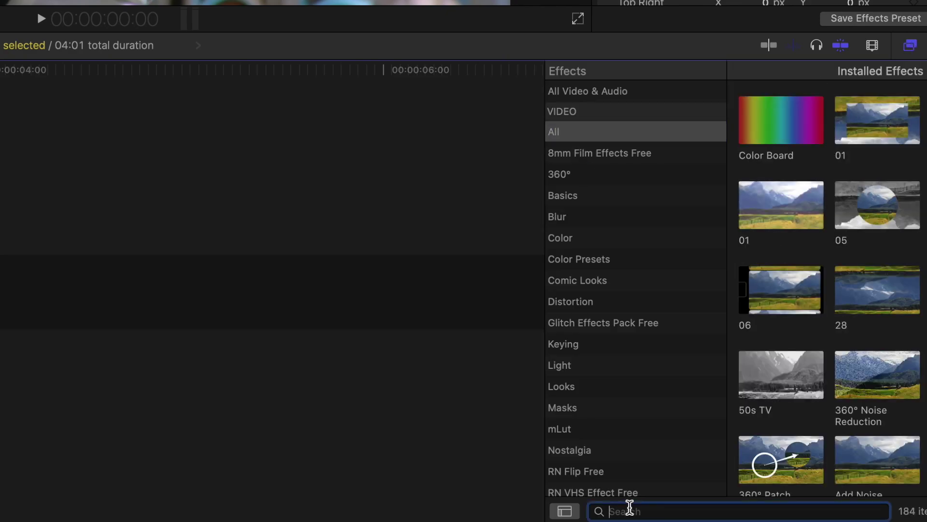
pyautogui.write('hand')
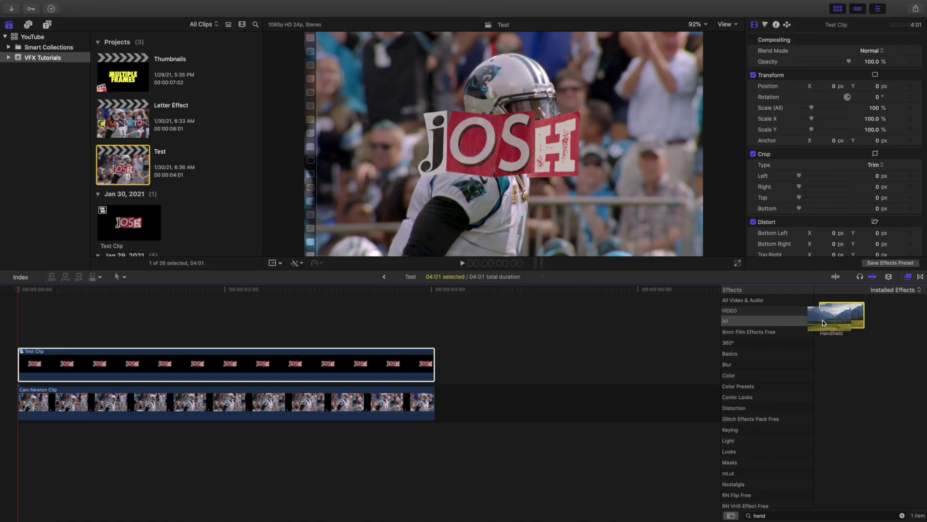
pyautogui.moveTo(770, 131); pyautogui.dragTo(368, 361)
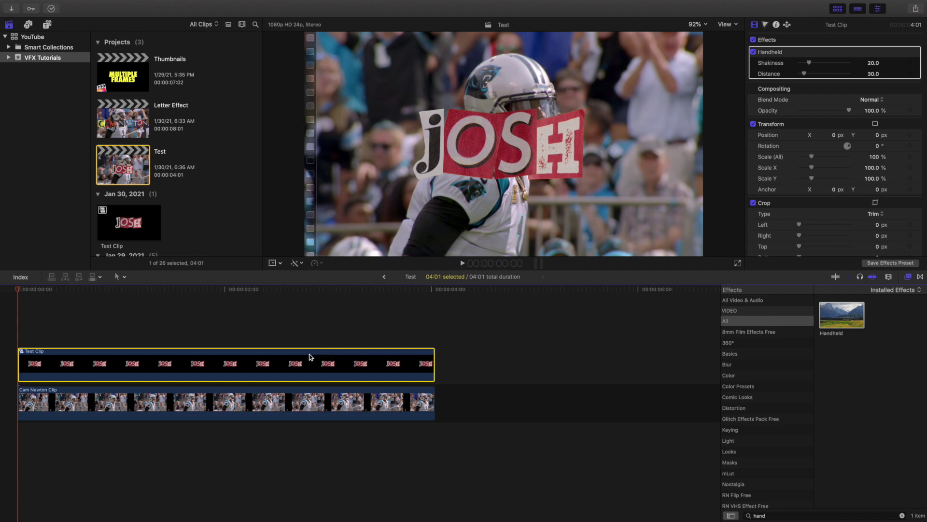
pyautogui.click(873, 73)
pyautogui.write('0')
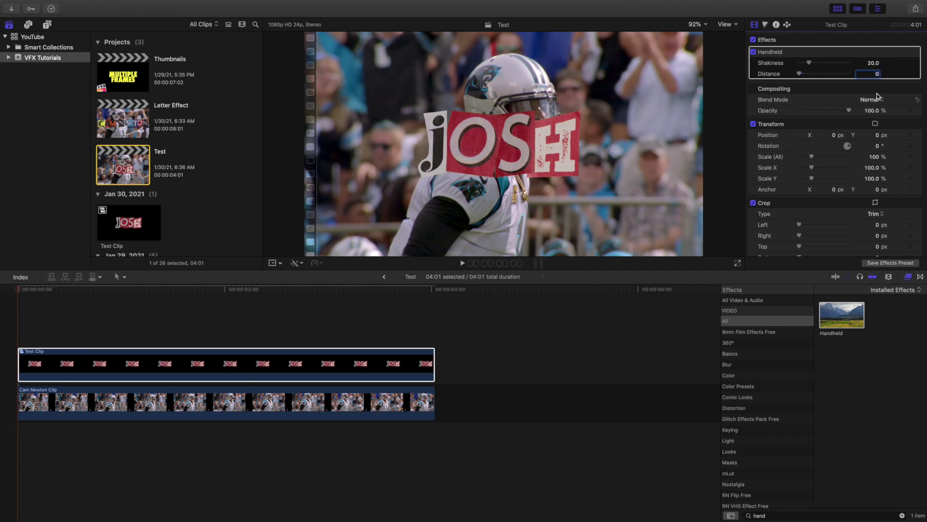
# Step: Play the project from the start twice to review the Handheld shake on the title
pyautogui.click(16, 334)
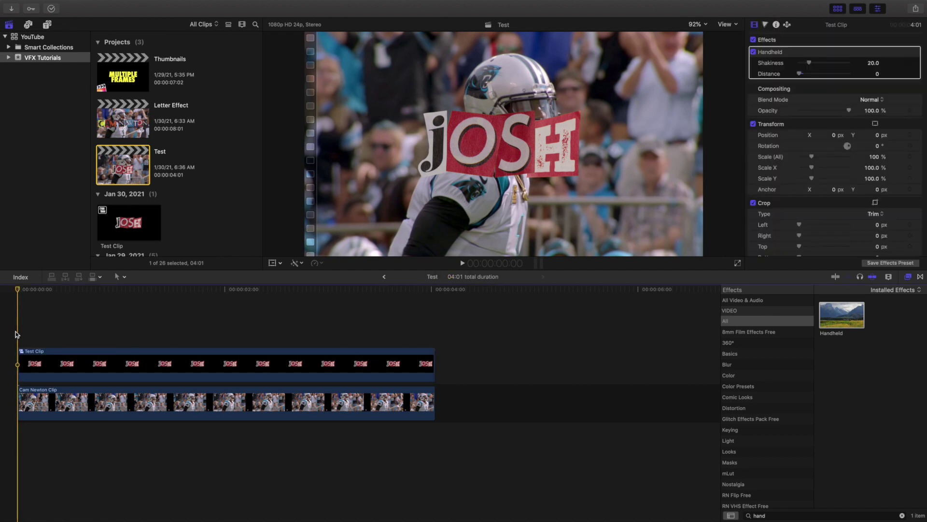
pyautogui.press('space')
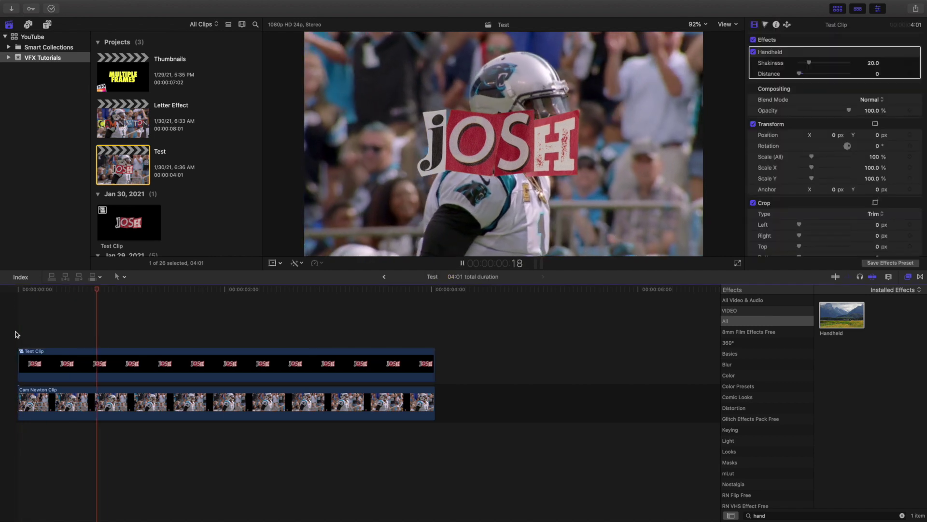
pyautogui.click(85, 353)
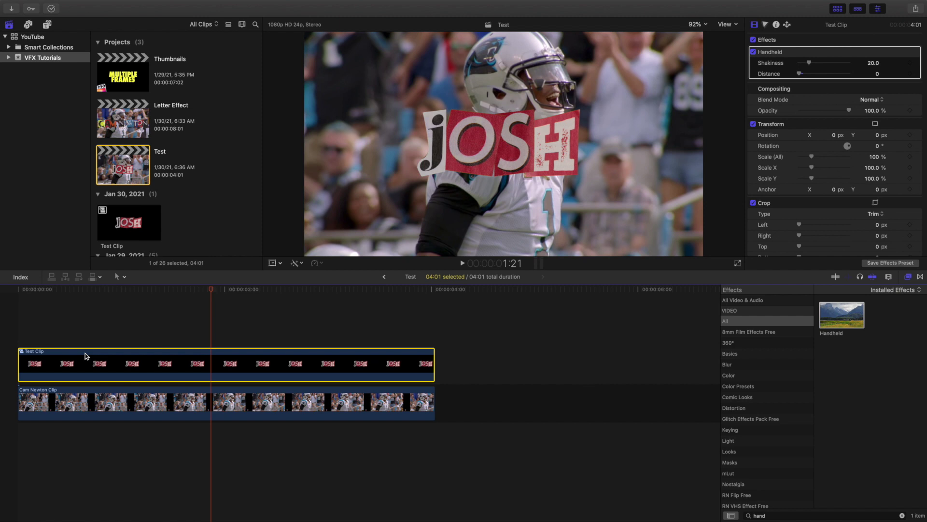
pyautogui.click(11, 324)
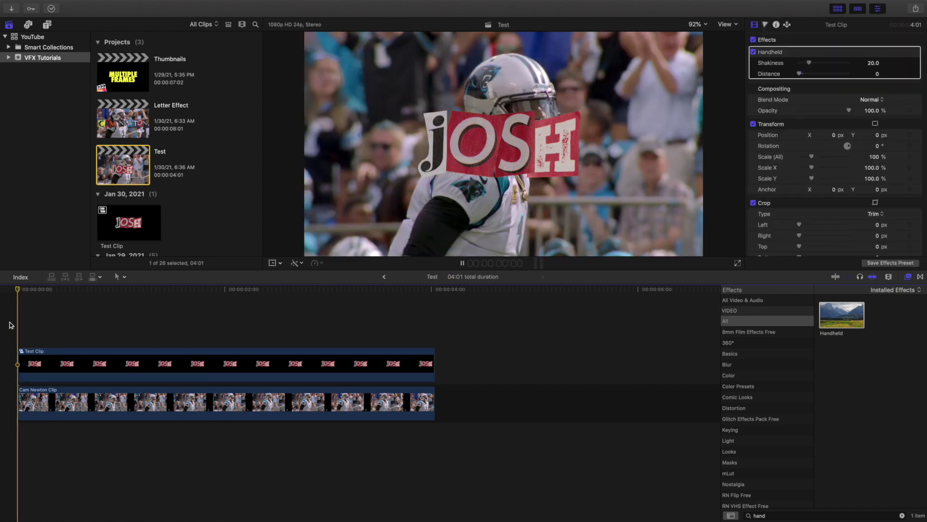
pyautogui.press('space')
pyautogui.click(158, 373)
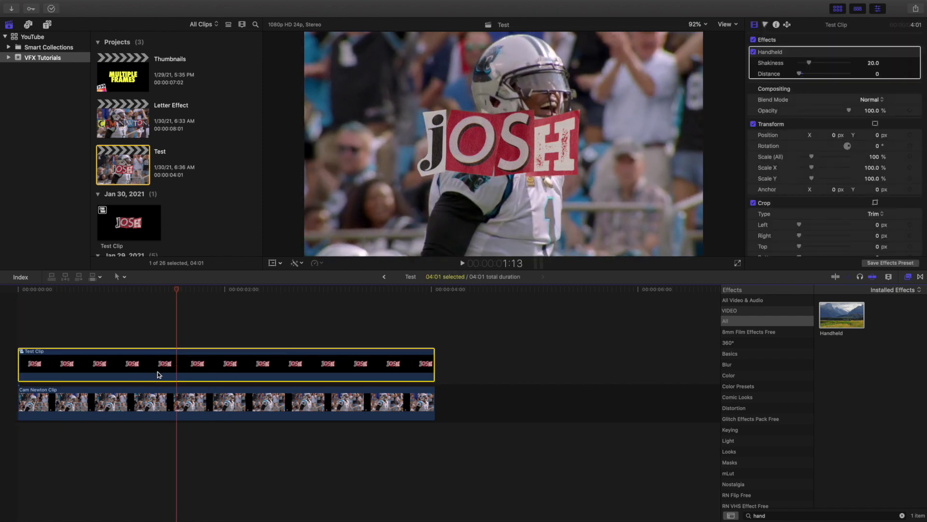
# Step: Set the Handheld effect's Shakiness to 50 and play the project from the start to review the motion
pyautogui.click(872, 63)
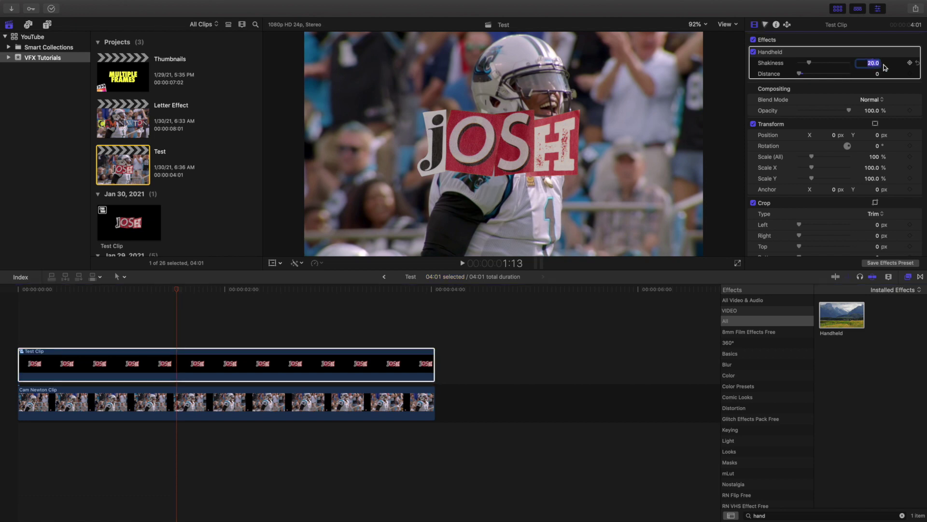
pyautogui.write('50')
pyautogui.press('Return')
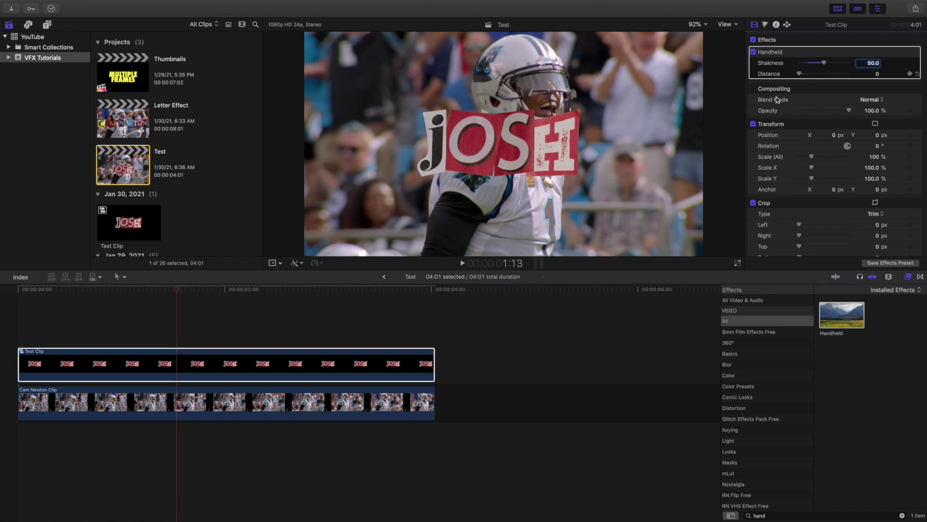
pyautogui.click(10, 332)
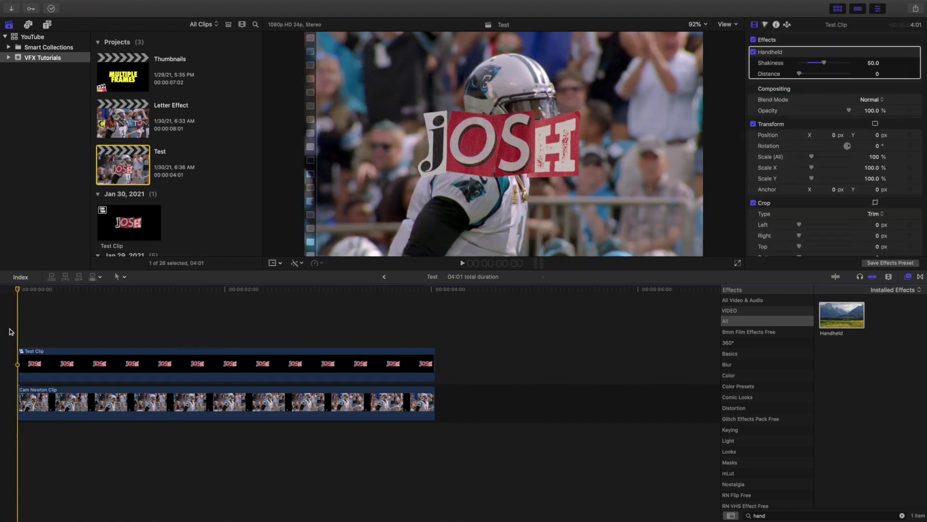
pyautogui.press('space')
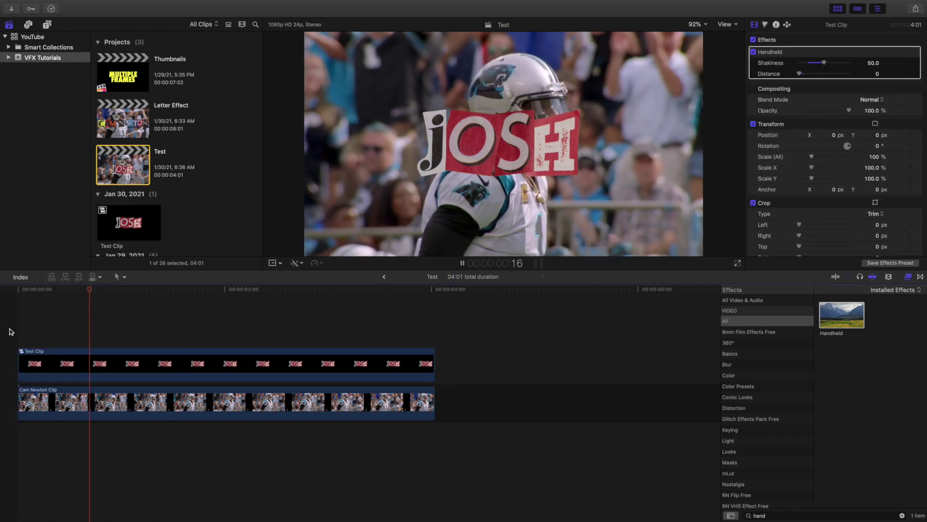
pyautogui.click(125, 363)
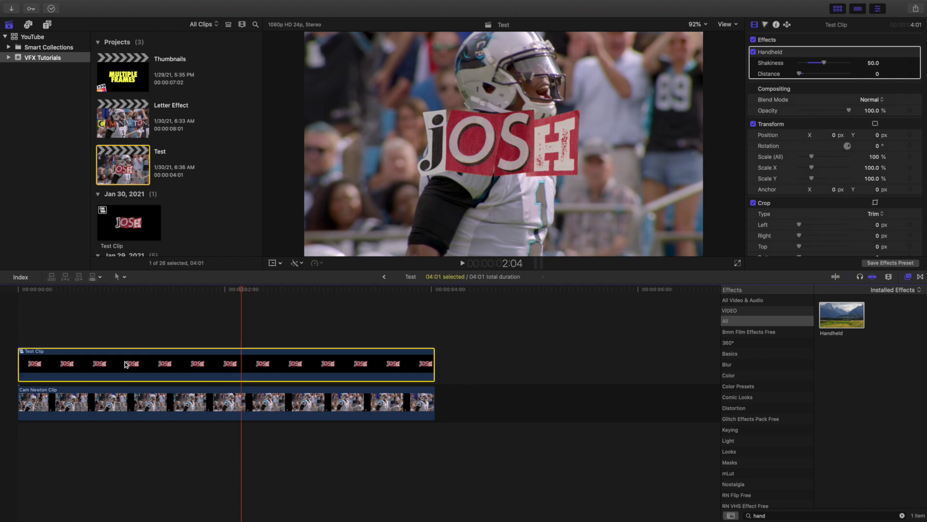
pyautogui.press('space')
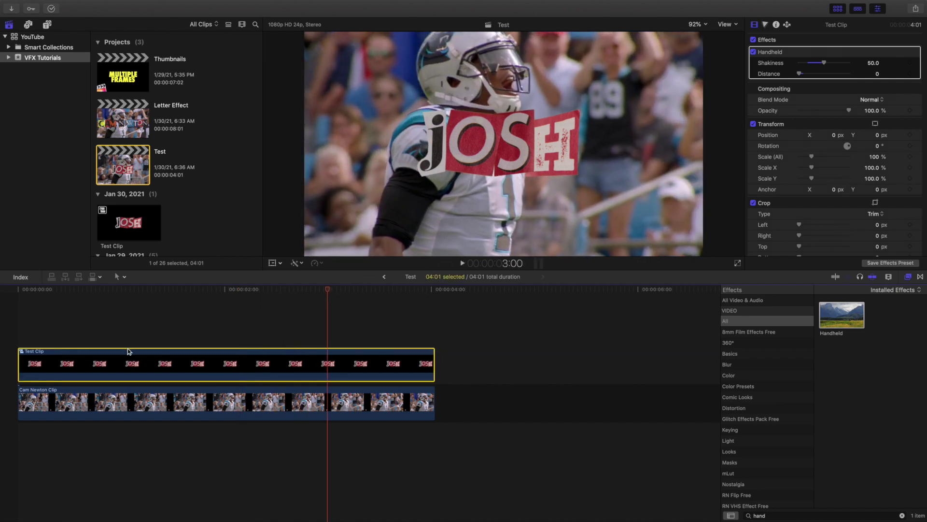
# Step: Replace the Handheld effect on Test Clip with the Earthquake effect, found by searching for "earth"
pyautogui.click(856, 53)
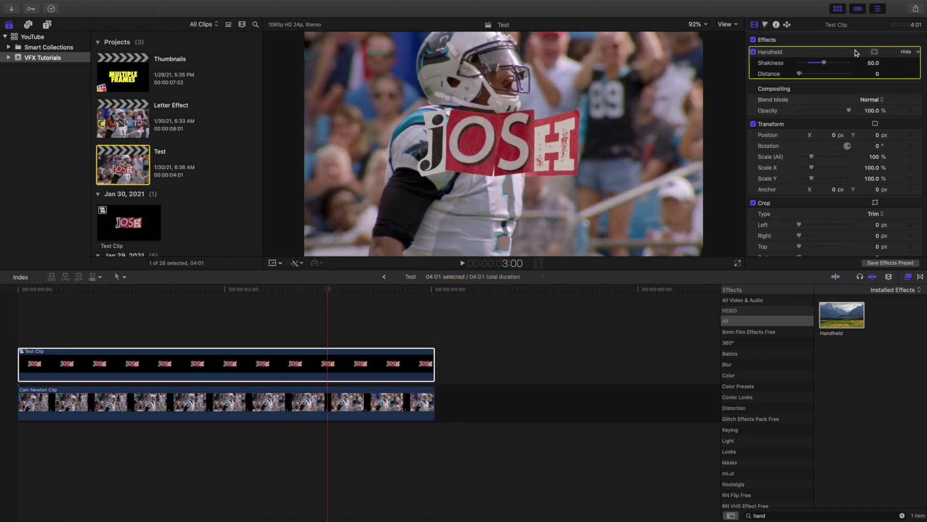
pyautogui.press('Delete')
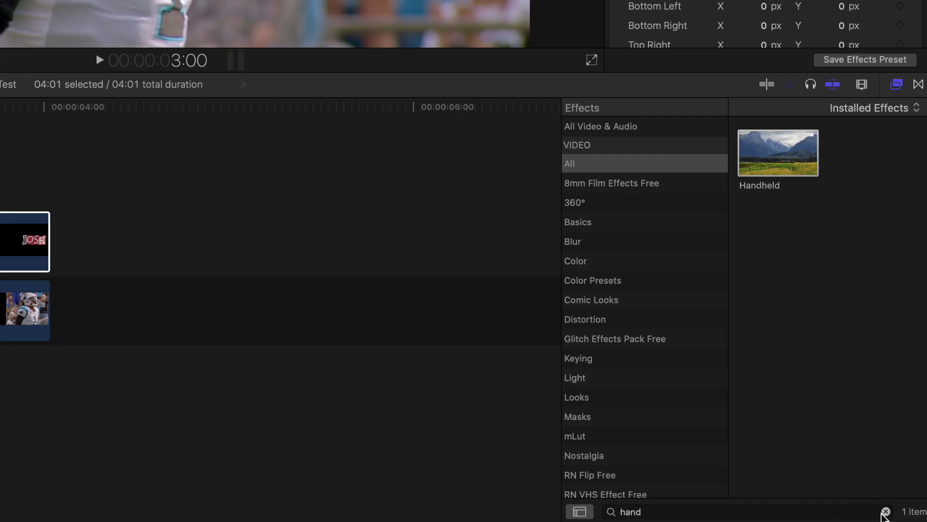
pyautogui.click(886, 511)
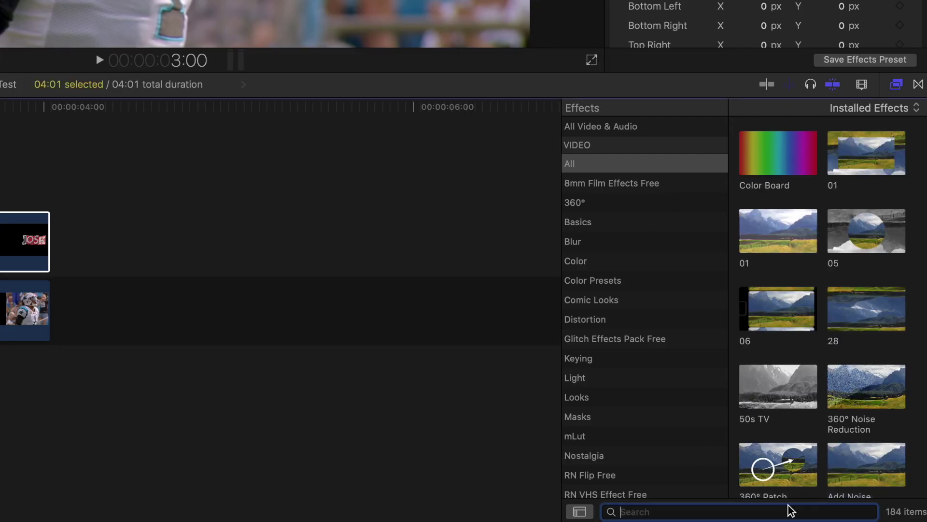
pyautogui.write('earth')
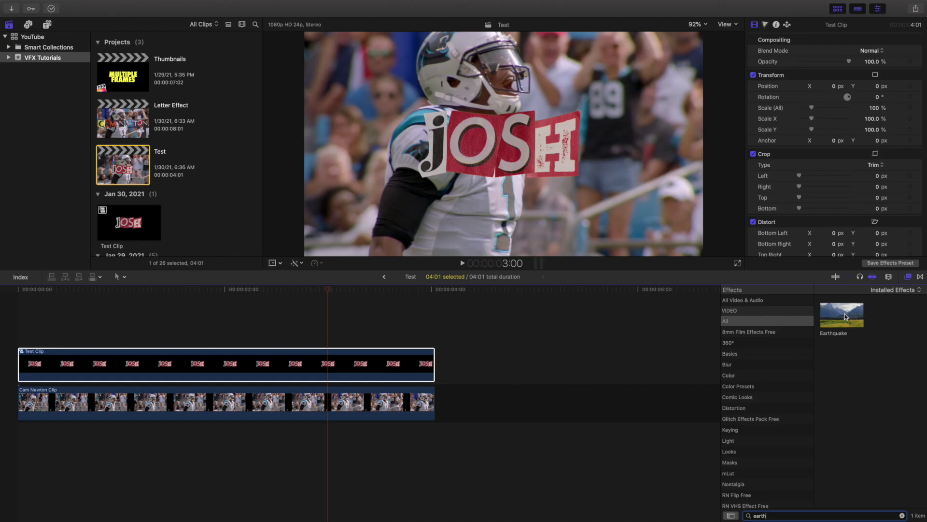
pyautogui.moveTo(790, 154); pyautogui.dragTo(236, 221)
pyautogui.moveTo(539, 351); pyautogui.dragTo(407, 360)
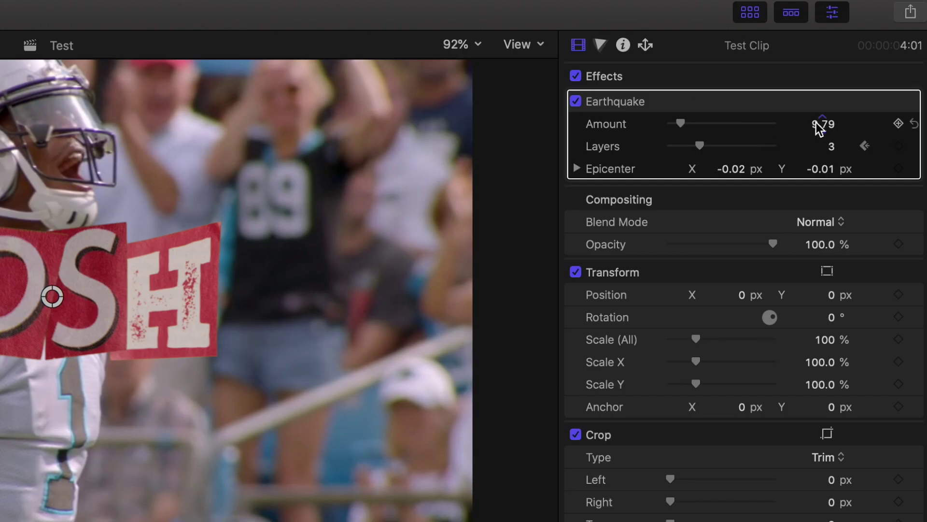
# Step: Set the Earthquake effect's Amount to 7 and play the project from the start to review the title's shake
pyautogui.click(816, 123)
pyautogui.write('7')
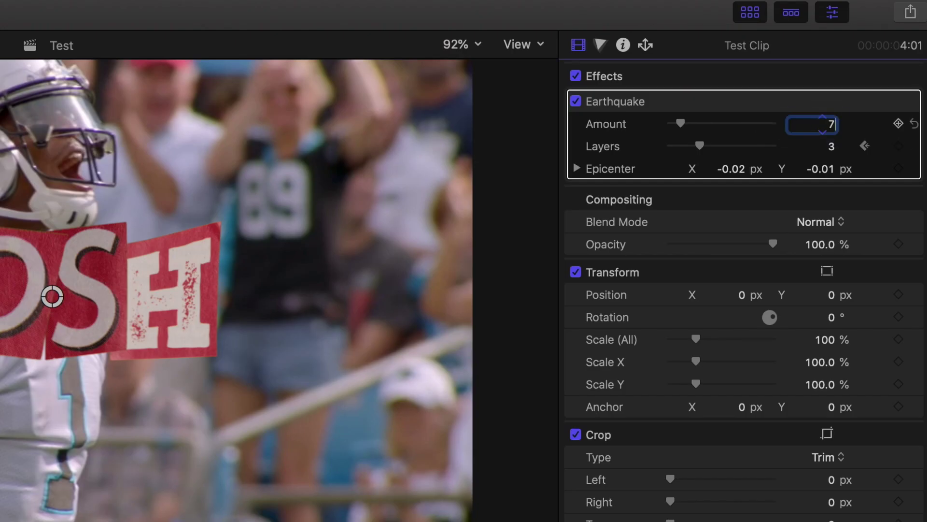
pyautogui.press('Return')
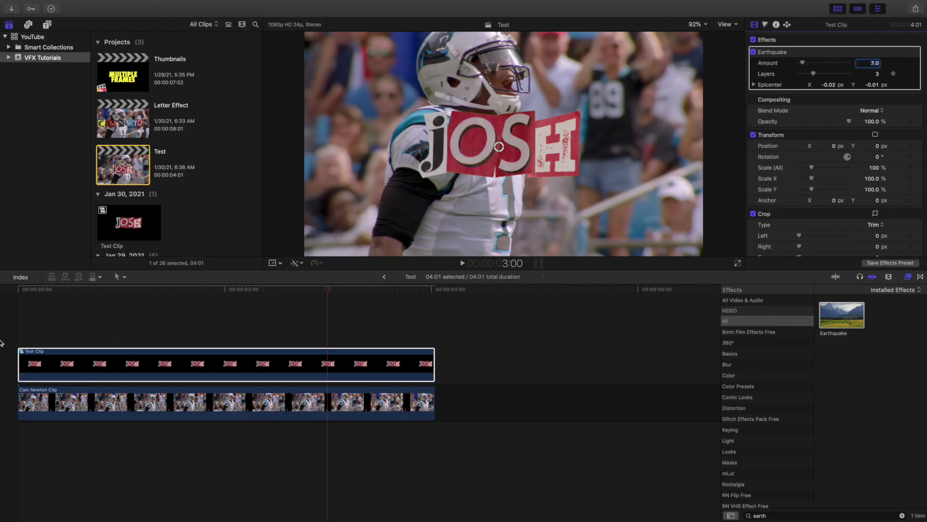
pyautogui.click(6, 341)
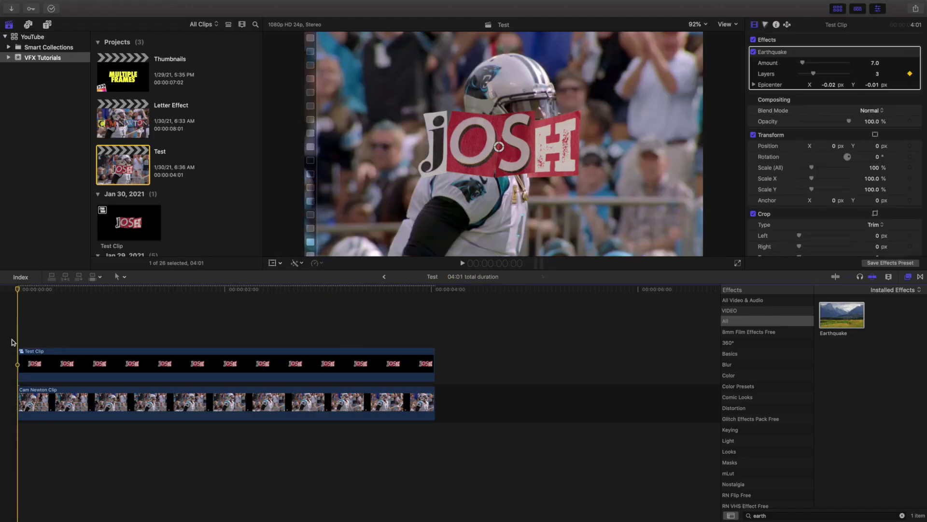
pyautogui.press('space')
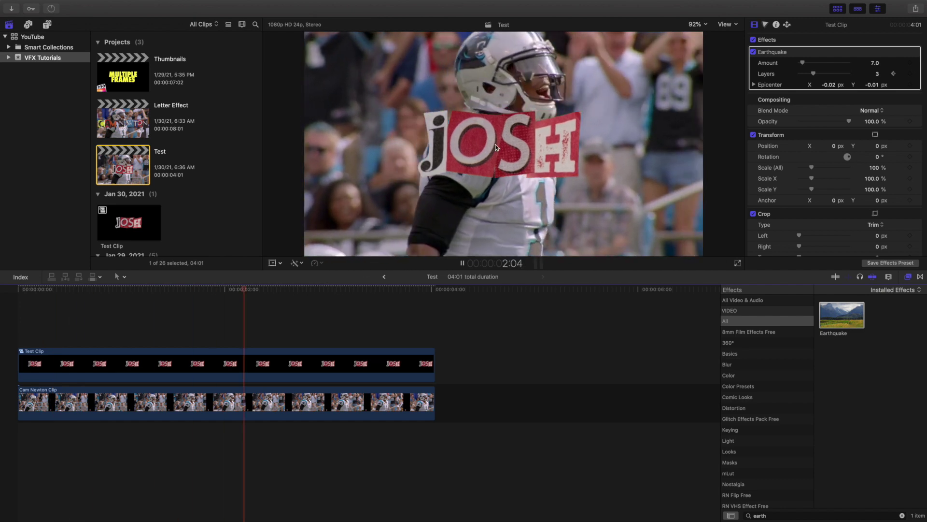
pyautogui.press('space')
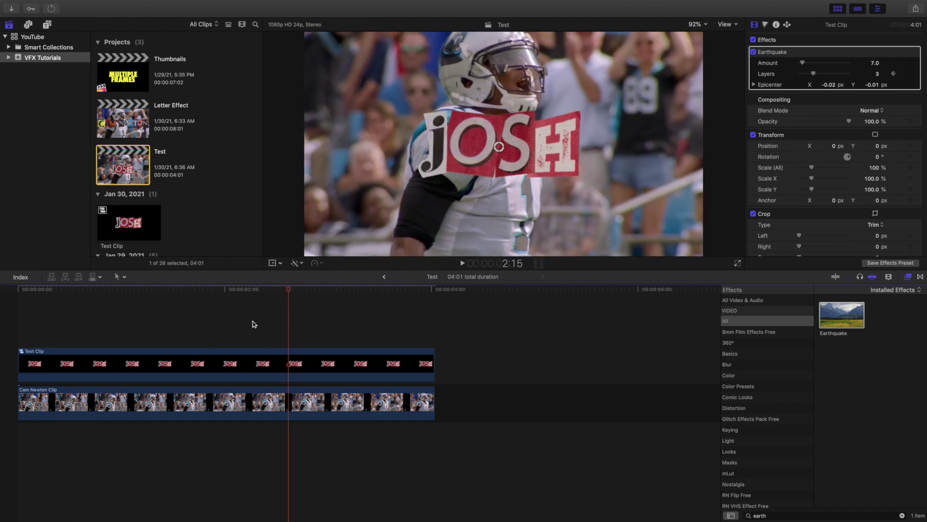
# Step: Set the Earthquake effect's Amount to 10 and replay the project from the start to check the stronger shake
pyautogui.click(875, 63)
pyautogui.press('Return')
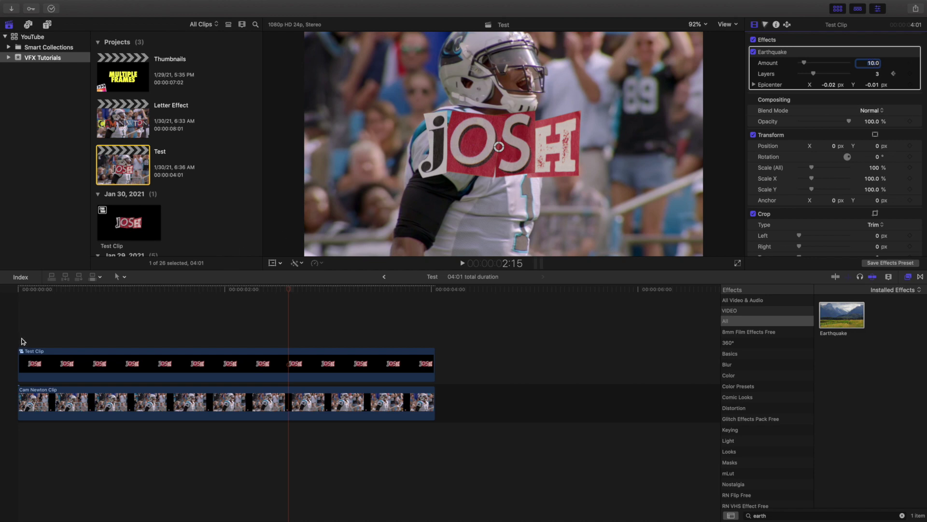
pyautogui.press('Home')
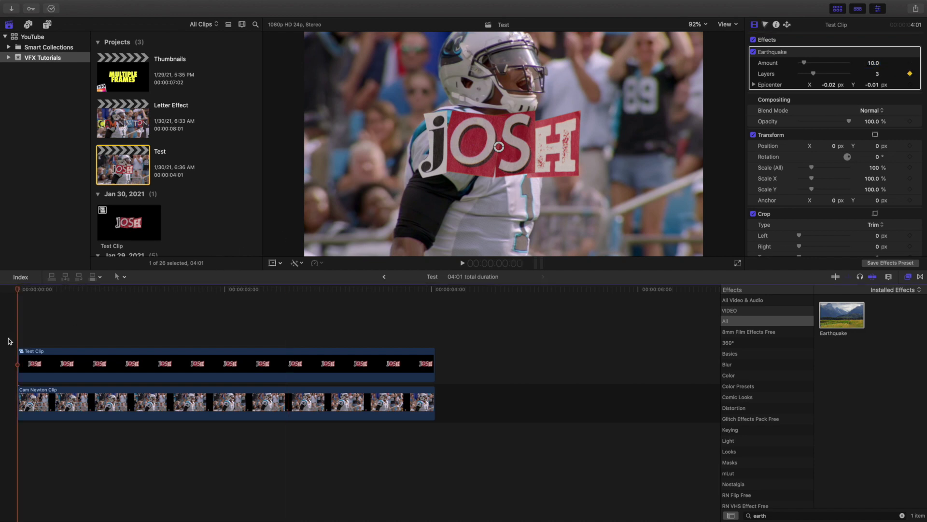
pyautogui.press('space')
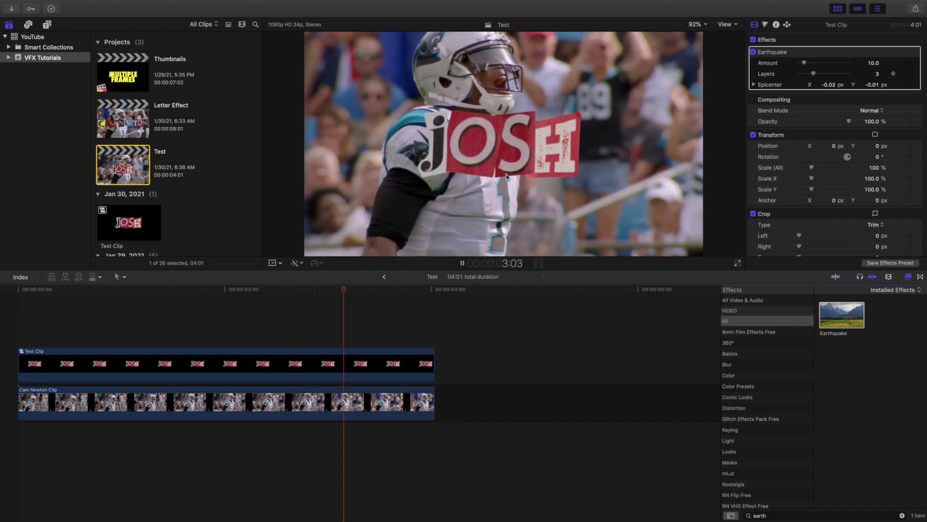
pyautogui.press('space')
# Step: Replace the Earthquake effect on Test Clip with Glitch 04 from the Glitch Effects Pack Free category
pyautogui.click(781, 54)
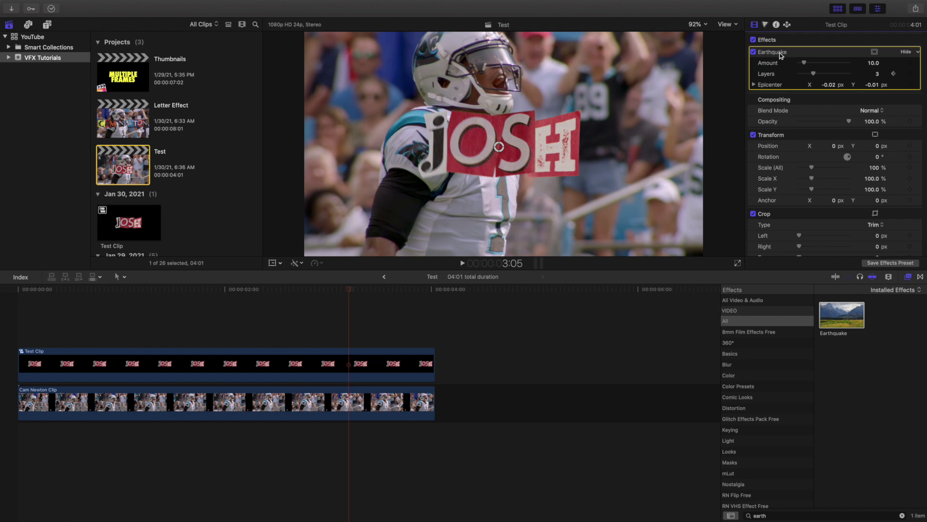
pyautogui.press('Delete')
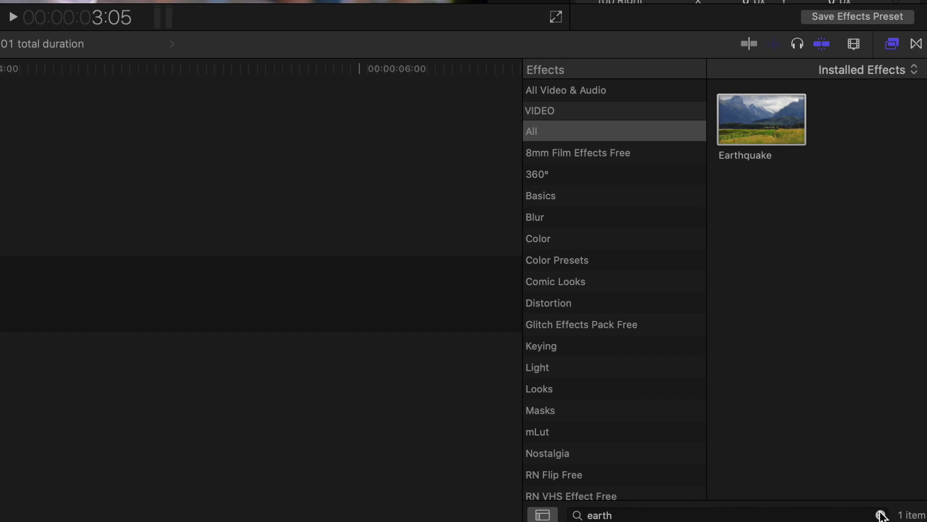
pyautogui.click(880, 515)
pyautogui.click(611, 326)
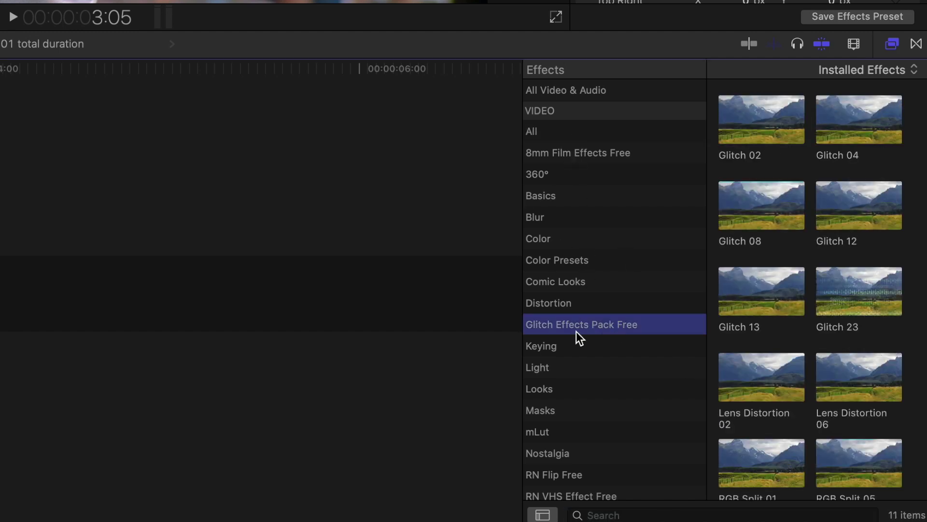
pyautogui.moveTo(869, 127); pyautogui.dragTo(372, 359)
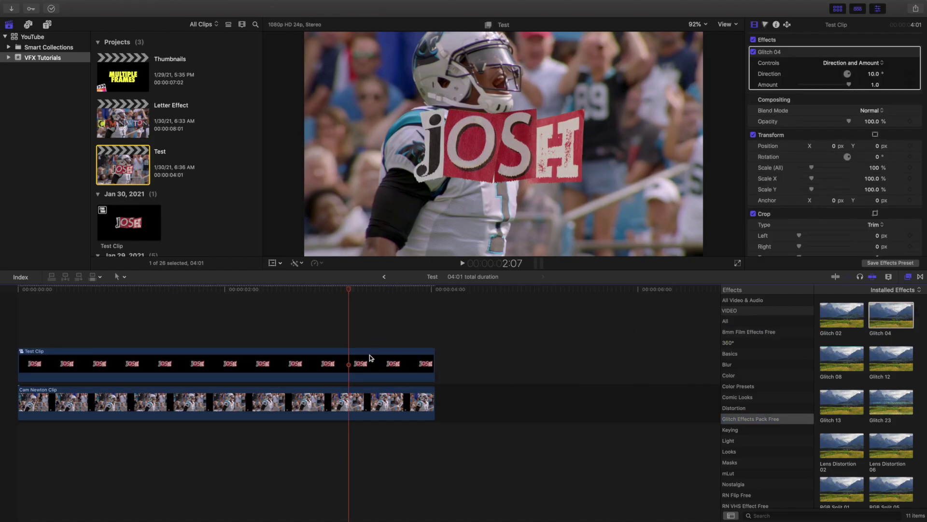
# Step: Play the Test project from the start to review the Glitch 04 effect on the title
pyautogui.press('Home')
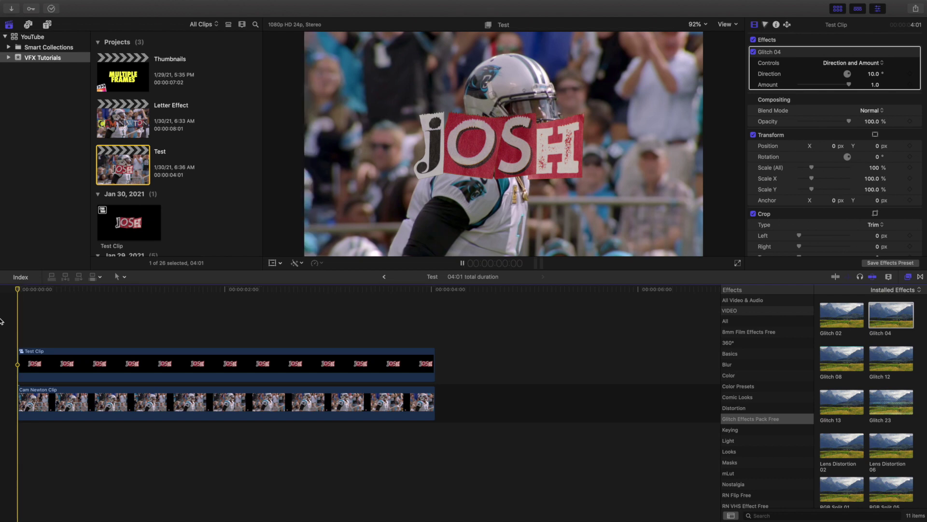
pyautogui.press('space')
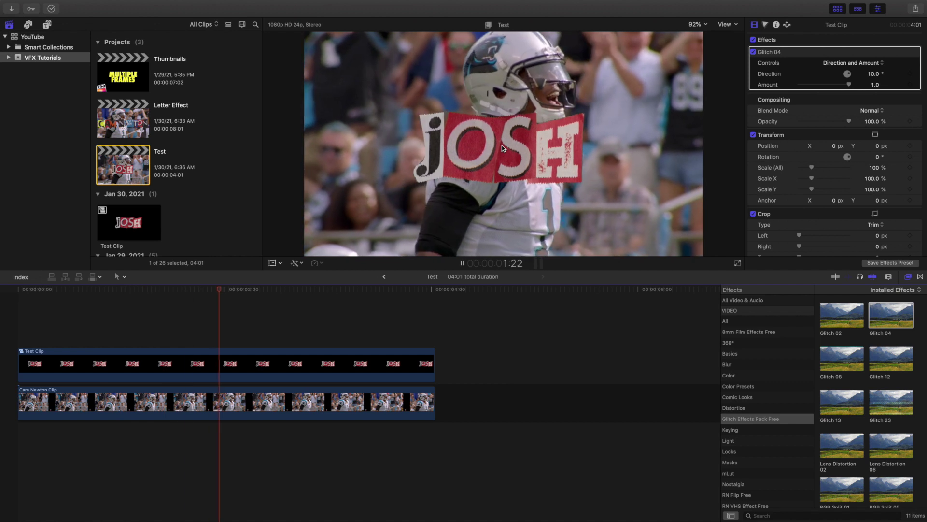
pyautogui.press('space')
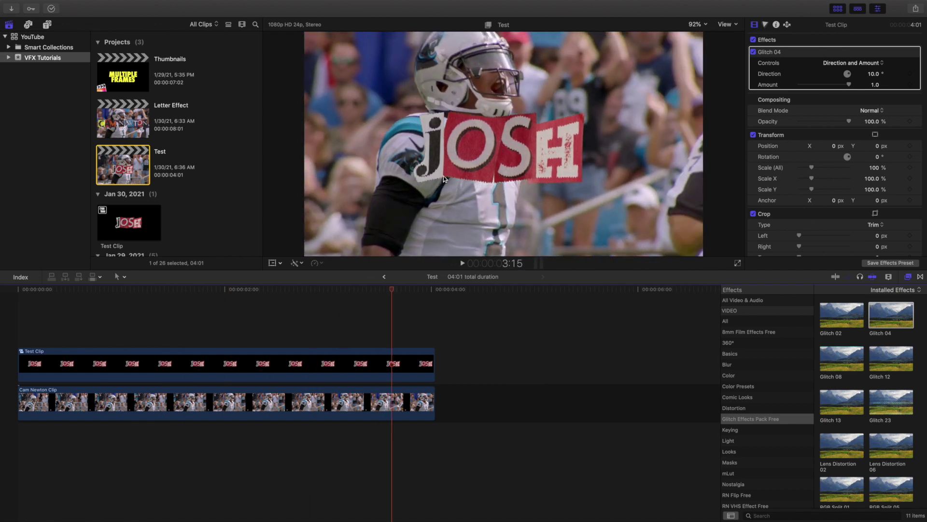
# Step: Replace the Glitch 04 effect on Test Clip with Handheld, found by searching all effects for "hand", and close the effects browser
pyautogui.click(799, 53)
pyautogui.press('Delete')
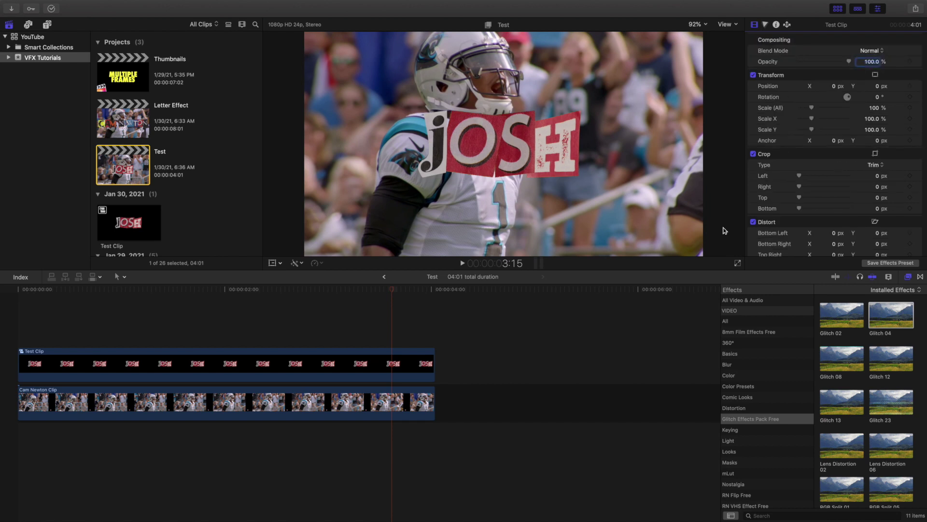
pyautogui.click(733, 321)
pyautogui.click(793, 516)
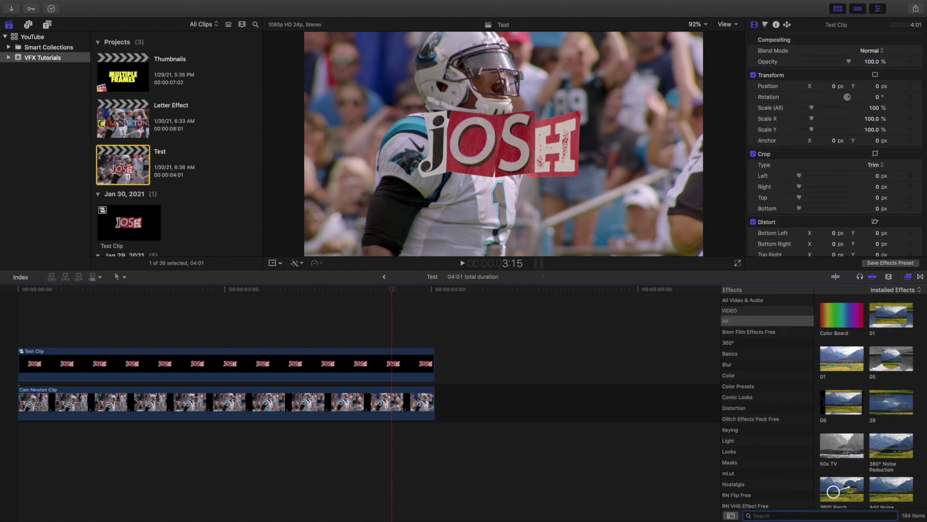
pyautogui.write('hand')
pyautogui.moveTo(833, 317); pyautogui.dragTo(382, 359)
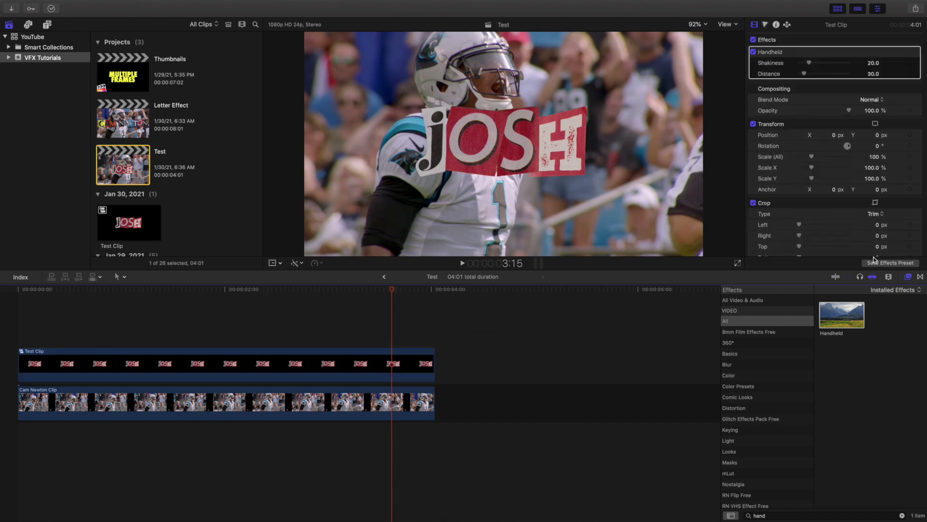
pyautogui.click(907, 278)
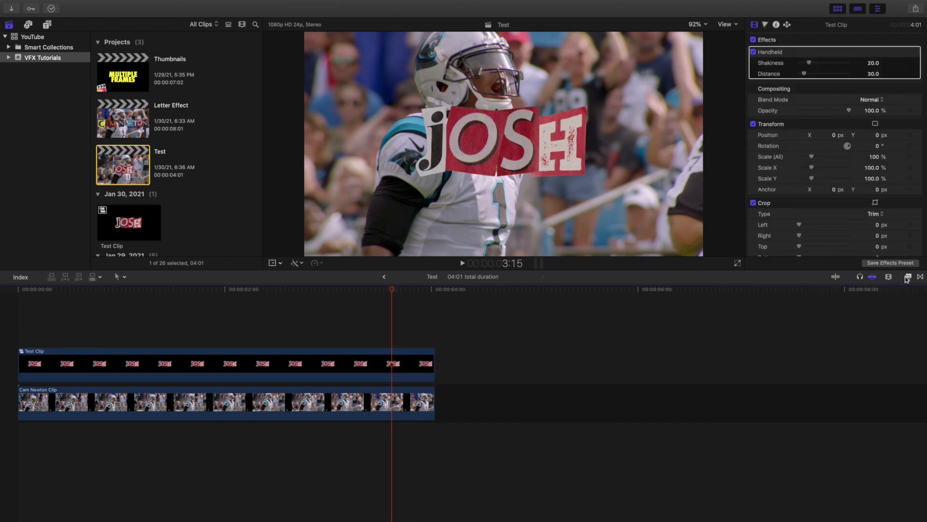
# Step: Set the Handheld effect's Distance to 0 and play the project from the start to review the title's shake
pyautogui.click(873, 74)
pyautogui.write('0')
pyautogui.press('Return')
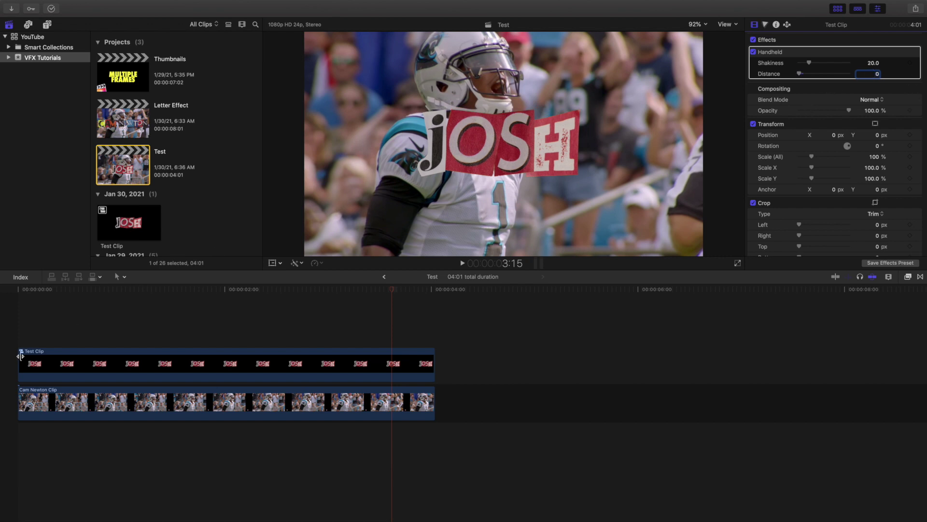
pyautogui.press('Home')
pyautogui.press('space')
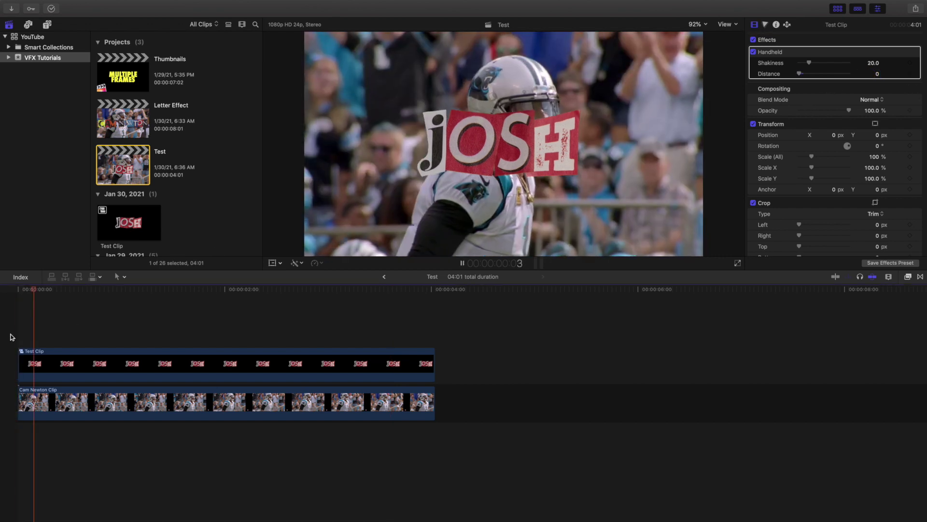
pyautogui.press('space')
# Step: Reset the Handheld effect's Distance to its default on Test Clip and replay the project to compare the shake
pyautogui.click(465, 184)
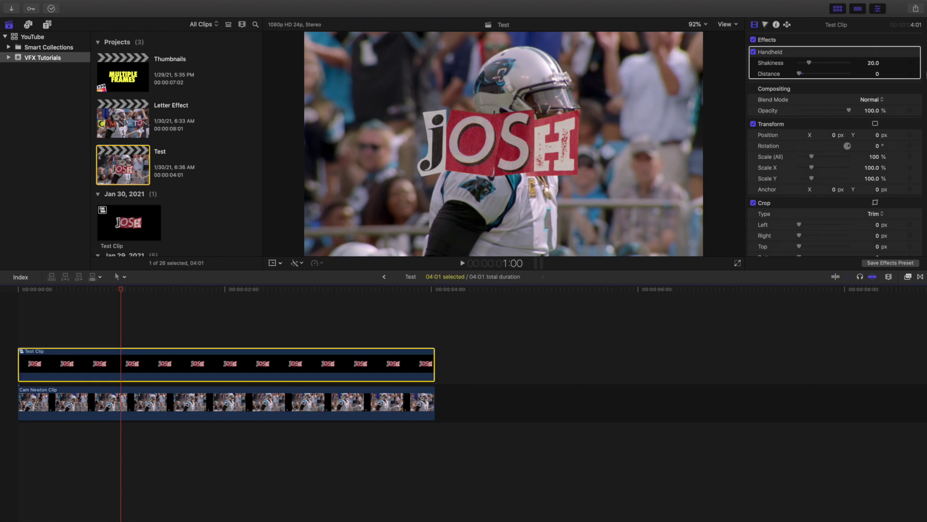
pyautogui.click(917, 75)
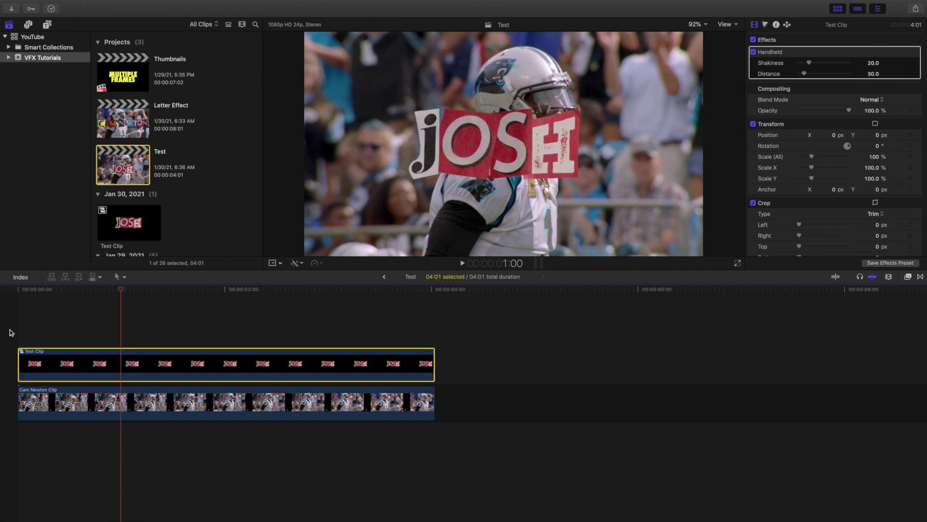
pyautogui.click(11, 332)
pyautogui.press('space')
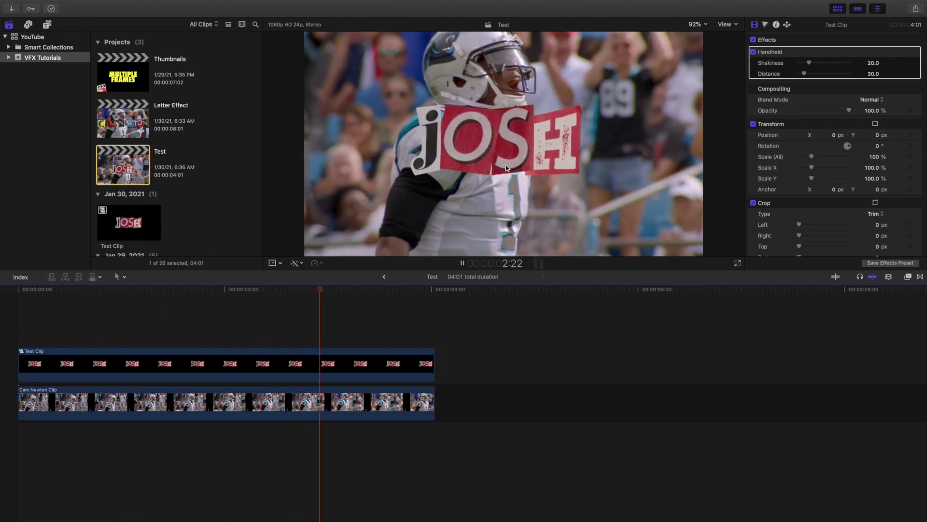
pyautogui.click(174, 326)
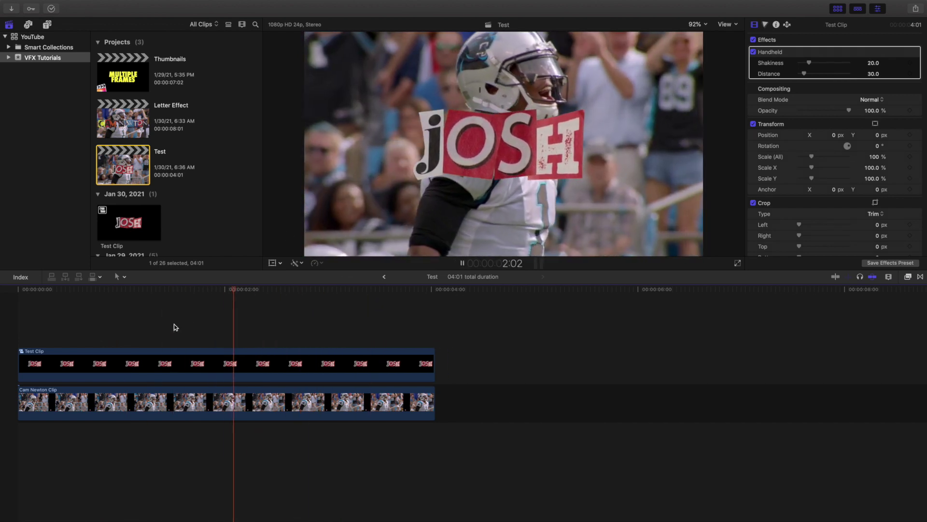
pyautogui.press('space')
# Step: Delete the Handheld effect from Test Clip
pyautogui.click(247, 365)
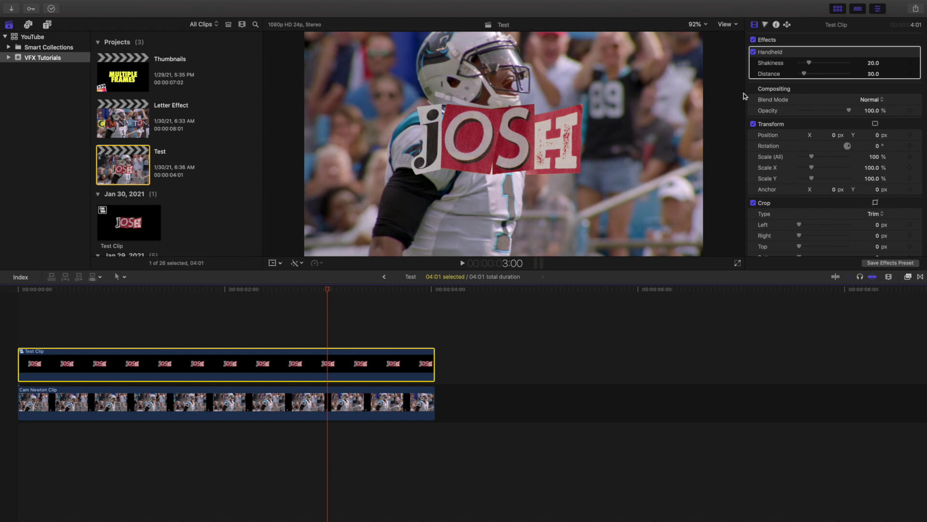
pyautogui.click(813, 53)
pyautogui.press('Delete')
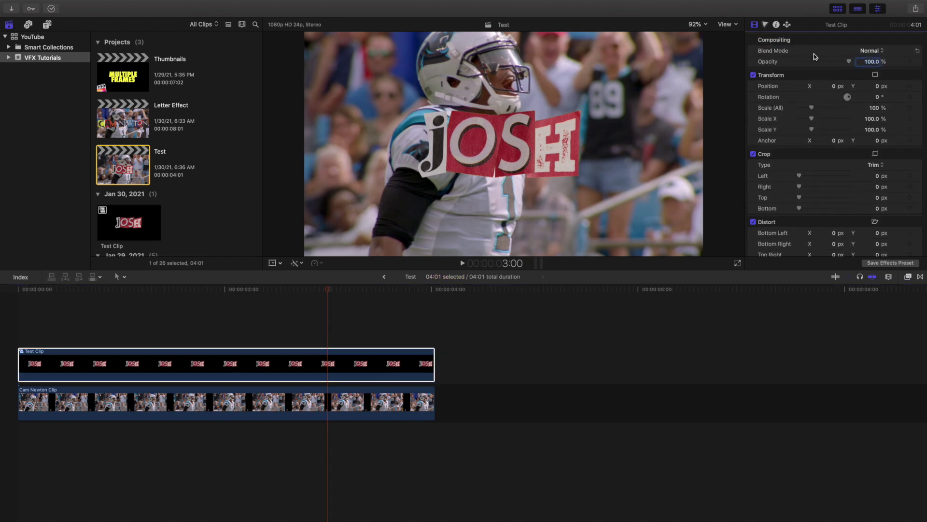
# Step: Set Test Clip's Scale (All) to 0% at the start of the project and add a keyframe there
pyautogui.click(18, 324)
pyautogui.click(21, 293)
pyautogui.click(48, 359)
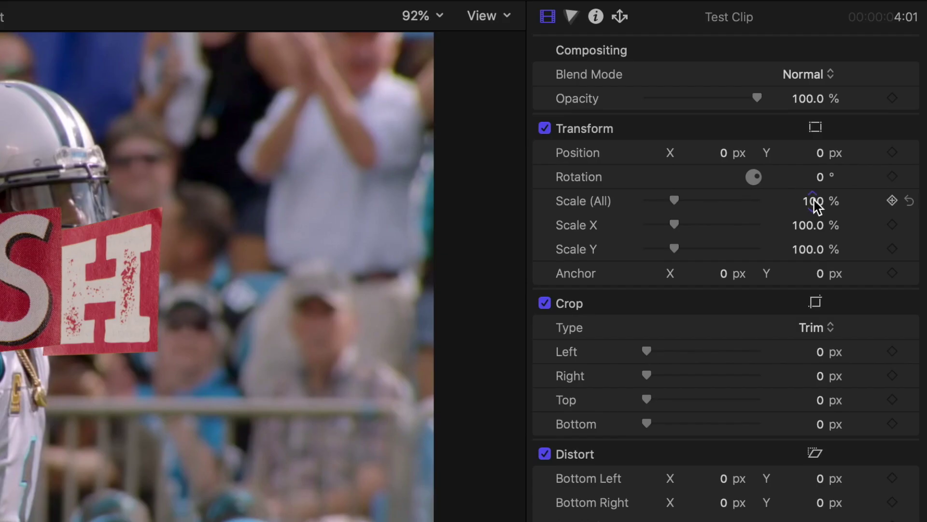
pyautogui.click(816, 201)
pyautogui.write('0')
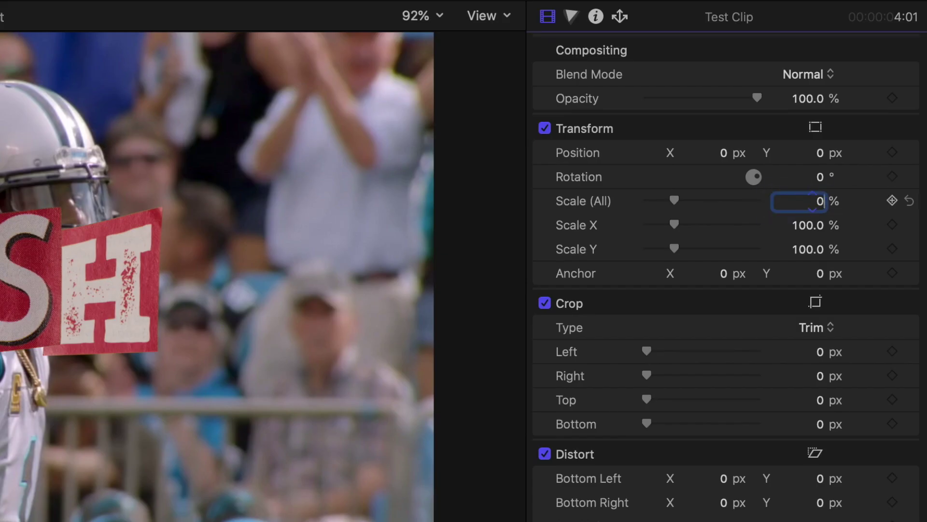
pyautogui.press('Return')
pyautogui.click(892, 200)
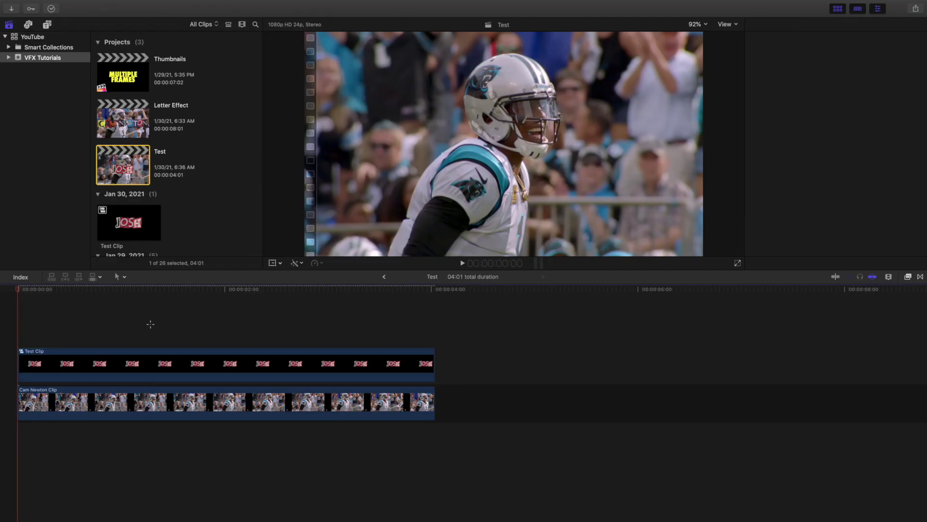
# Step: Set Test Clip's Scale (All) to 100% at the one-second mark to create the ending scale keyframe
pyautogui.click(145, 322)
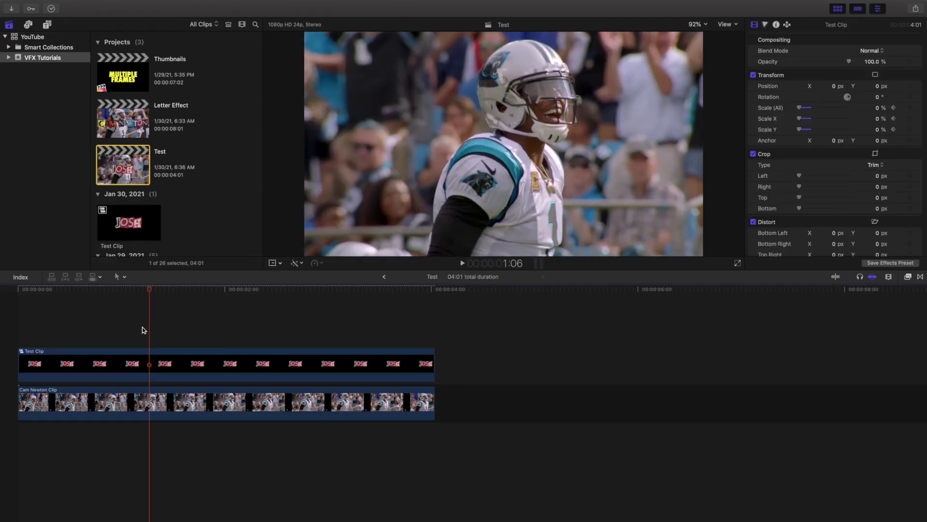
pyautogui.click(126, 330)
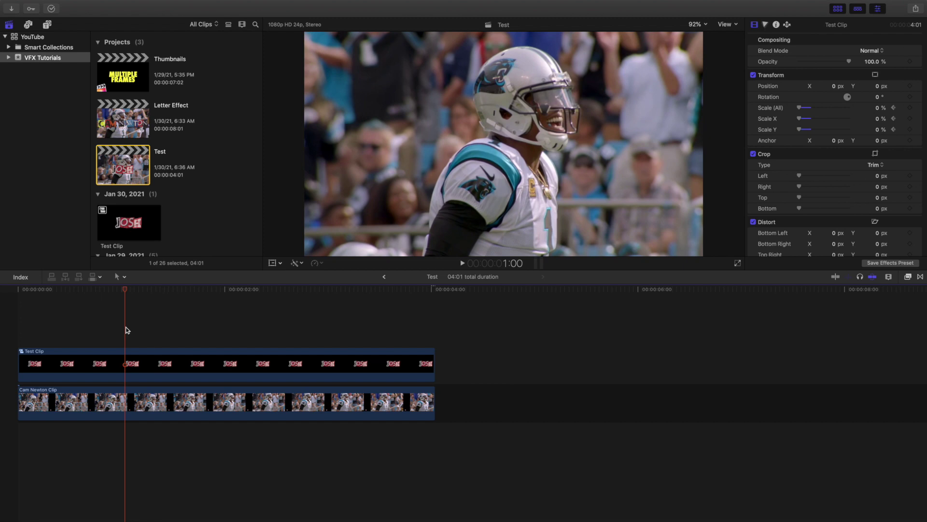
pyautogui.click(118, 352)
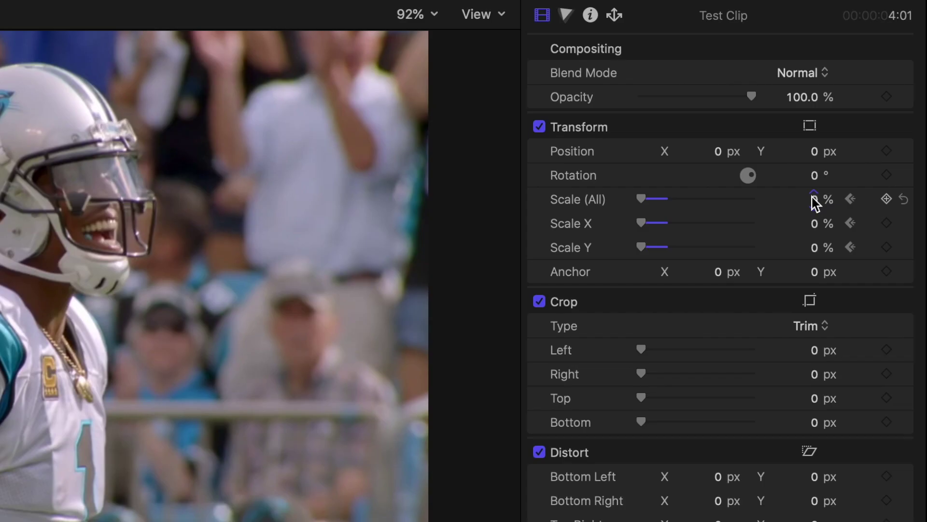
pyautogui.click(875, 108)
pyautogui.write('100')
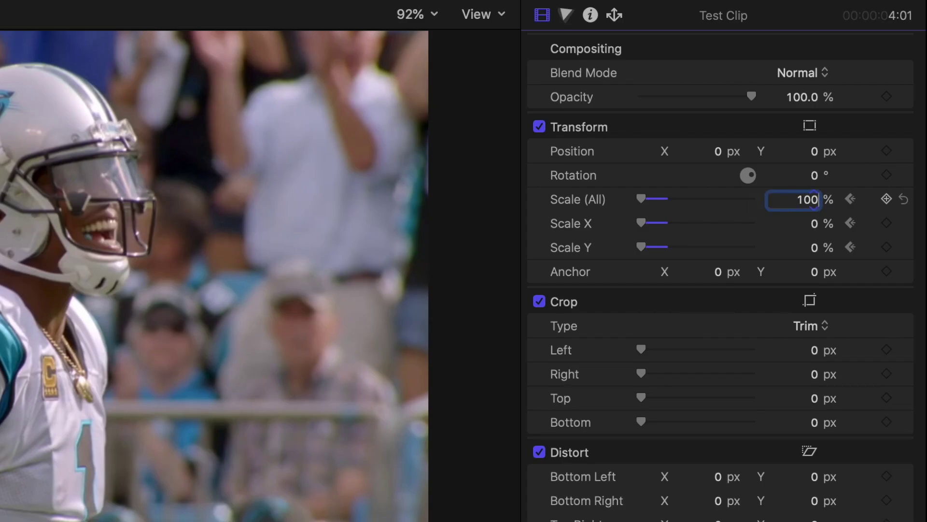
pyautogui.press('Return')
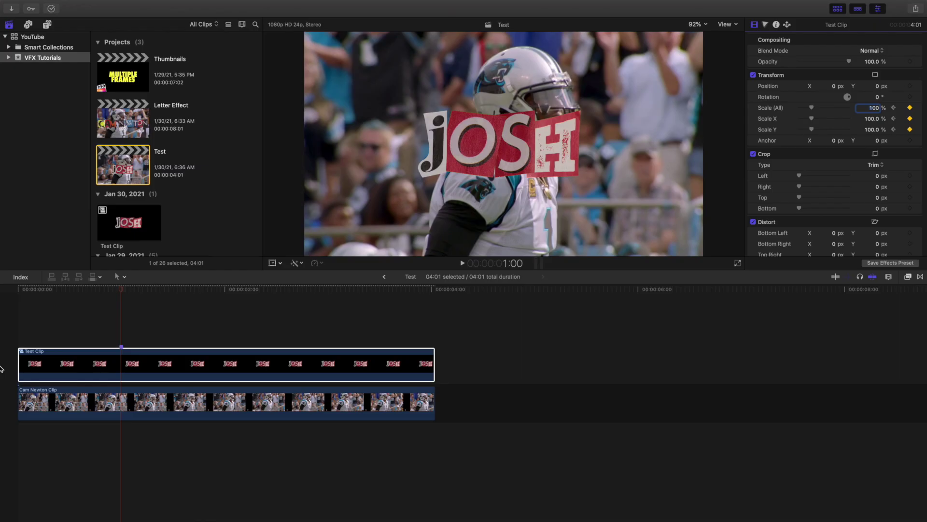
# Step: Play the project repeatedly from the start to review the title's scale-up animation
pyautogui.click(9, 325)
pyautogui.press('space')
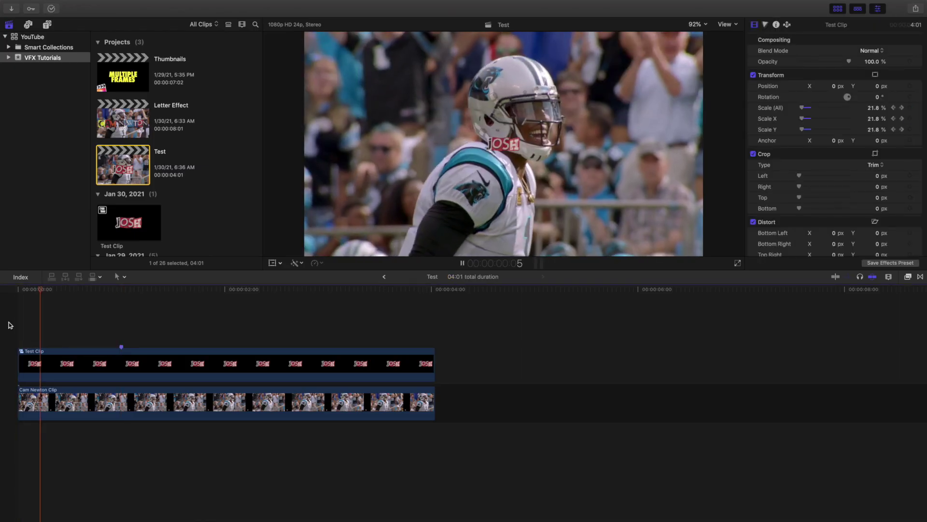
pyautogui.click(9, 325)
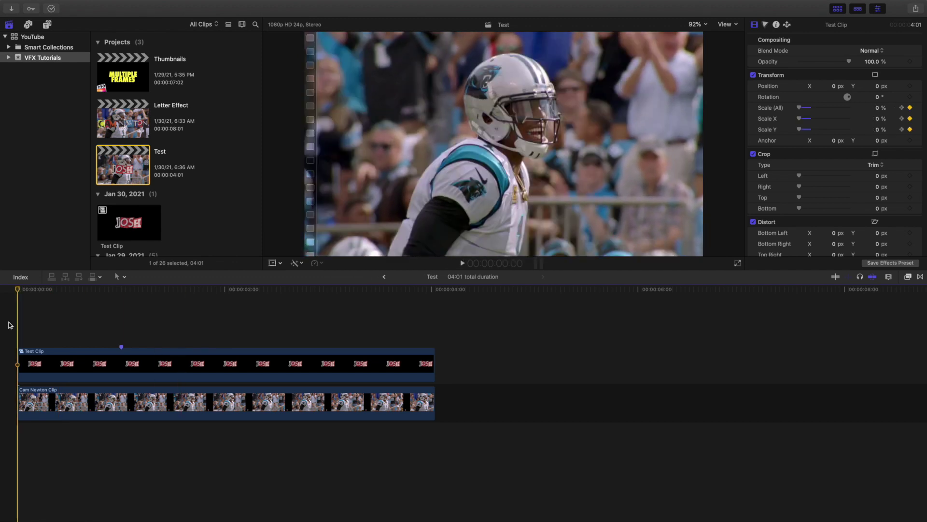
pyautogui.press('space')
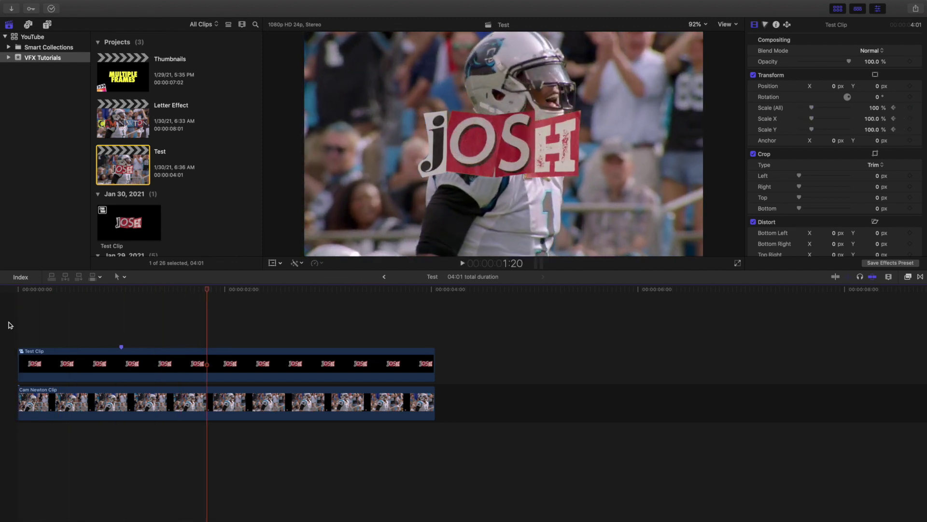
pyautogui.click(9, 325)
pyautogui.press('space')
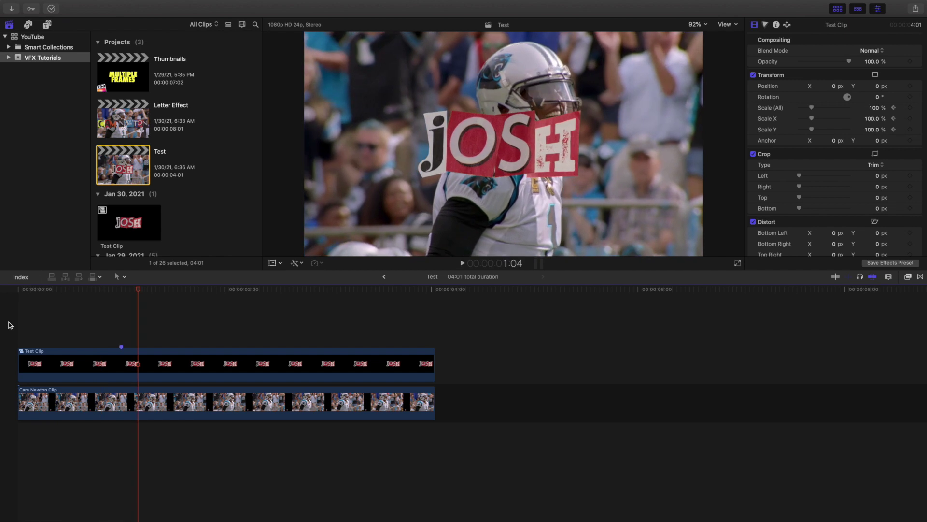
# Step: Remove the scale animation from Test Clip by clearing its ending keyframe and resetting Scale (All) at the start
pyautogui.click(118, 328)
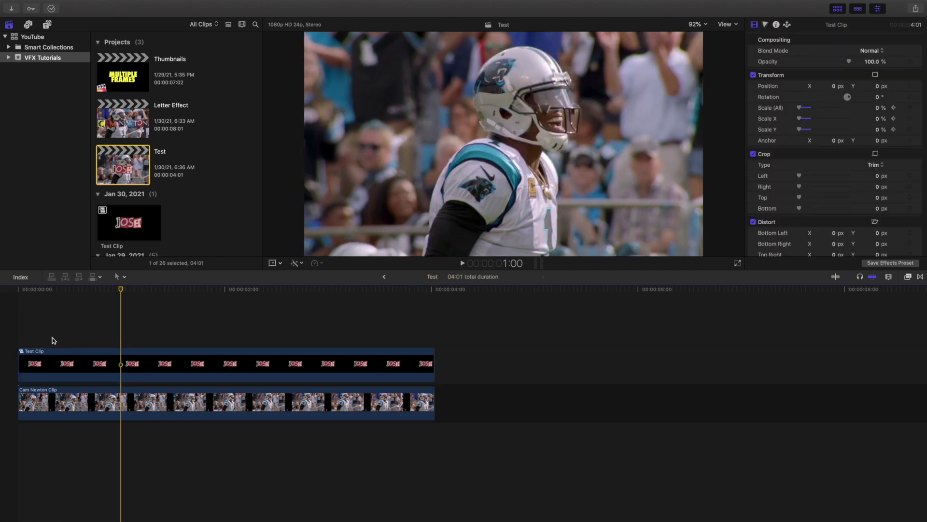
pyautogui.click(17, 338)
pyautogui.click(50, 359)
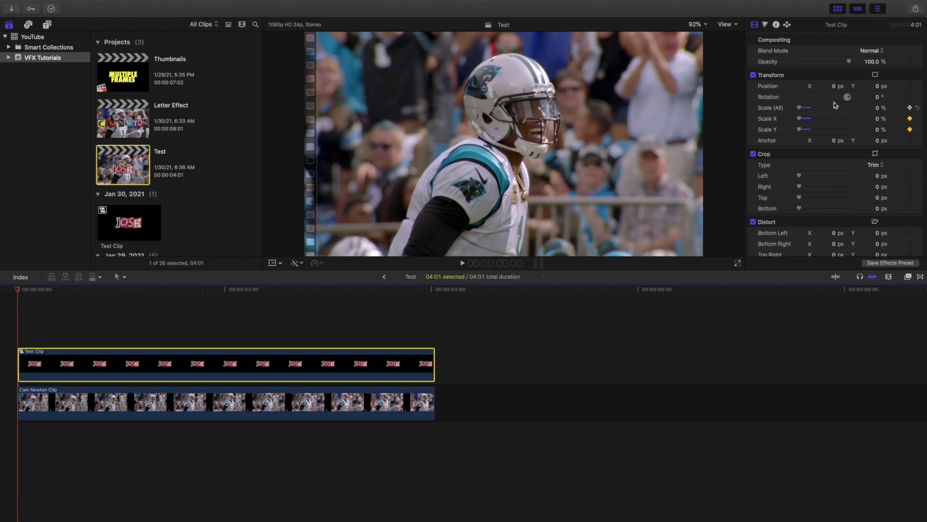
pyautogui.click(919, 109)
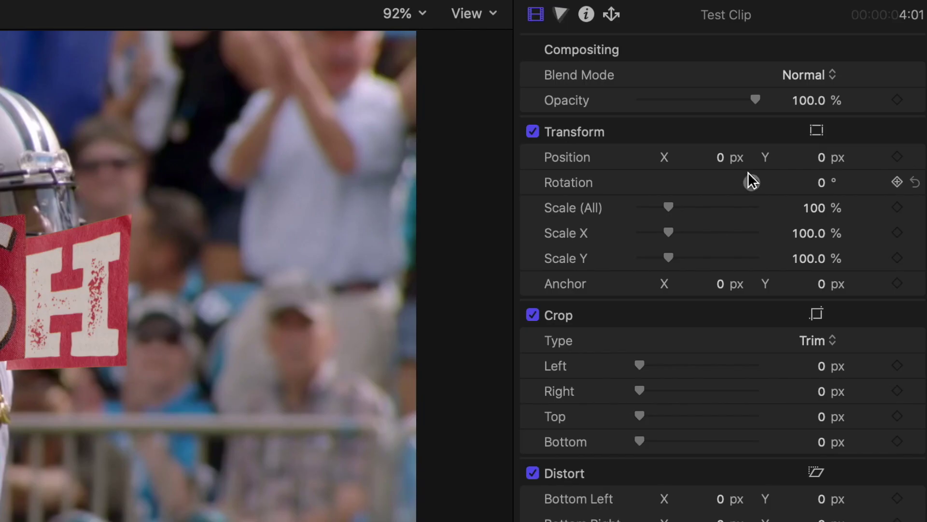
# Step: Add a Rotation keyframe at 0° at the start of Test Clip and mark the clip's one-second point
pyautogui.click(898, 182)
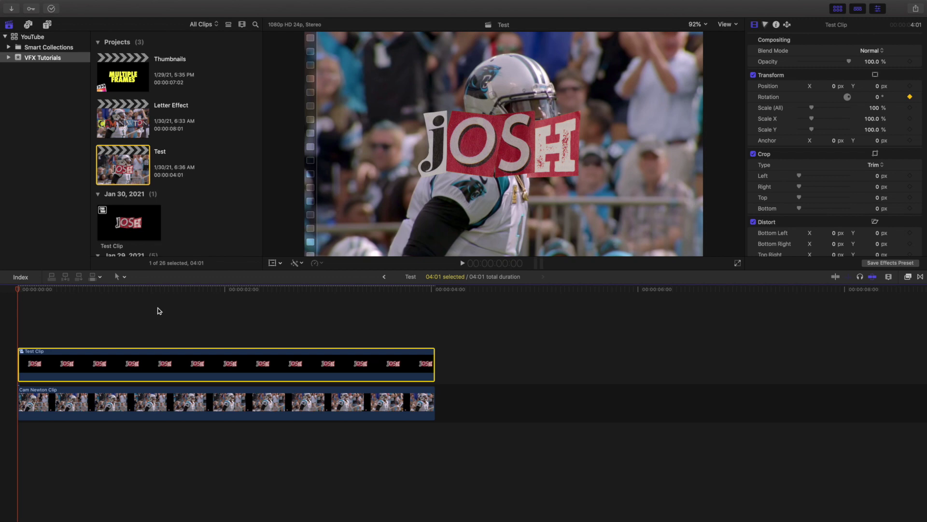
pyautogui.click(158, 311)
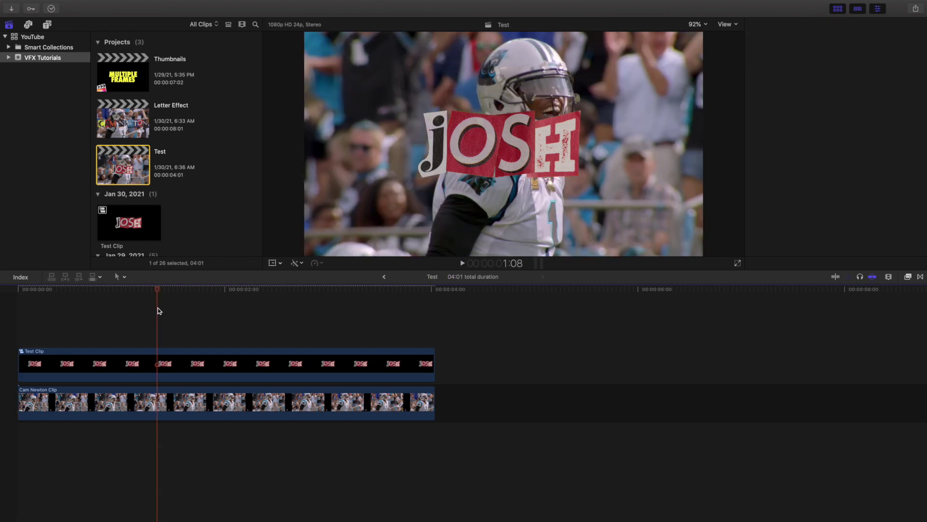
pyautogui.press('Left')
pyautogui.press('Left')
pyautogui.press('Left')
pyautogui.press('Left')
pyautogui.press('Left')
pyautogui.press('Left')
pyautogui.press('Left')
pyautogui.press('Left')
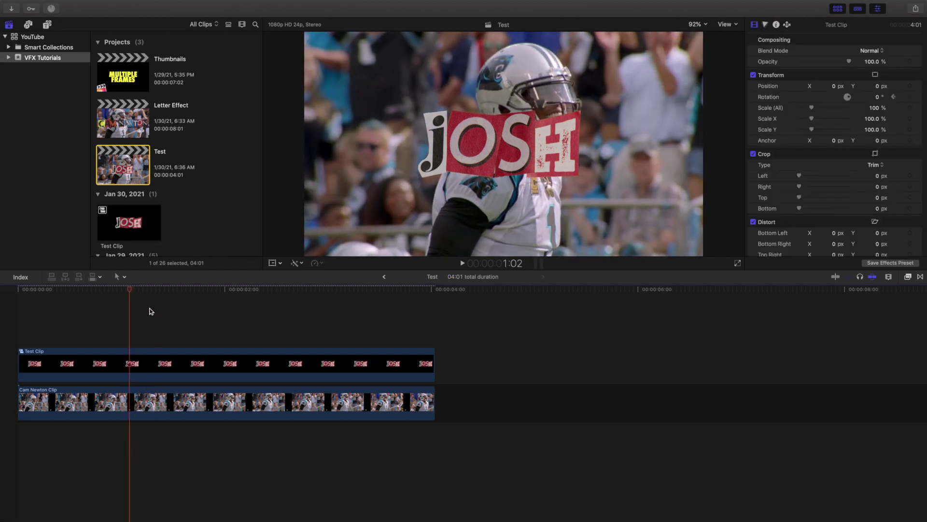
pyautogui.click(135, 351)
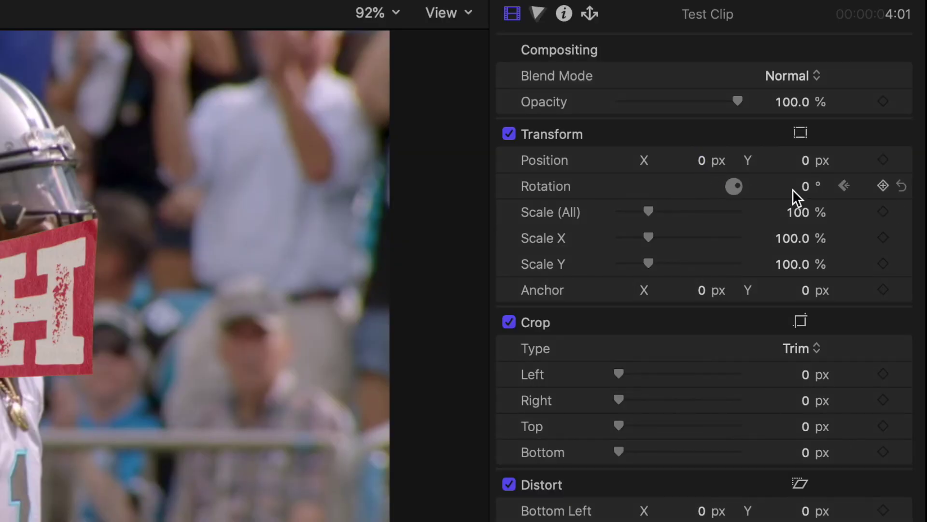
# Step: Set Test Clip's Rotation to 360° at the one-second mark to create the ending rotation keyframe
pyautogui.click(805, 186)
pyautogui.write('360')
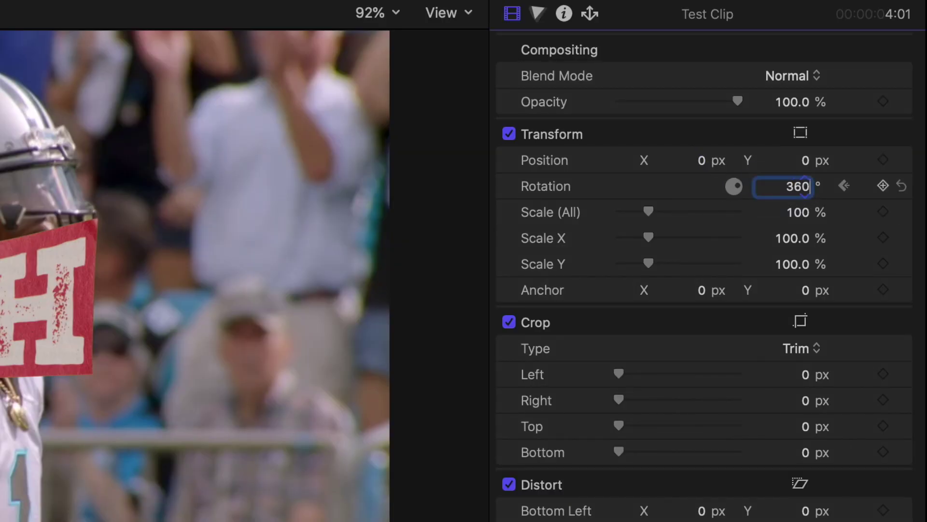
pyautogui.press('Return')
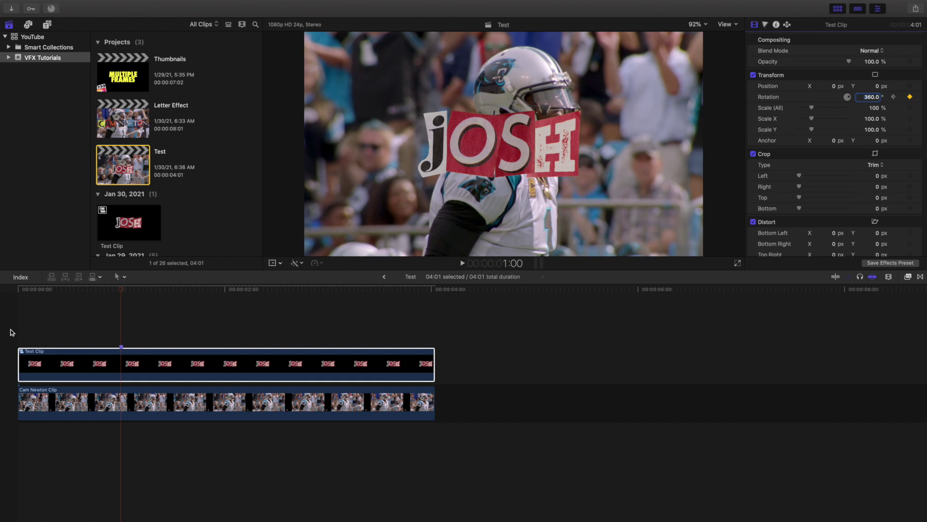
# Step: Play the project repeatedly from the start to review the title's full-turn rotation animation
pyautogui.click(12, 332)
pyautogui.press('space')
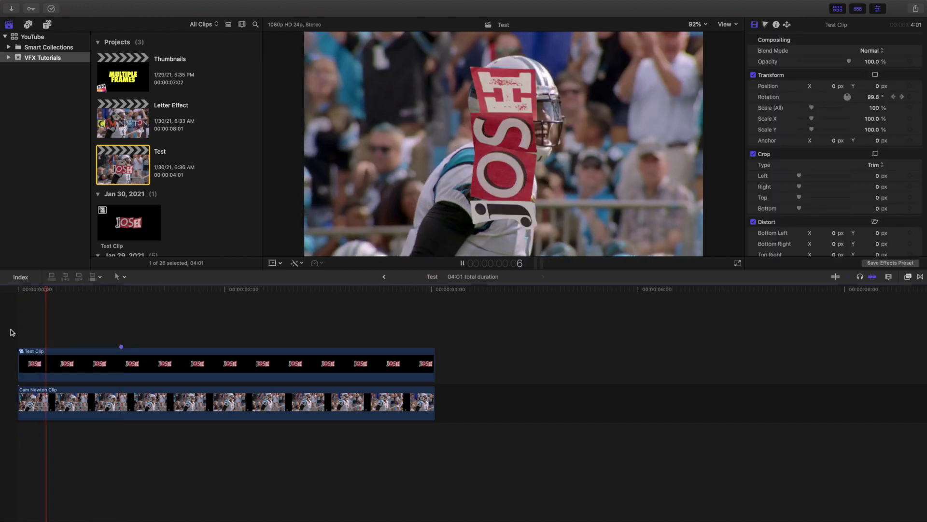
pyautogui.press('space')
pyautogui.press('Home')
pyautogui.press('space')
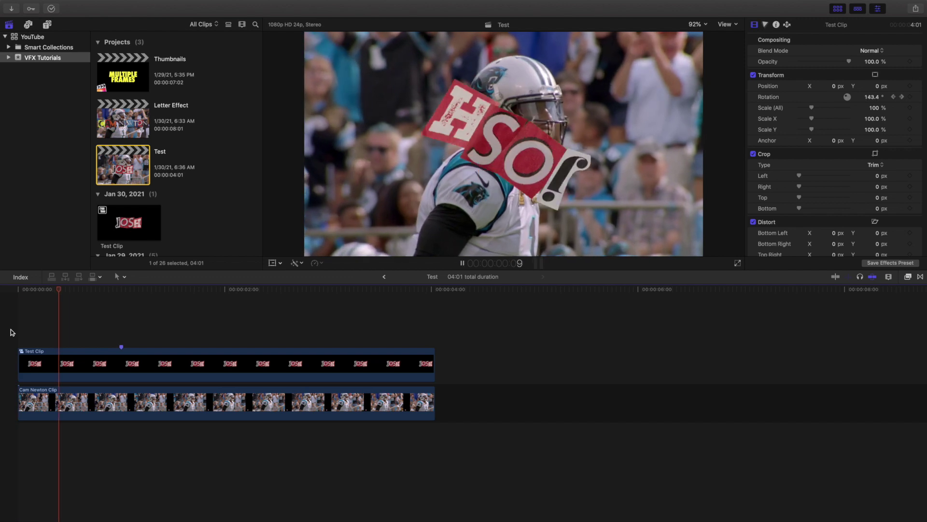
pyautogui.press('Home')
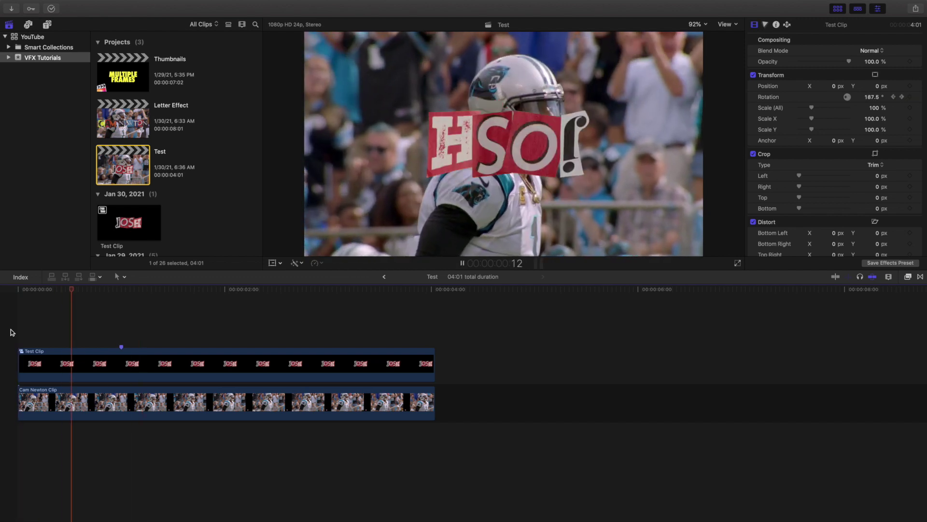
pyautogui.press('space')
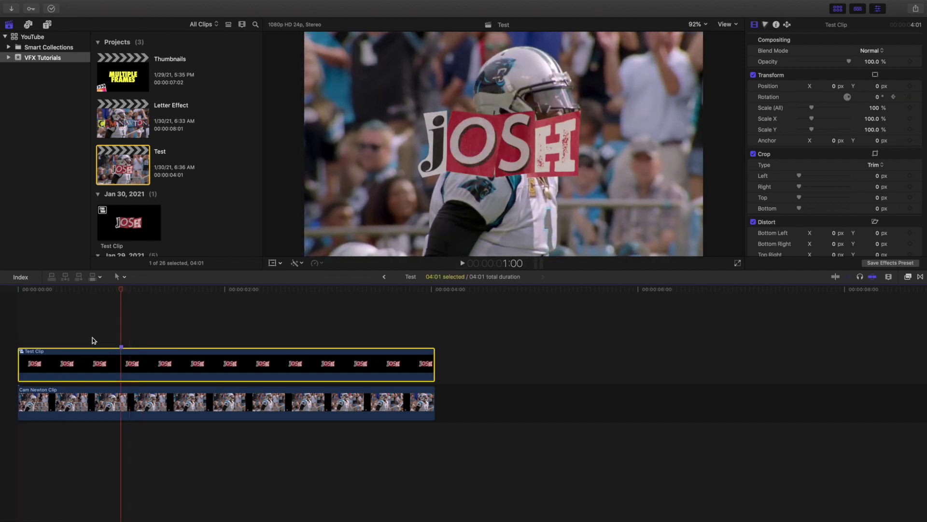
# Step: Remove the rotation keyframes and the one-second marker from Test Clip
pyautogui.press('Home')
pyautogui.click(41, 354)
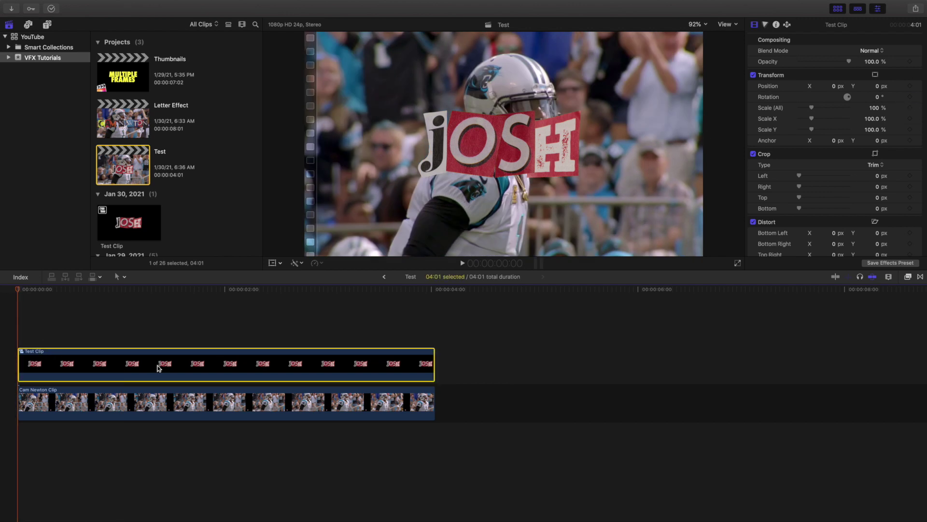
# Step: Open the Test Clip compound clip and add a marker on the O letter clip at 1:03
pyautogui.doubleClick(139, 372)
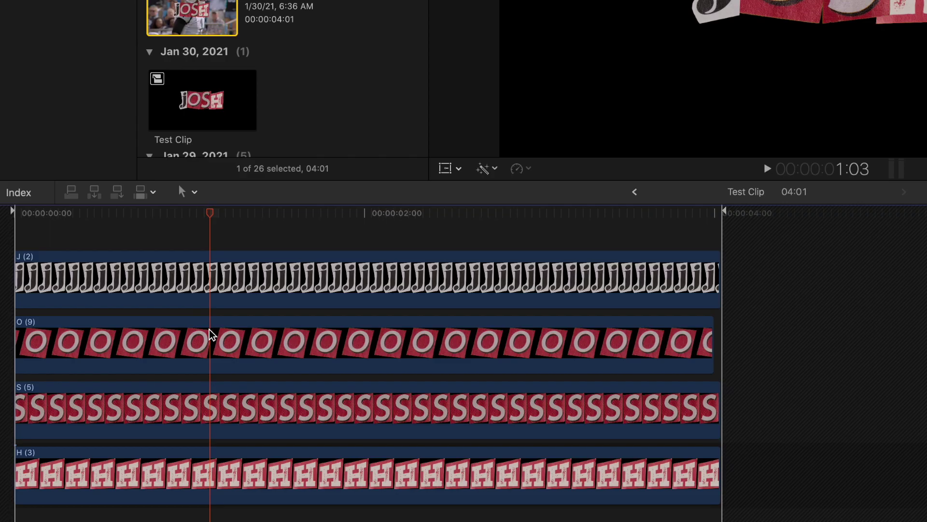
pyautogui.click(133, 360)
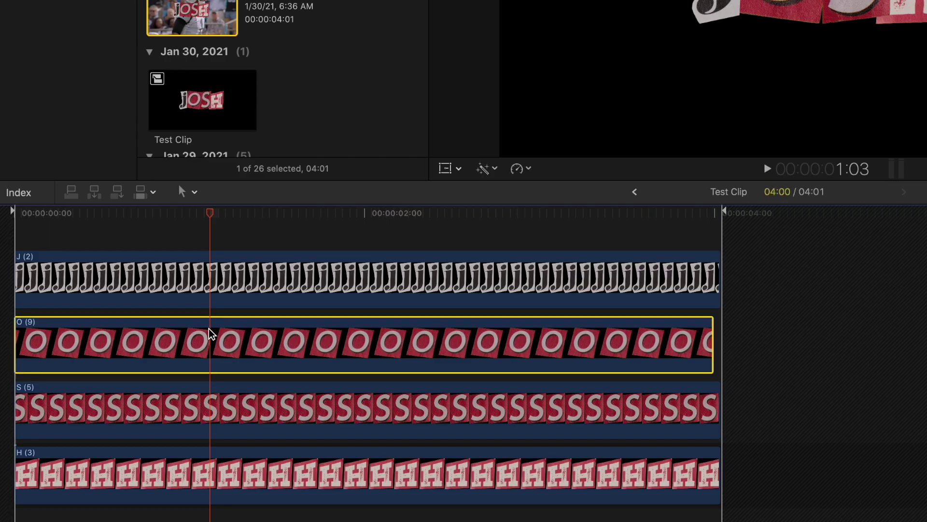
pyautogui.press('m')
pyautogui.press('super+equal')
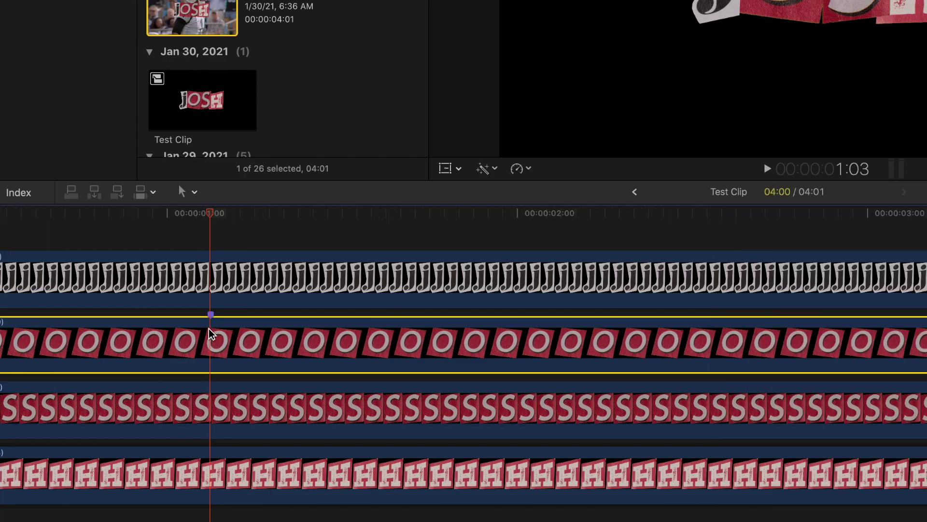
# Step: Add two more markers on the O letter clip at 1:08 and 1:12
pyautogui.press('Right')
pyautogui.press('Right')
pyautogui.press('Right')
pyautogui.press('Right')
pyautogui.press('Right')
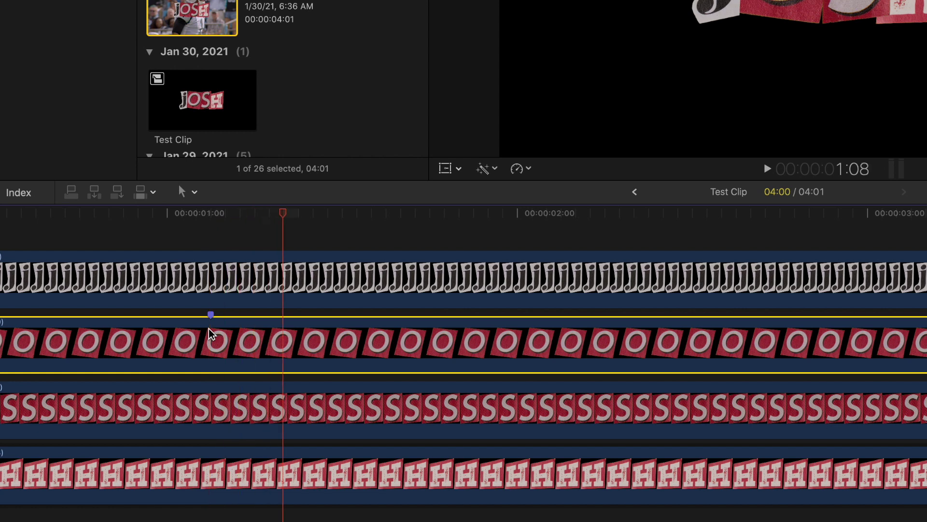
pyautogui.press('Right')
pyautogui.press('Right')
pyautogui.press('Right')
pyautogui.press('Right')
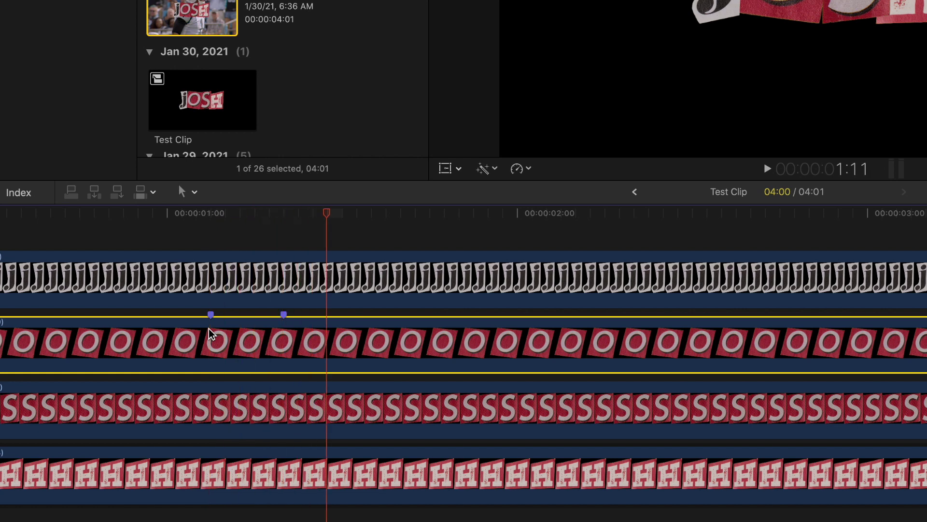
pyautogui.hotkey('alt', 'k')
# Step: Add a Scale (All) keyframe at 30% on the O letter clip at its first marker, 1:03
pyautogui.click(213, 244)
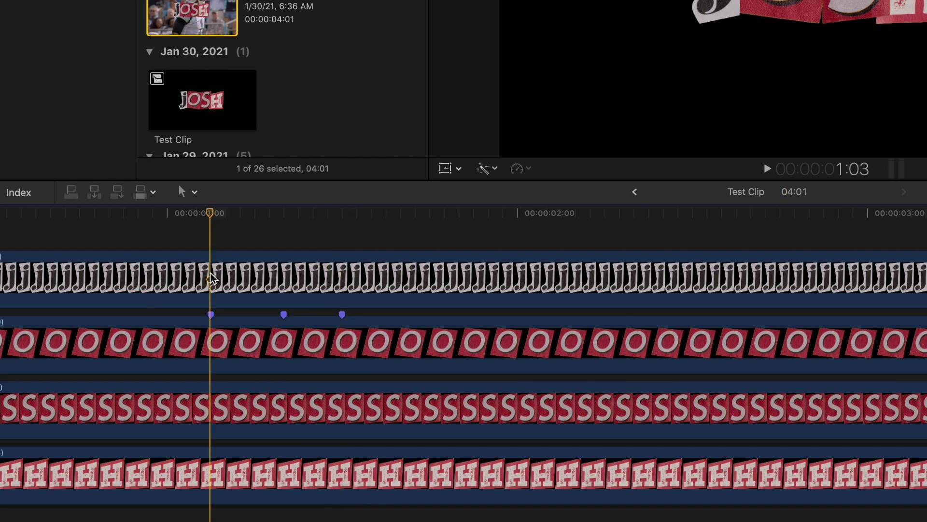
pyautogui.click(213, 337)
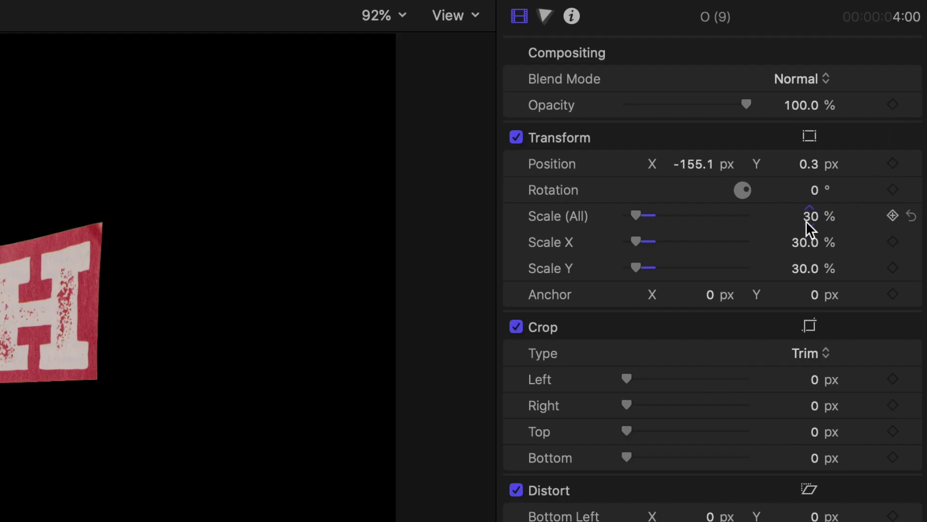
pyautogui.click(893, 216)
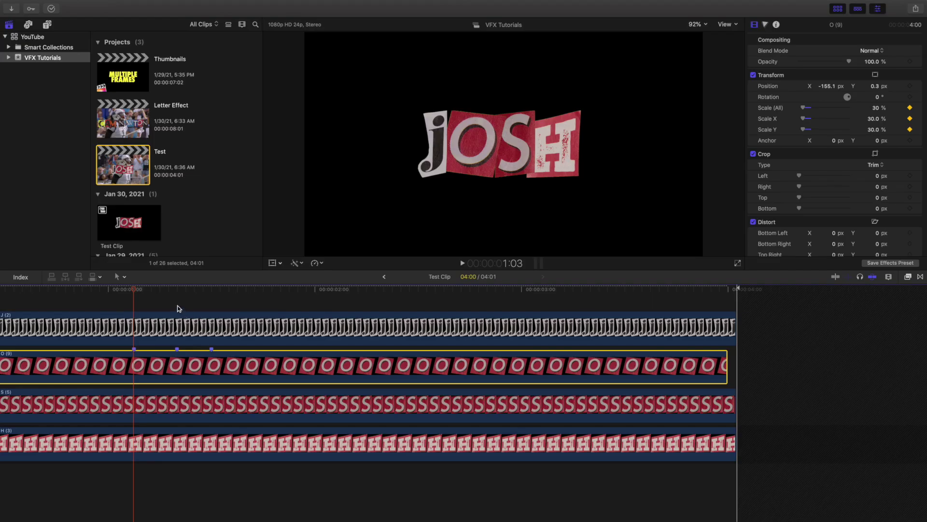
# Step: Set the O letter clip's Scale (All) to 45% at its middle marker, 1:08
pyautogui.click(179, 308)
pyautogui.click(179, 365)
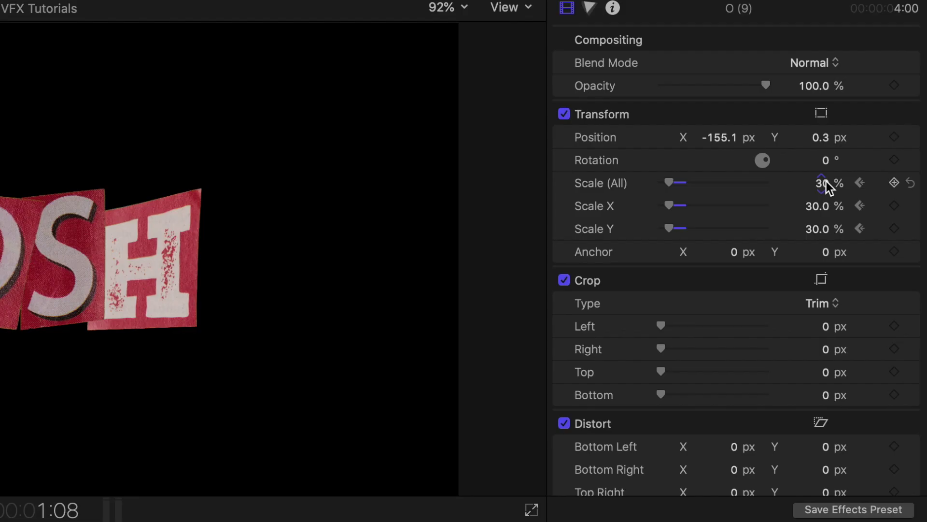
pyautogui.click(826, 182)
pyautogui.write('45')
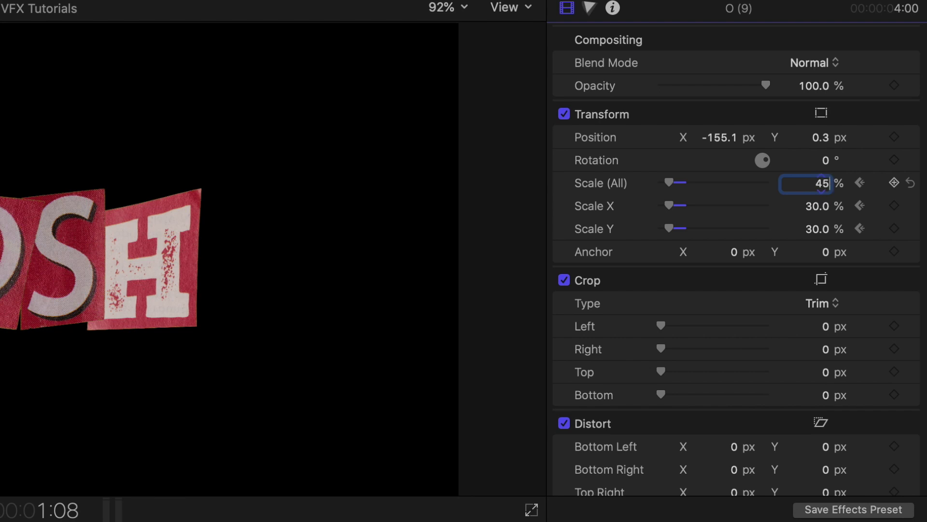
pyautogui.press('Return')
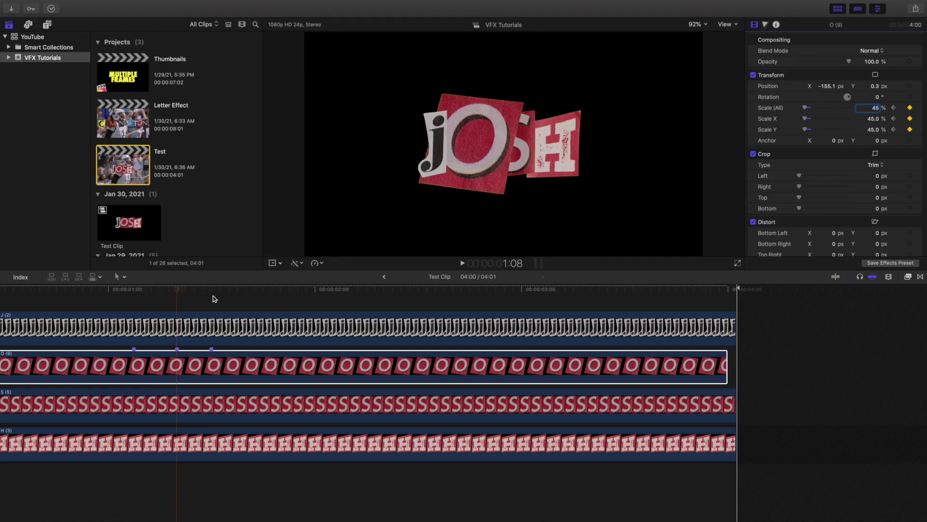
# Step: Set the O letter clip's Scale (All) back to 30% at its last marker, 1:12
pyautogui.click(215, 299)
pyautogui.click(211, 361)
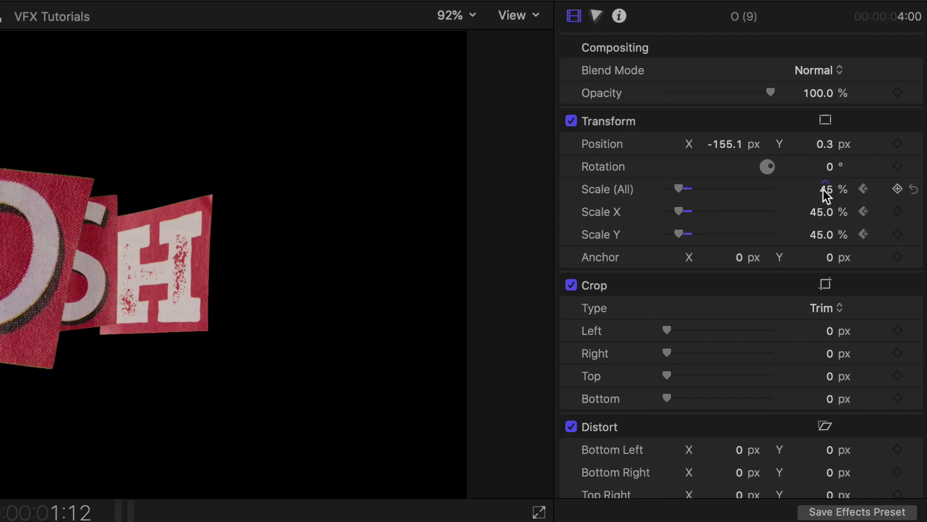
pyautogui.click(824, 189)
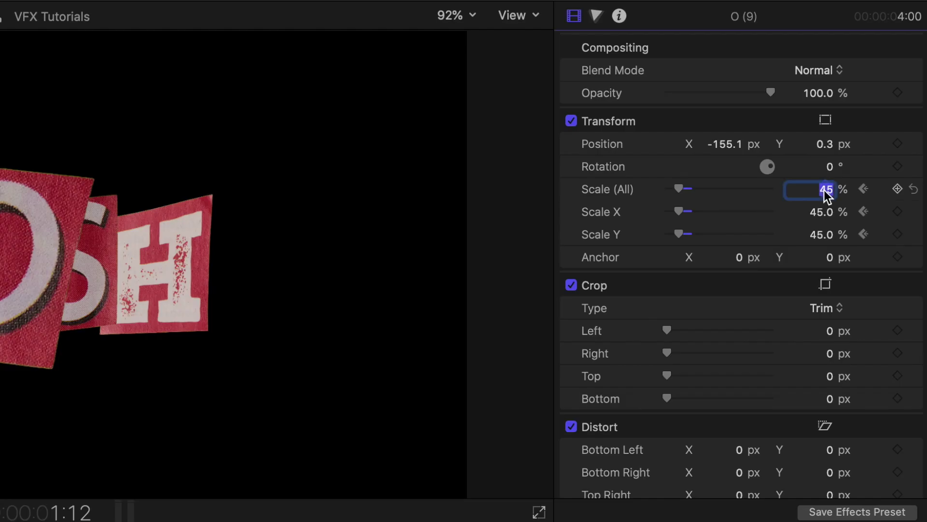
pyautogui.press('Return')
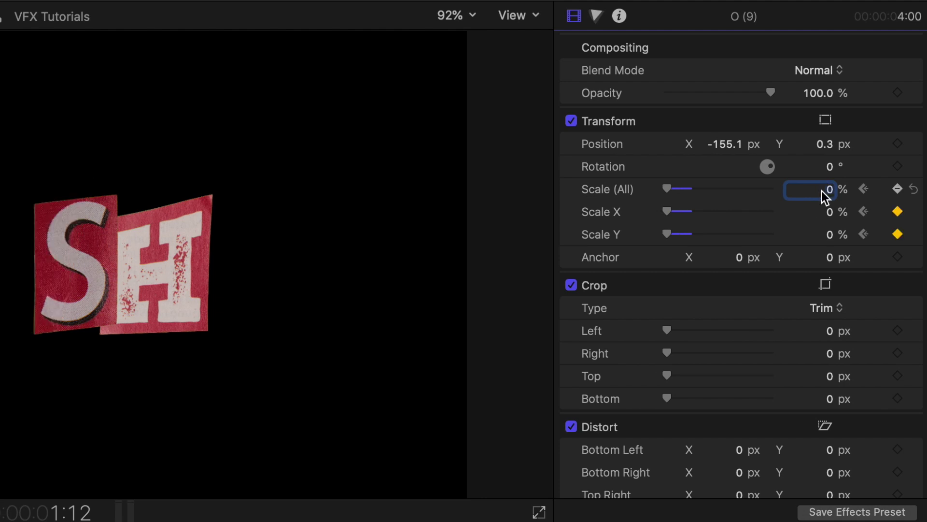
pyautogui.write('30')
pyautogui.press('Return')
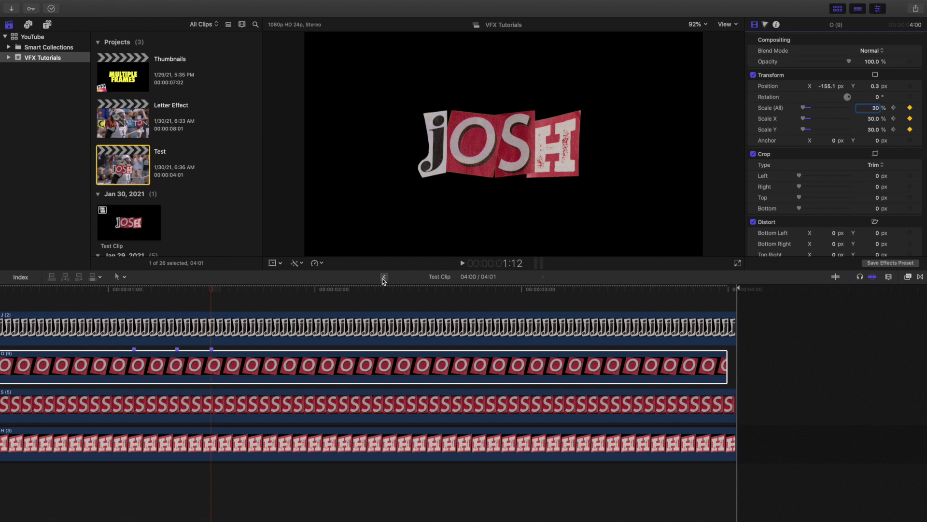
# Step: Return to the Test project and play it from the start to review the O letter's scale pulse
pyautogui.click(384, 278)
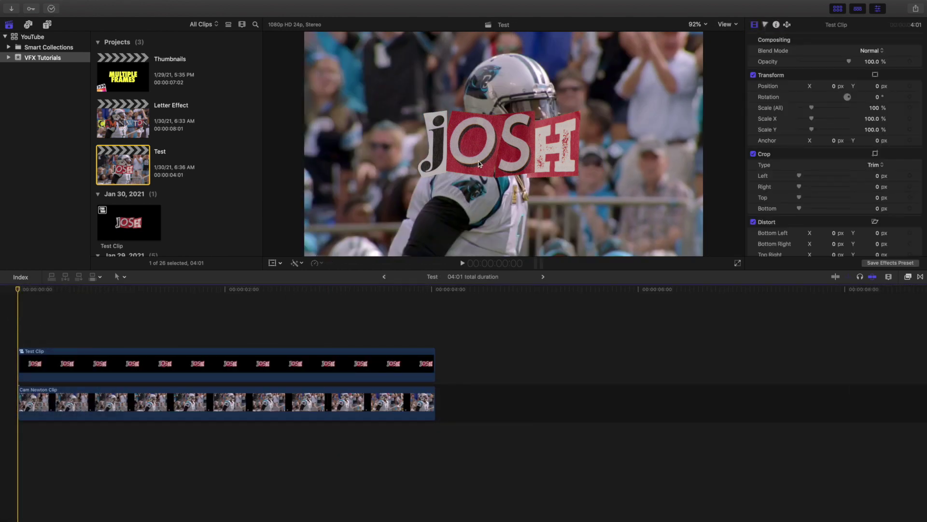
pyautogui.press('space')
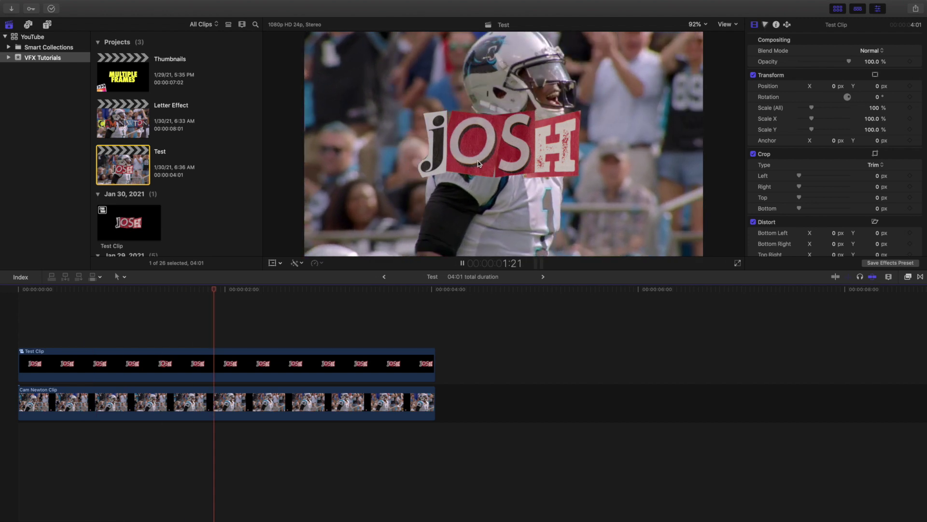
pyautogui.press('space')
pyautogui.press('Home')
pyautogui.press('space')
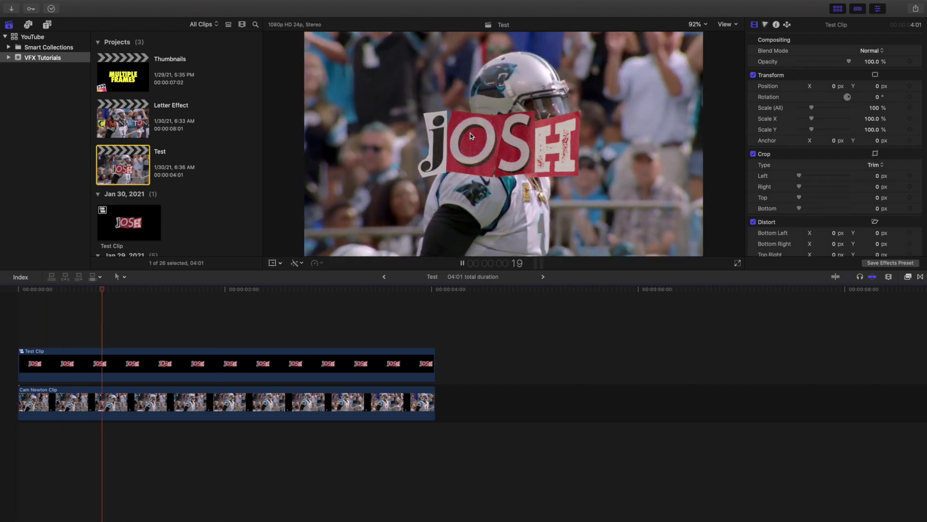
pyautogui.press('space')
# Step: Reopen the Test Clip compound clip and clear the three markers from the O letter clip
pyautogui.doubleClick(155, 364)
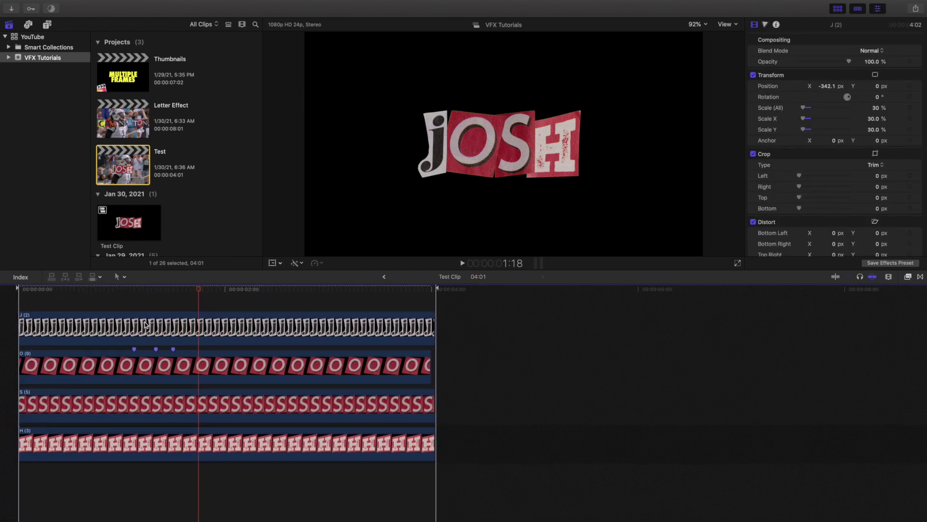
pyautogui.press('cmd+Down')
pyautogui.hotkey('alt', ';')
pyautogui.hotkey('alt', ';')
pyautogui.hotkey('alt', ';')
# Step: Add three markers to the J letter clip at 1:03, 1:08 and 1:13
pyautogui.click(144, 325)
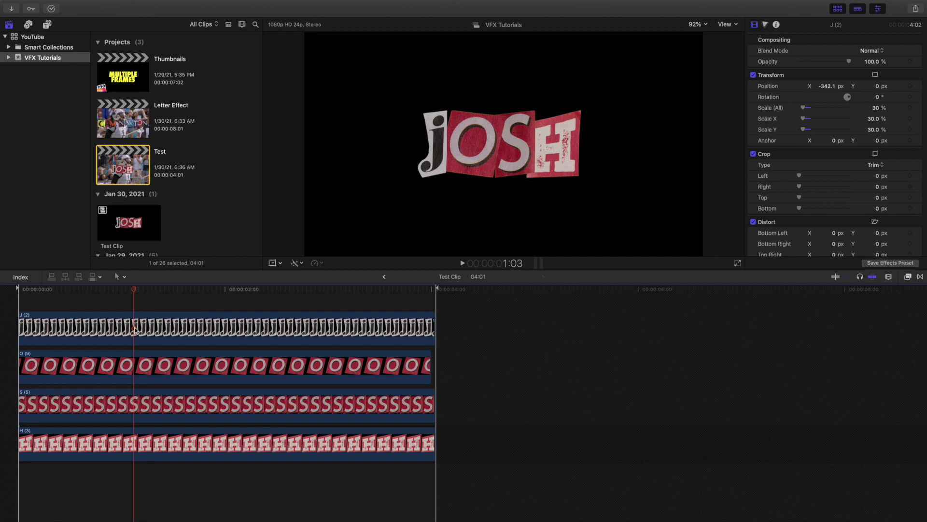
pyautogui.click(136, 330)
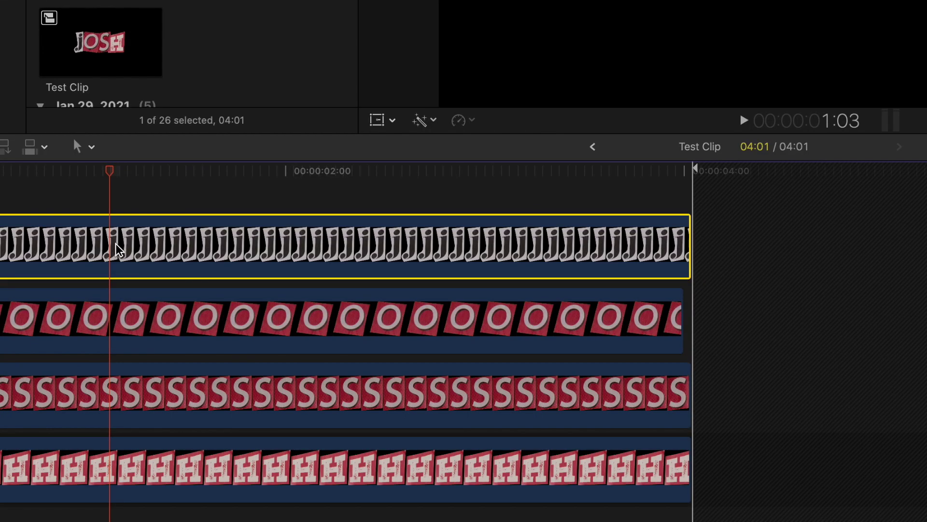
pyautogui.press('m')
pyautogui.press('Right')
pyautogui.press('Right')
pyautogui.press('Right')
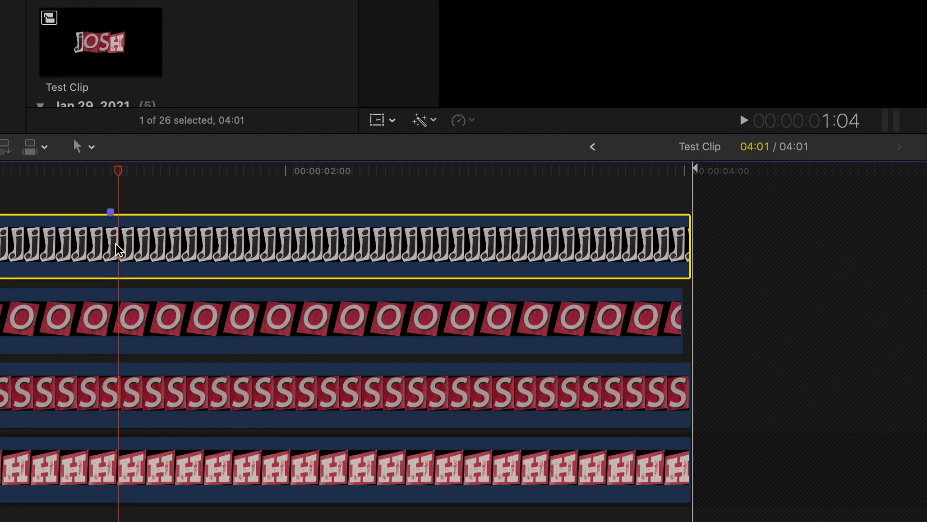
pyautogui.press('Right')
pyautogui.press('Right')
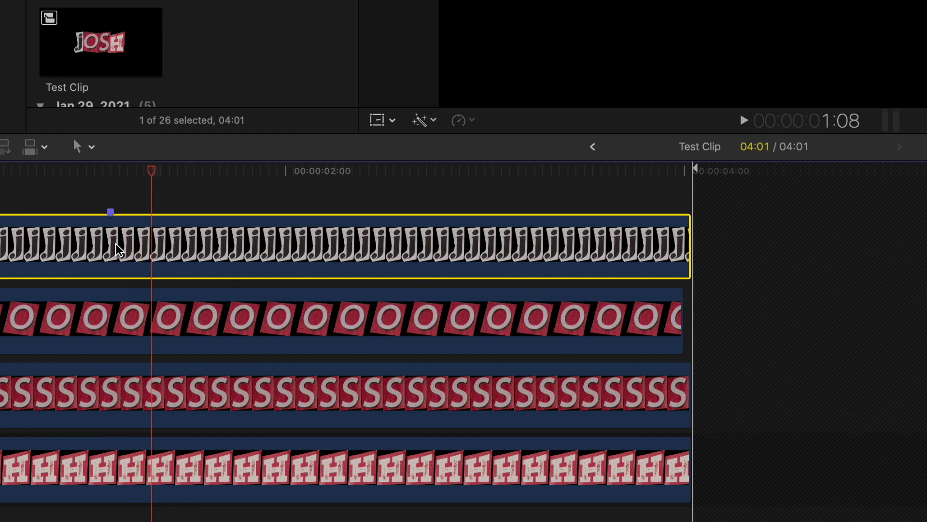
pyautogui.press('m')
pyautogui.press('Right')
pyautogui.press('Right')
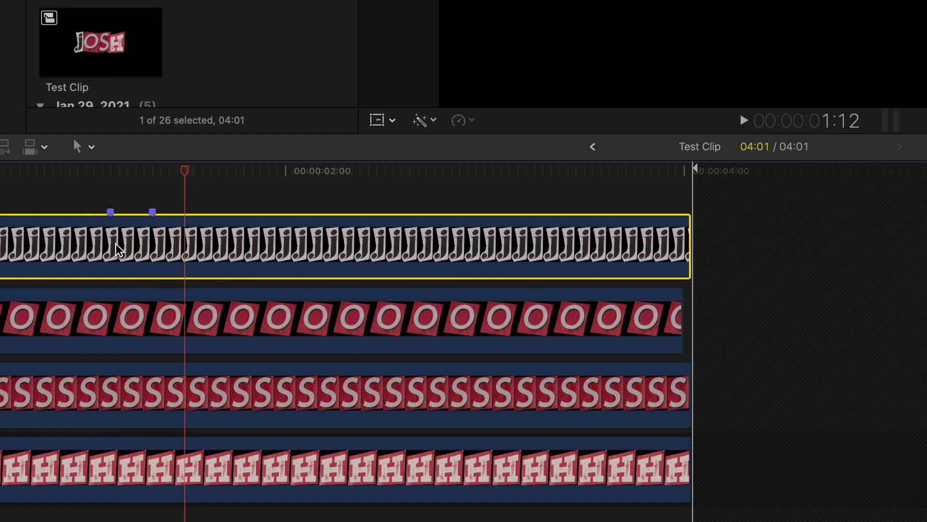
pyautogui.press('Right')
pyautogui.press('m')
# Step: Add a Rotation keyframe at 0° to the J letter clip at its first marker, 1:03
pyautogui.click(112, 195)
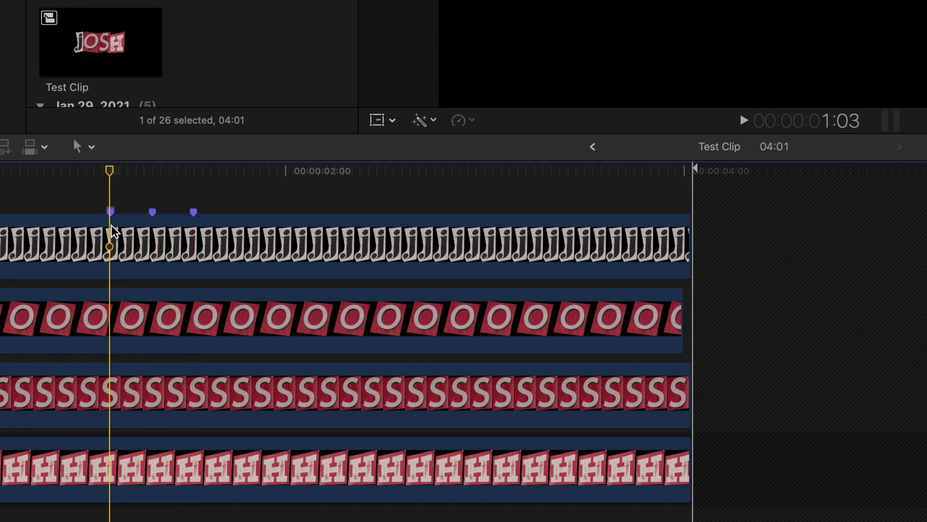
pyautogui.click(111, 234)
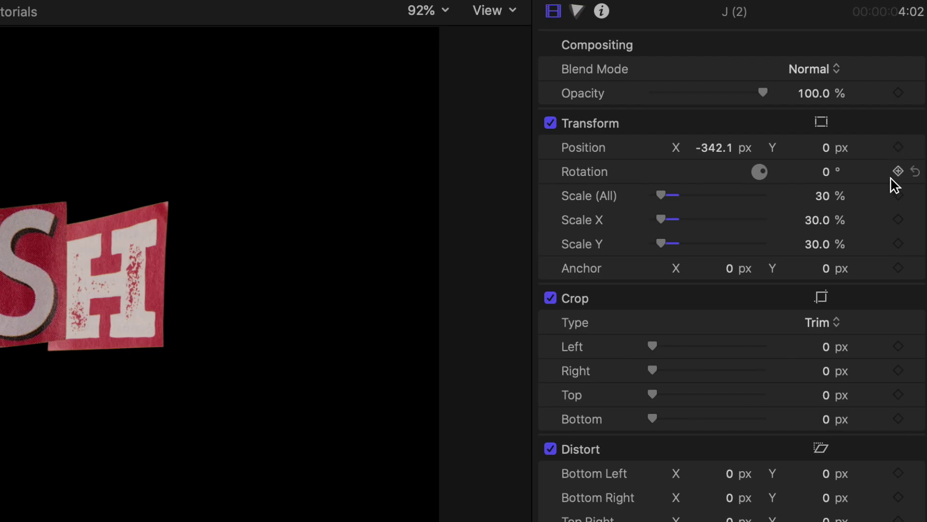
pyautogui.click(898, 171)
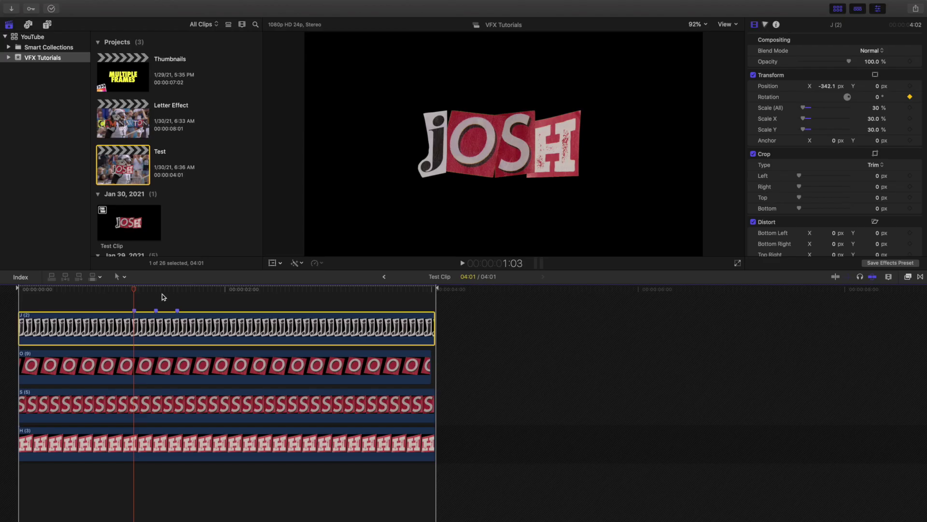
# Step: Set the J letter clip's Rotation to -360° at its middle marker, 1:08
pyautogui.press('Right')
pyautogui.press('Right')
pyautogui.press('Right')
pyautogui.press('Right')
pyautogui.press('Right')
pyautogui.press('m')
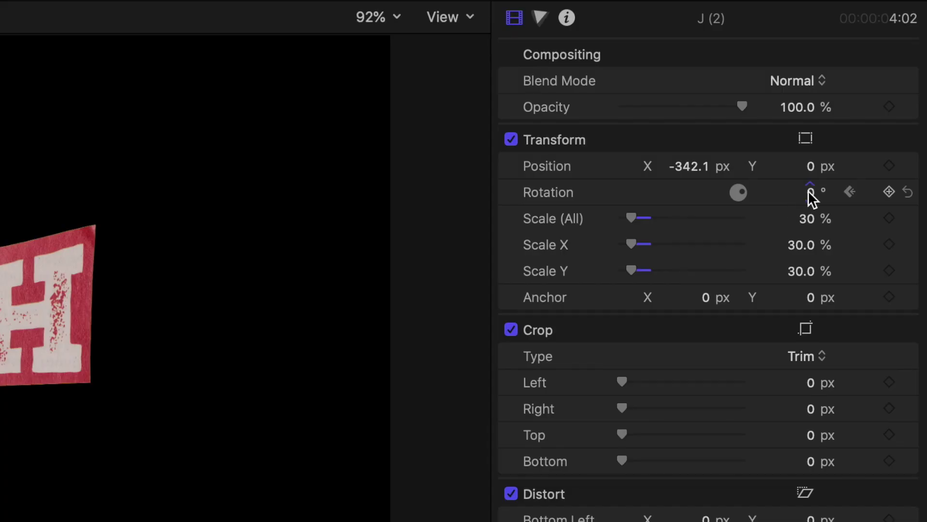
pyautogui.click(878, 99)
pyautogui.write('-360')
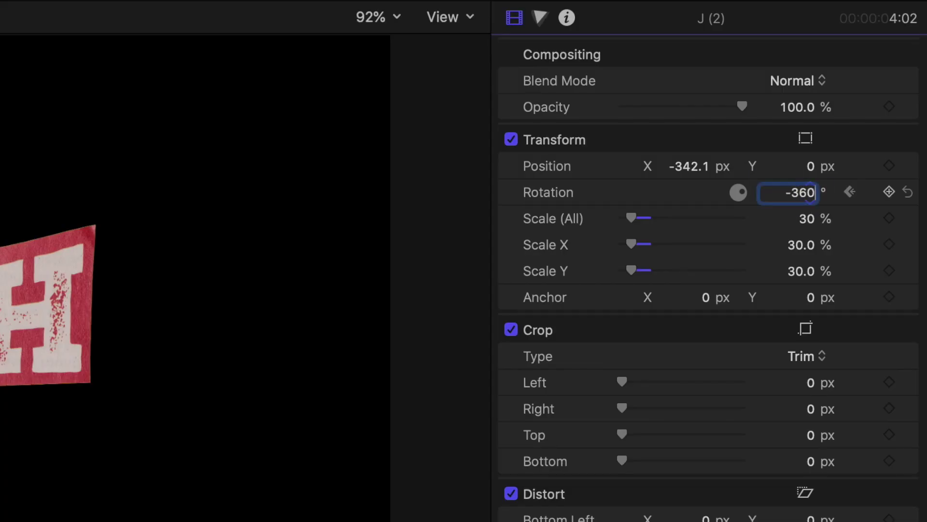
pyautogui.press('Return')
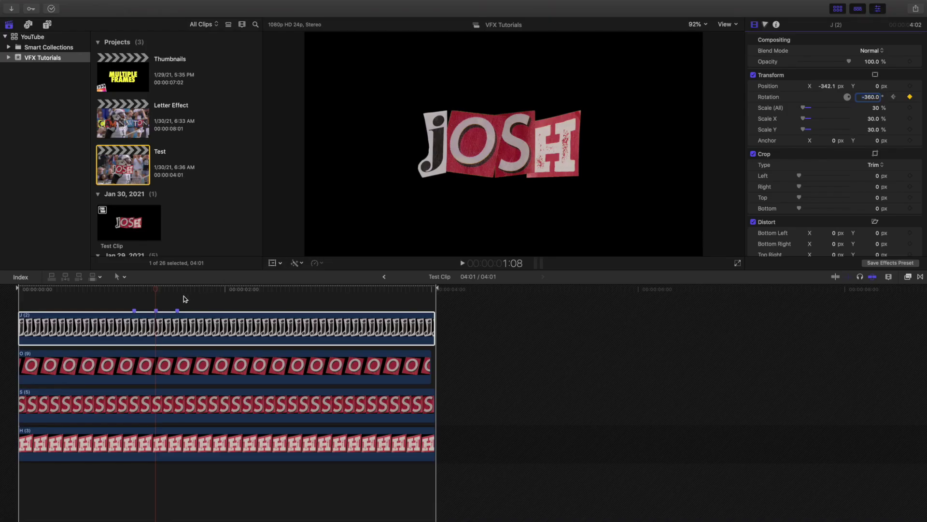
# Step: Set the J letter clip's Rotation back to 0° at its last marker, 1:13
pyautogui.click(177, 299)
pyautogui.click(177, 328)
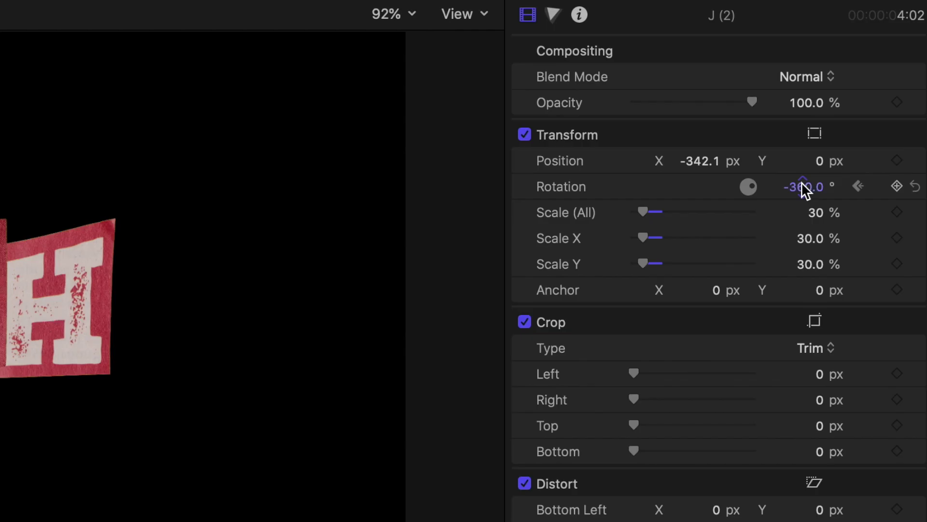
pyautogui.click(860, 97)
pyautogui.write('0')
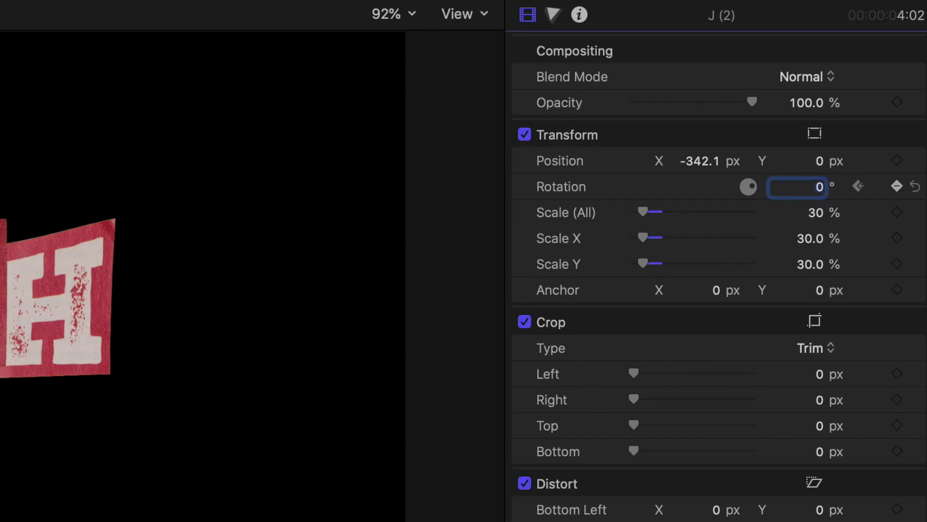
pyautogui.press('Return')
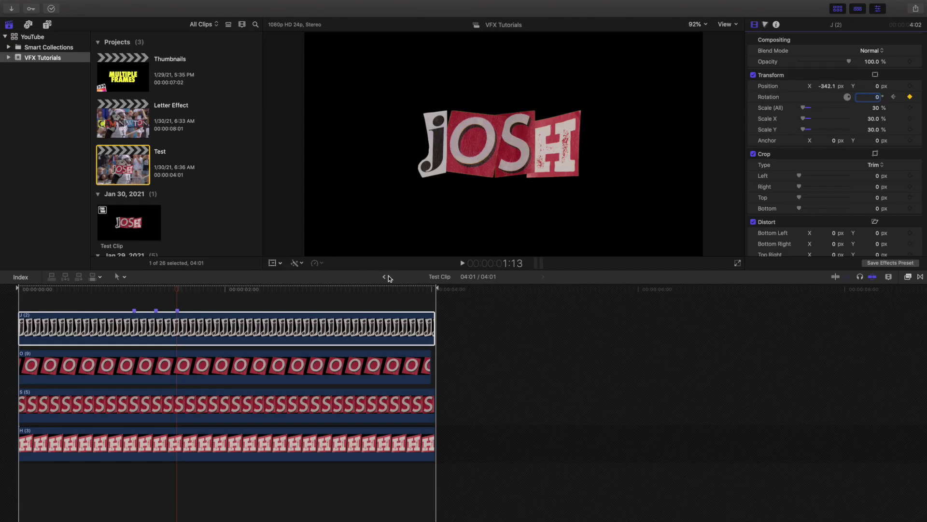
# Step: Return to the Test project and play it repeatedly from the start to review the J letter's spin
pyautogui.click(385, 277)
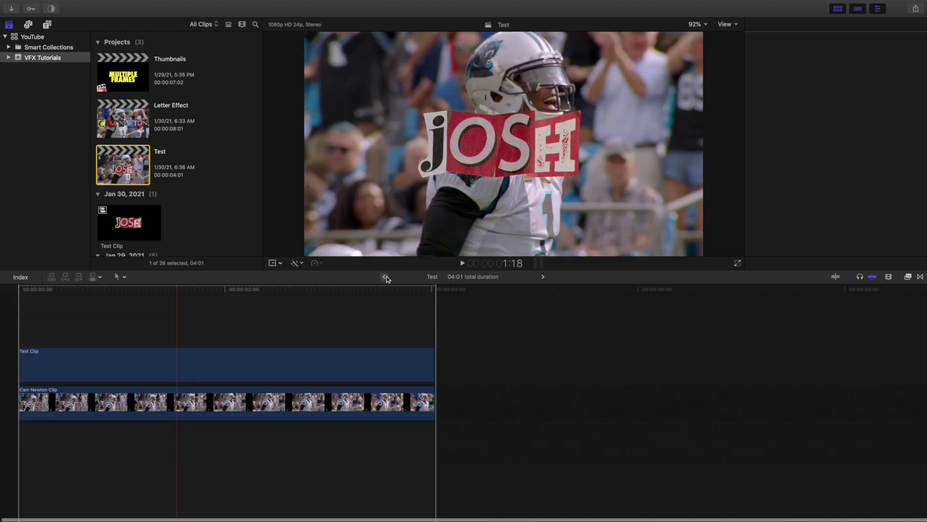
pyautogui.click(18, 332)
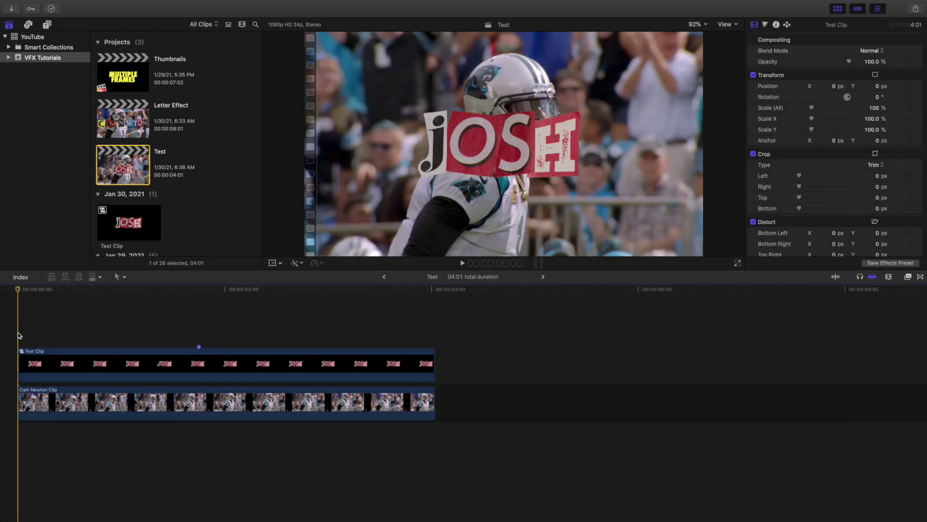
pyautogui.press('space')
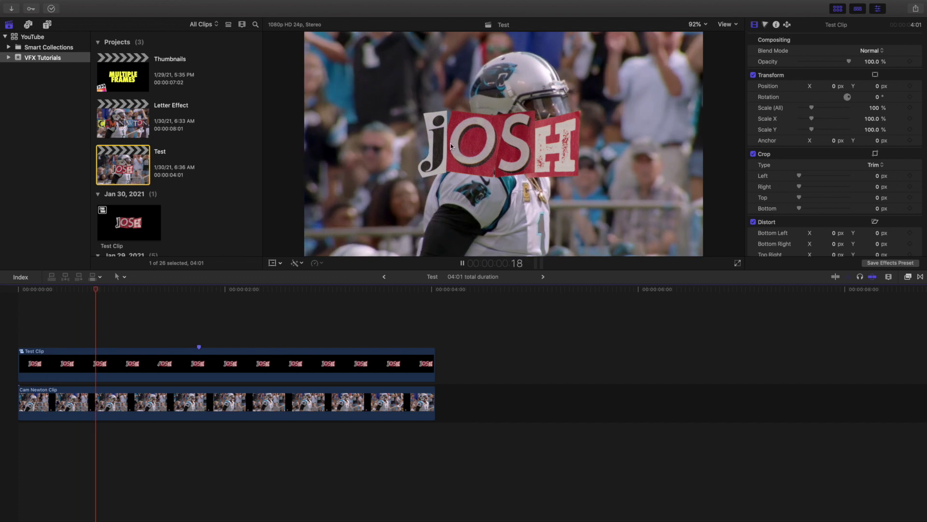
pyautogui.press('space')
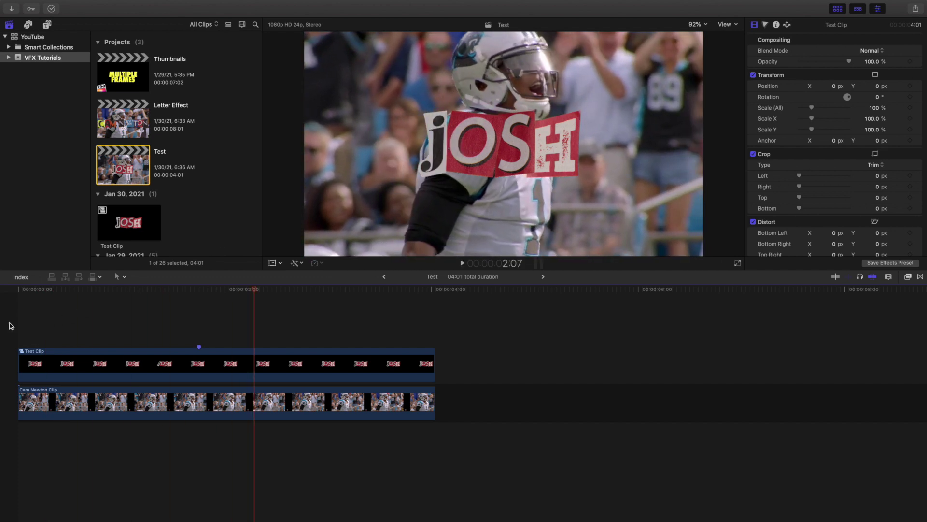
pyautogui.click(9, 326)
pyautogui.press('space')
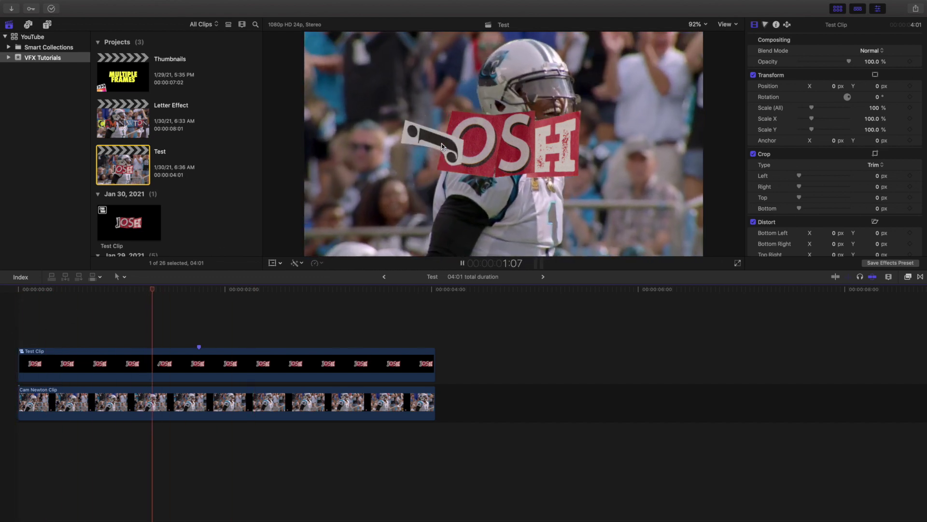
pyautogui.press('space')
pyautogui.click(12, 338)
pyautogui.press('space')
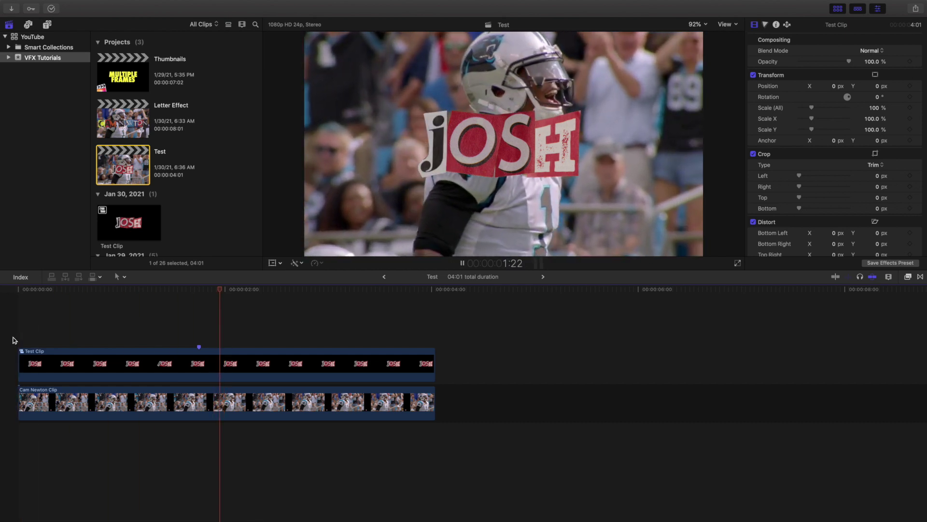
pyautogui.press('space')
pyautogui.click(13, 340)
# Step: Clear the marker from Test Clip in the Test project and the three markers from the J letter clip inside it
pyautogui.doubleClick(103, 365)
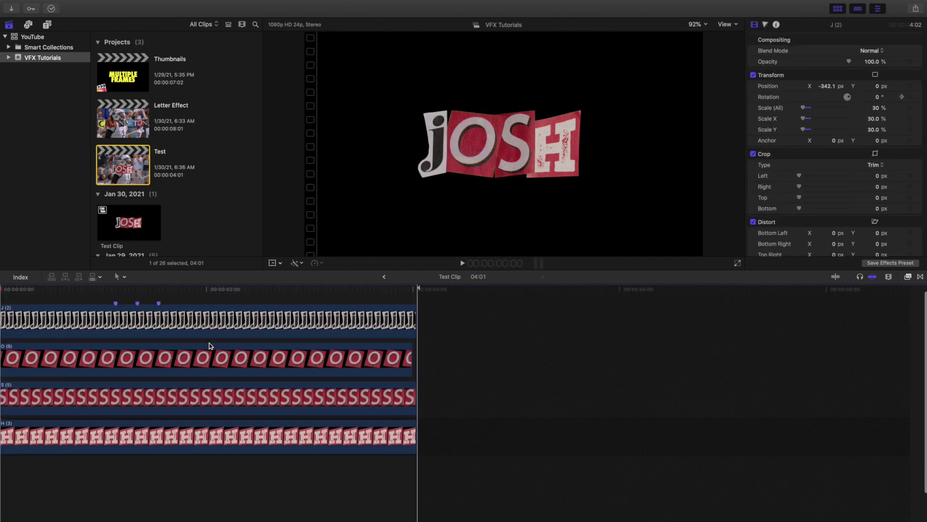
pyautogui.press('super+bracketleft')
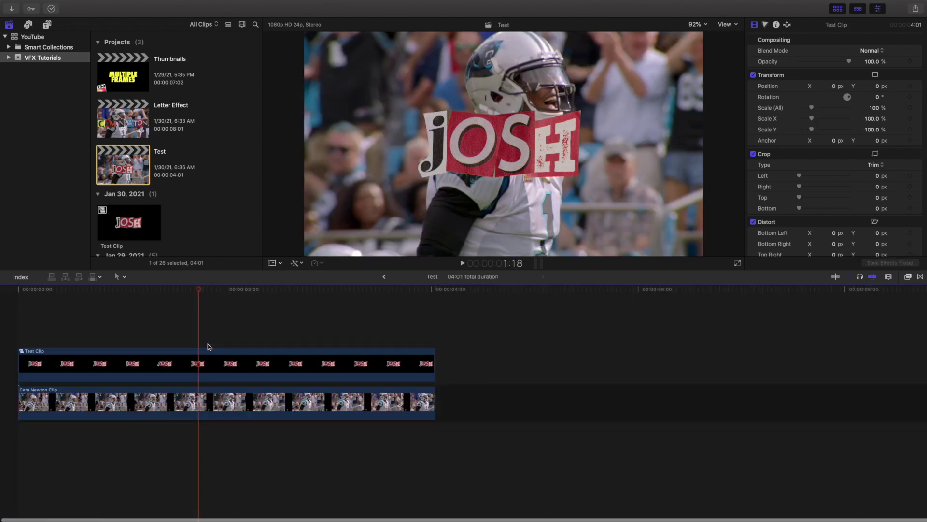
pyautogui.doubleClick(192, 367)
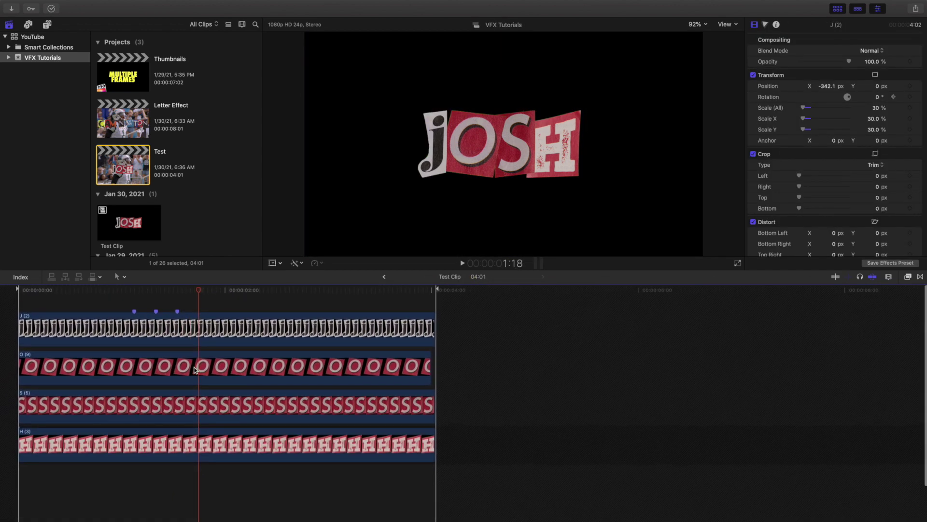
pyautogui.hotkey('alt', ';')
pyautogui.hotkey('alt', ';')
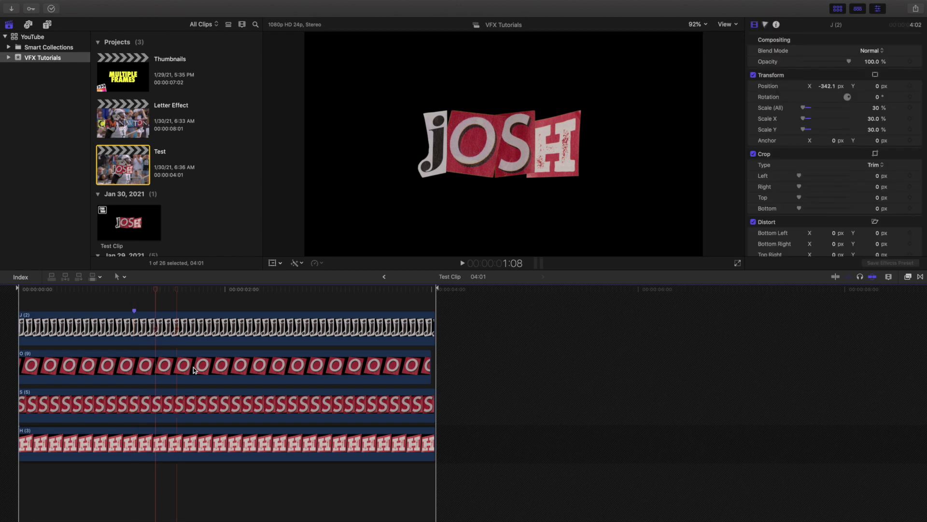
pyautogui.hotkey('alt', ';')
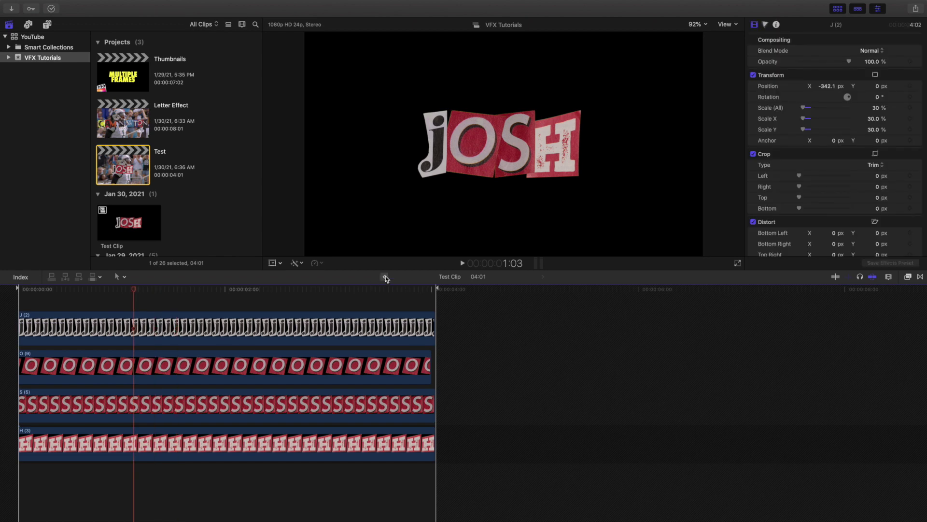
# Step: Delete the Test project and the Test Clip compound clip from the VFX Tutorials event
pyautogui.click(385, 277)
pyautogui.click(138, 165)
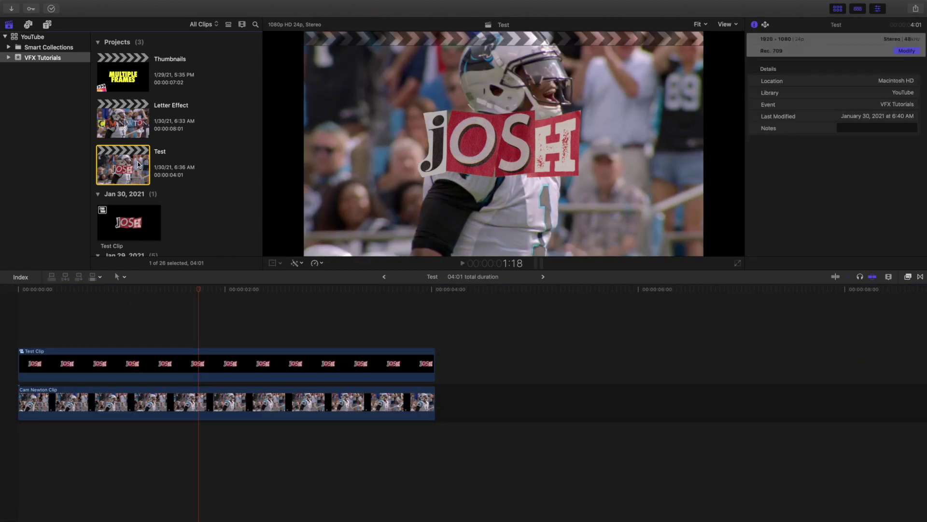
pyautogui.press('super+BackSpace')
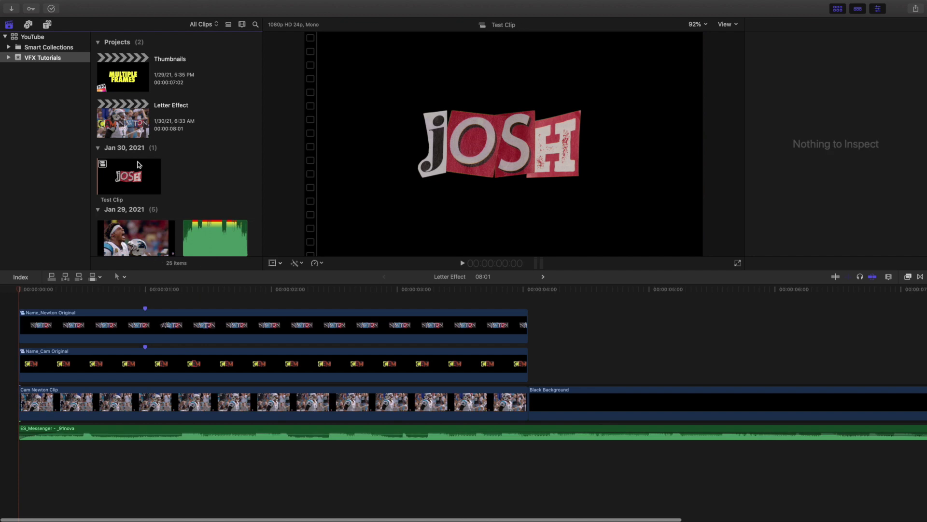
pyautogui.click(140, 130)
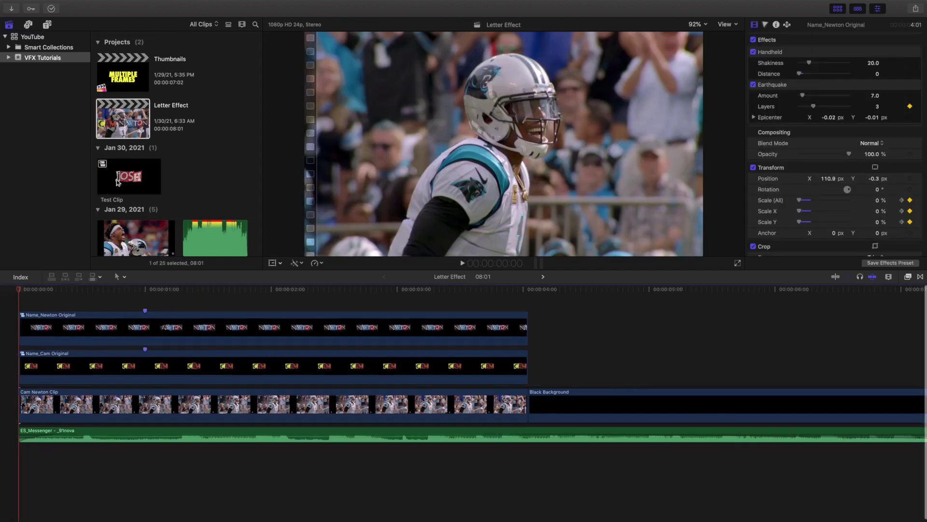
pyautogui.click(118, 179)
pyautogui.press('super+BackSpace')
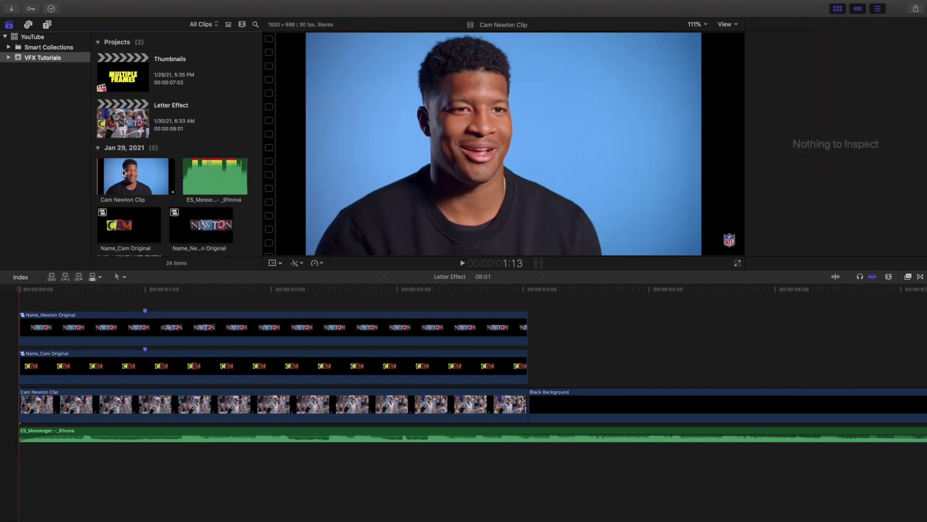
# Step: Play the opening of the Letter Effect project to review the finished title's scale-in, and select the Name_Newton Original clip
pyautogui.click(133, 127)
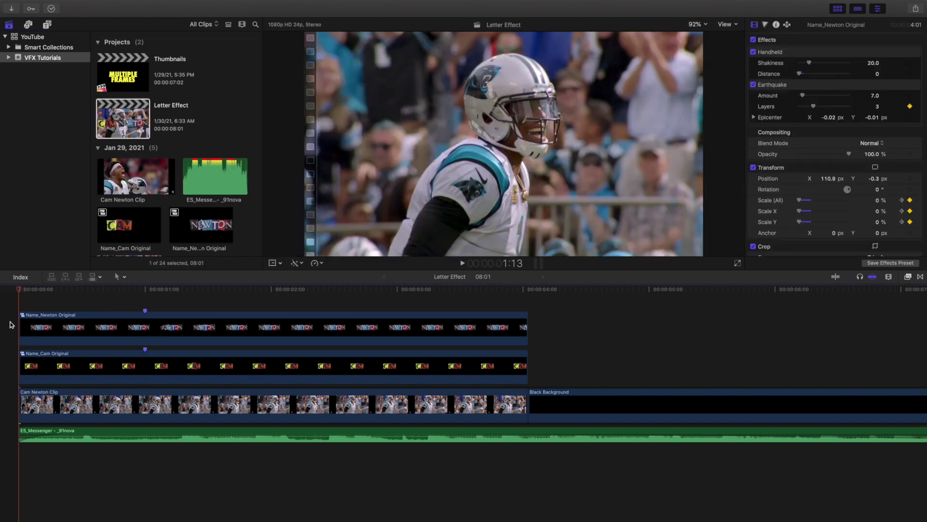
pyautogui.press('space')
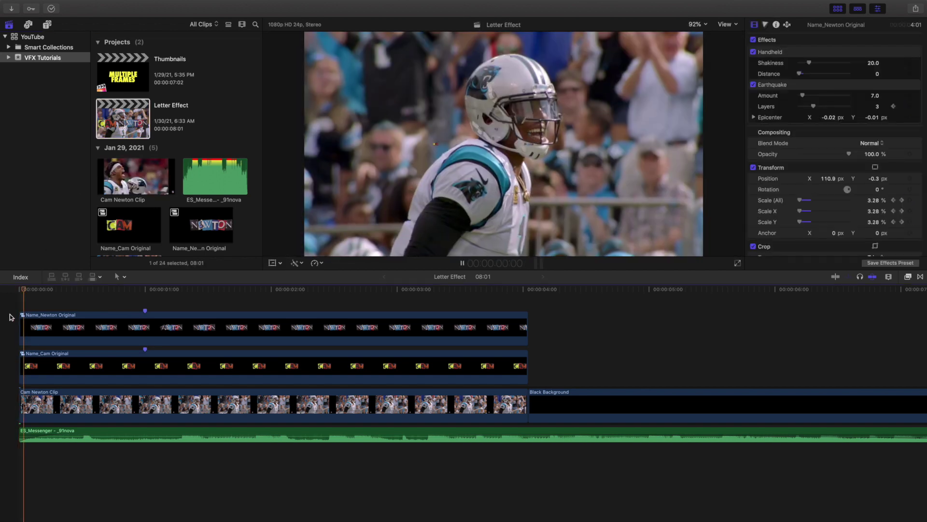
pyautogui.press('space')
pyautogui.press('Home')
pyautogui.press('space')
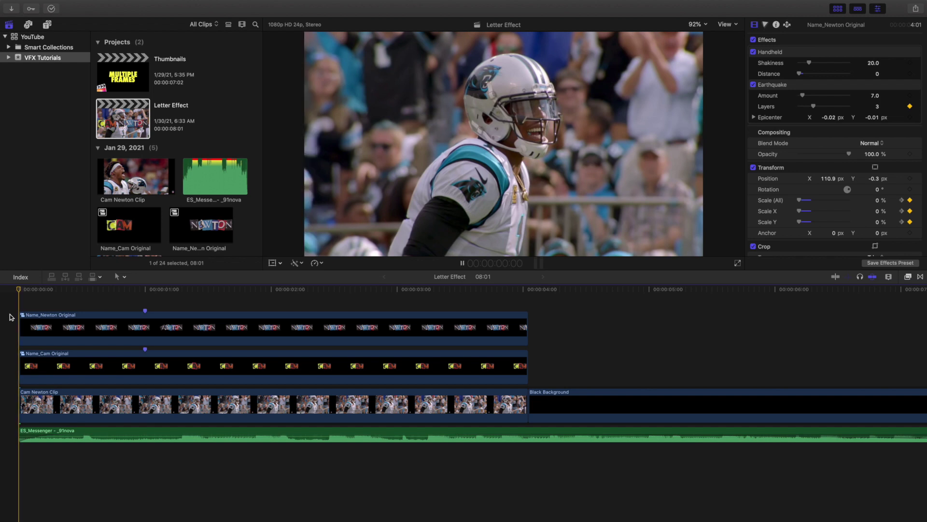
pyautogui.press('space')
pyautogui.press('Home')
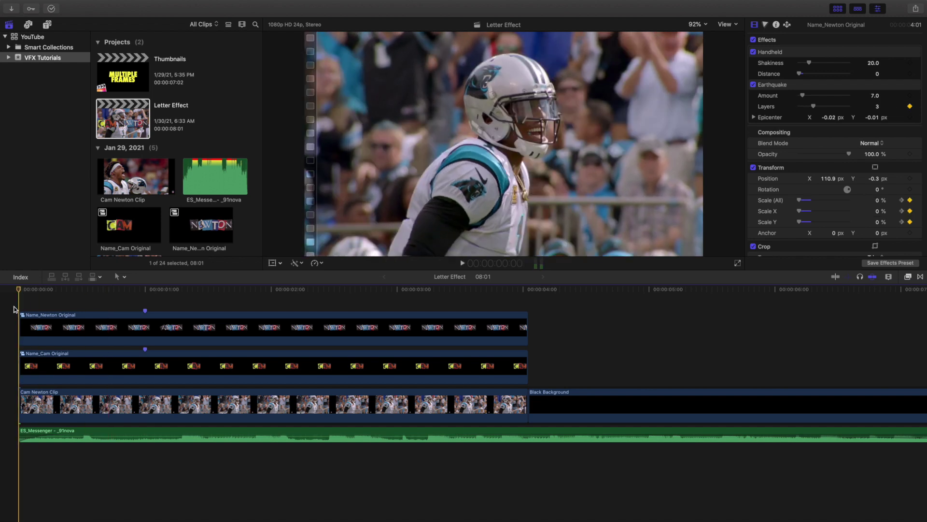
pyautogui.press('space')
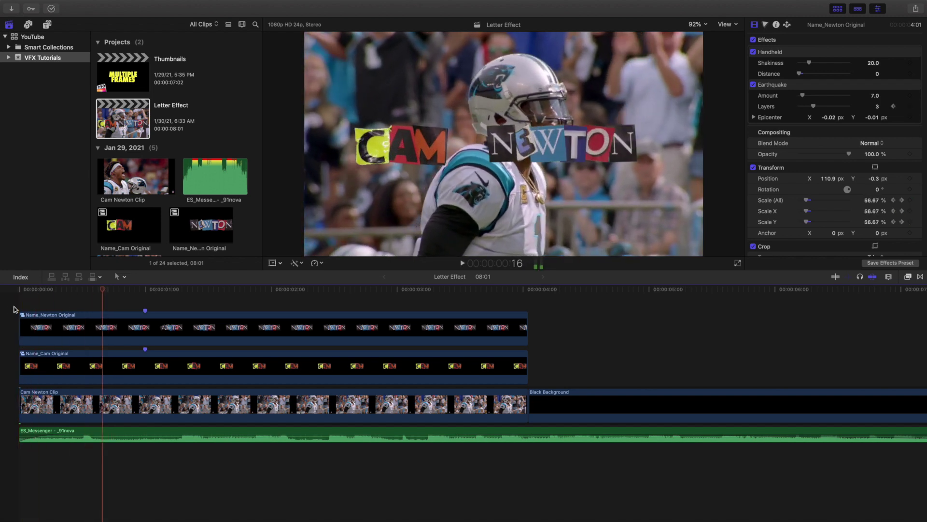
pyautogui.press('space')
pyautogui.click(147, 320)
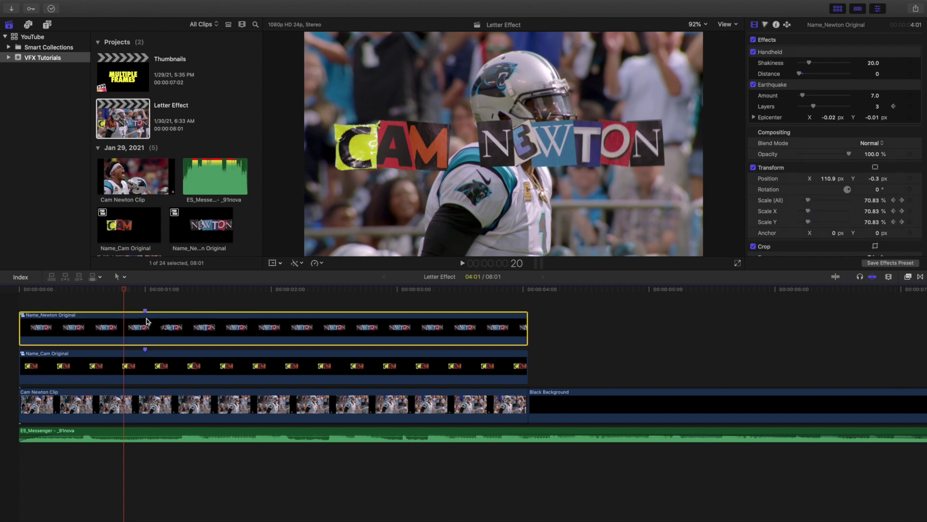
# Step: Examine the Handheld and Earthquake effects on the Name_Newton Original clip, and the Handheld and Glitch 04 effects on Name_Cam Original
pyautogui.click(787, 52)
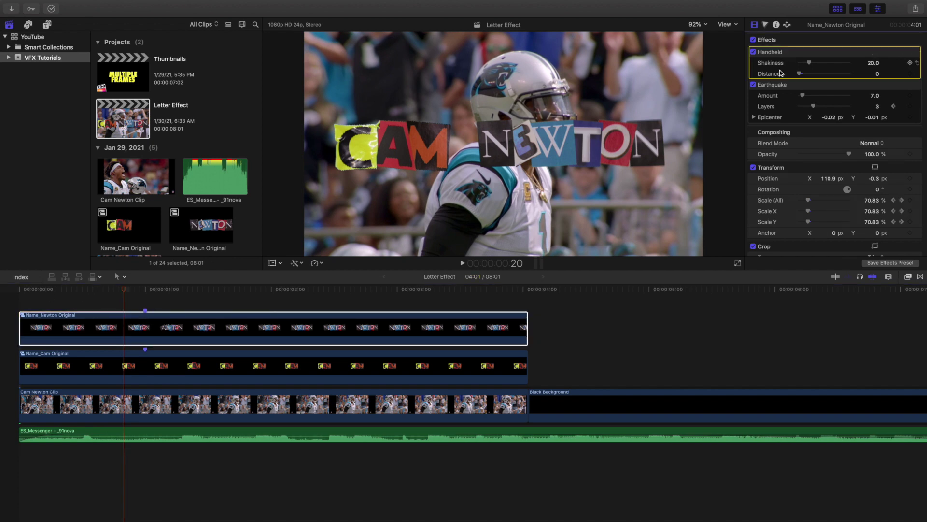
pyautogui.click(778, 85)
pyautogui.click(293, 357)
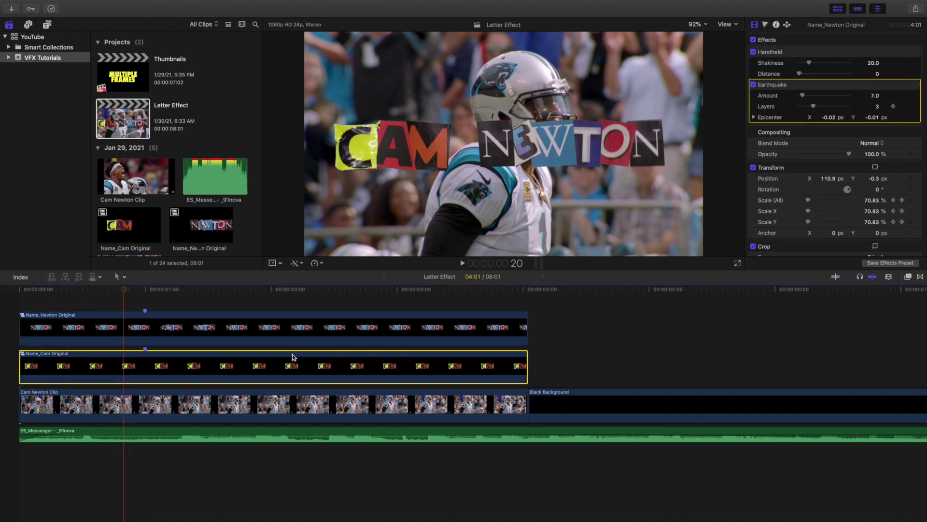
pyautogui.click(778, 53)
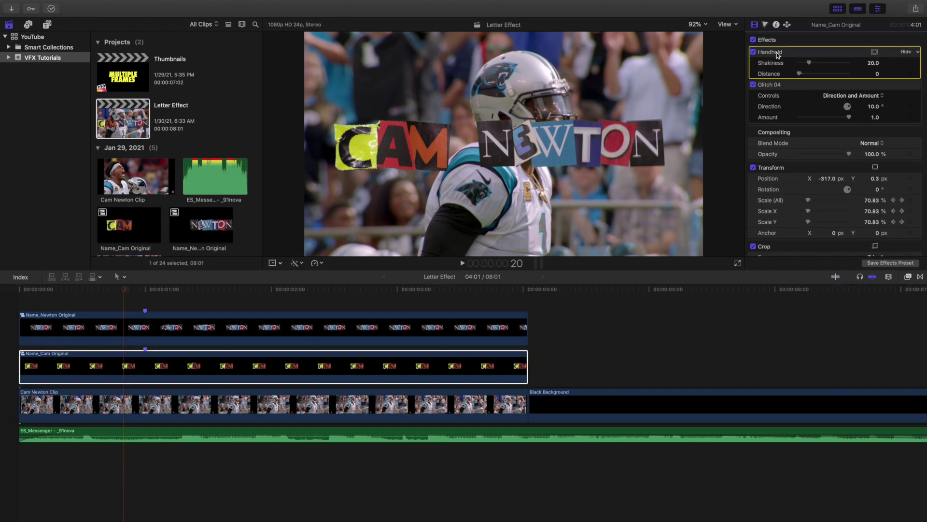
pyautogui.click(773, 85)
# Step: Open the Name_Newton Original compound clip and step frame by frame from 1:00 to 1:07 to examine the first N's rotation
pyautogui.doubleClick(158, 332)
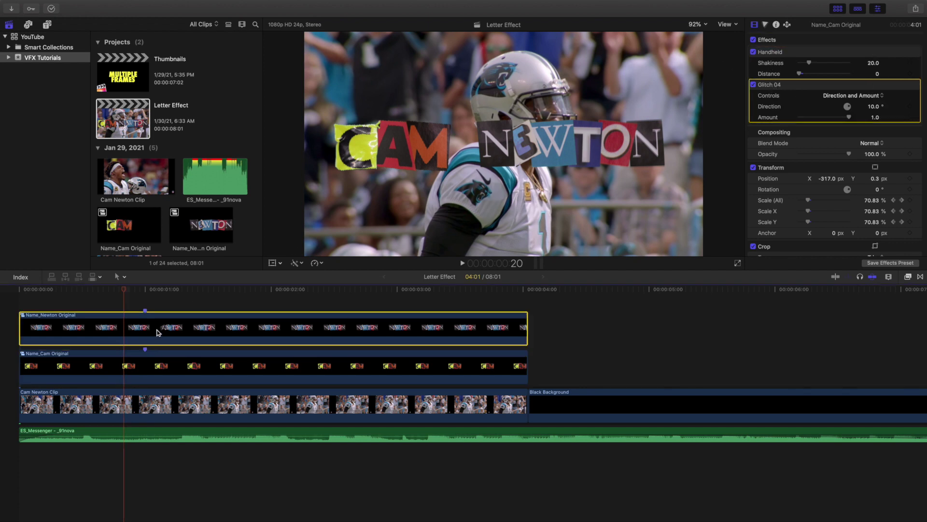
pyautogui.click(148, 299)
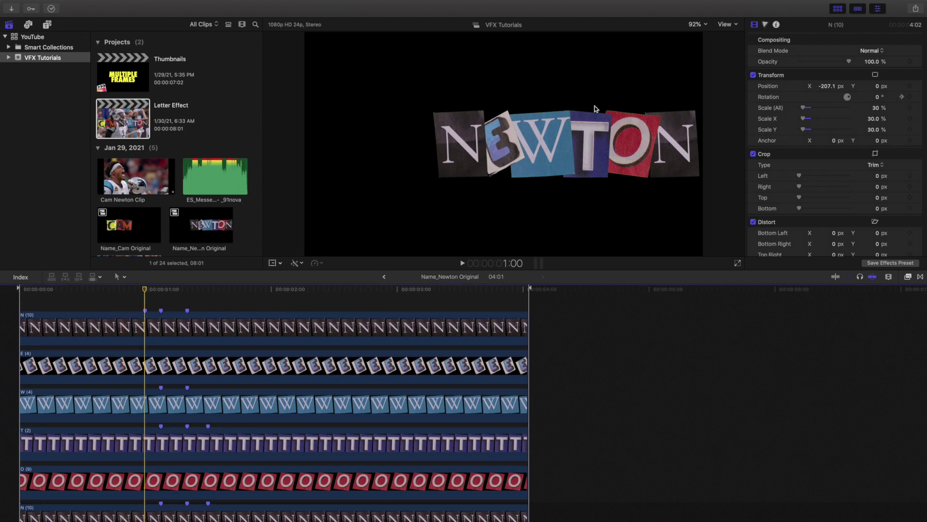
pyautogui.press('Right')
pyautogui.press('Right')
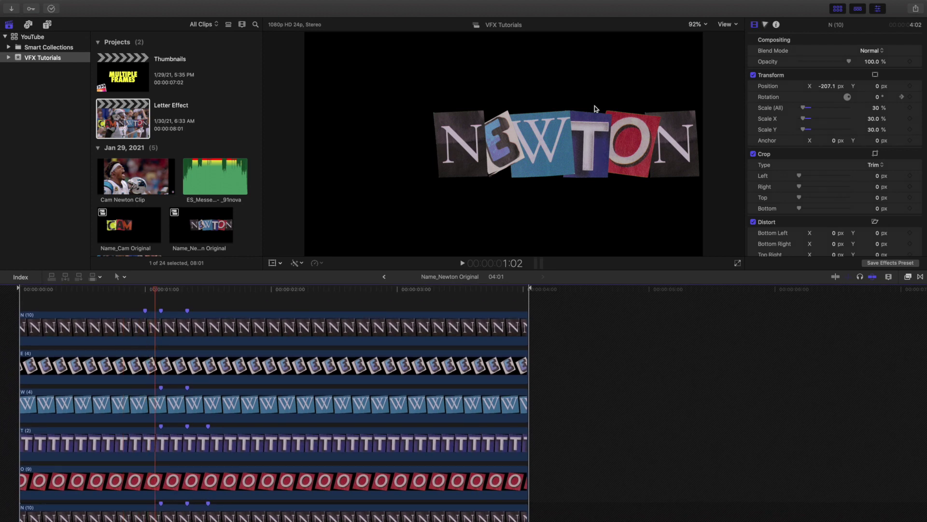
pyautogui.press('Right')
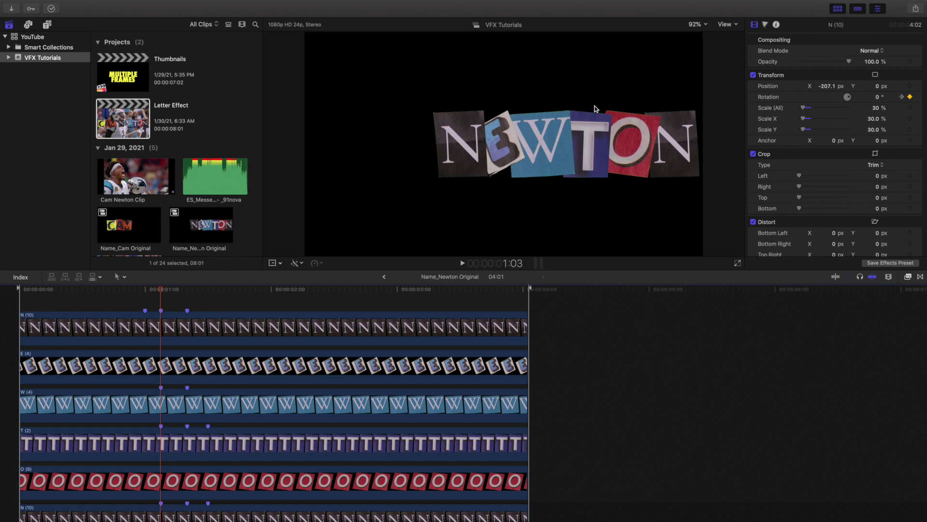
pyautogui.click(167, 327)
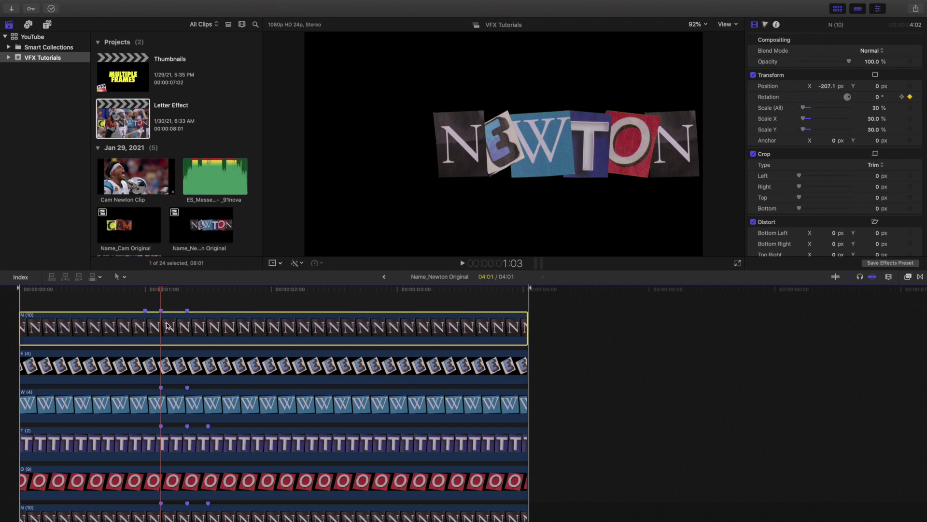
pyautogui.press('Right')
pyautogui.press('Right')
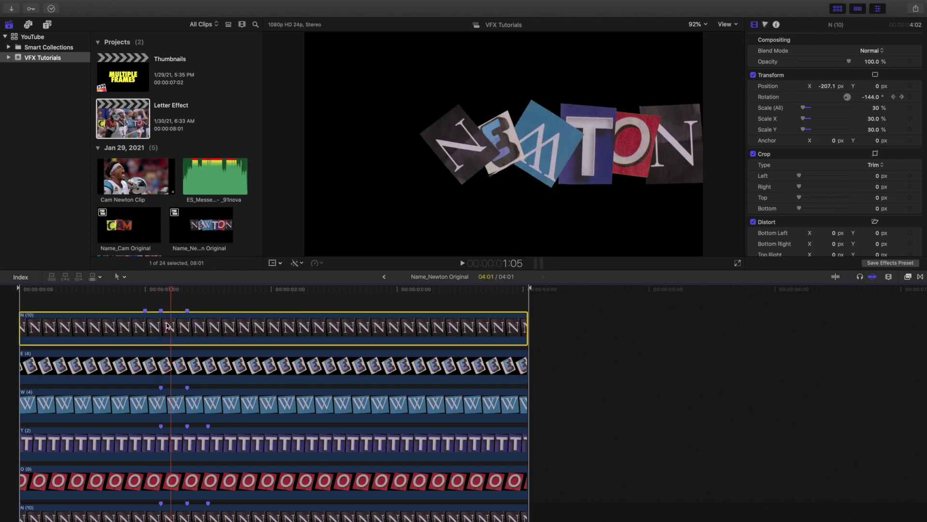
pyautogui.press('Right')
pyautogui.press('Right')
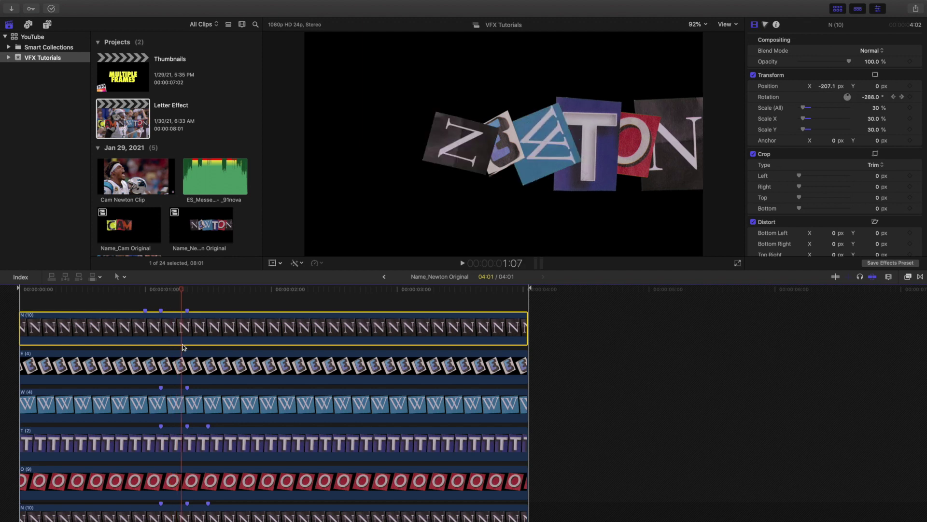
# Step: Go back to the one-second mark and step through the letter animation frame by frame up to the marker at 1:08
pyautogui.click(146, 304)
pyautogui.press('Right')
pyautogui.press('Right')
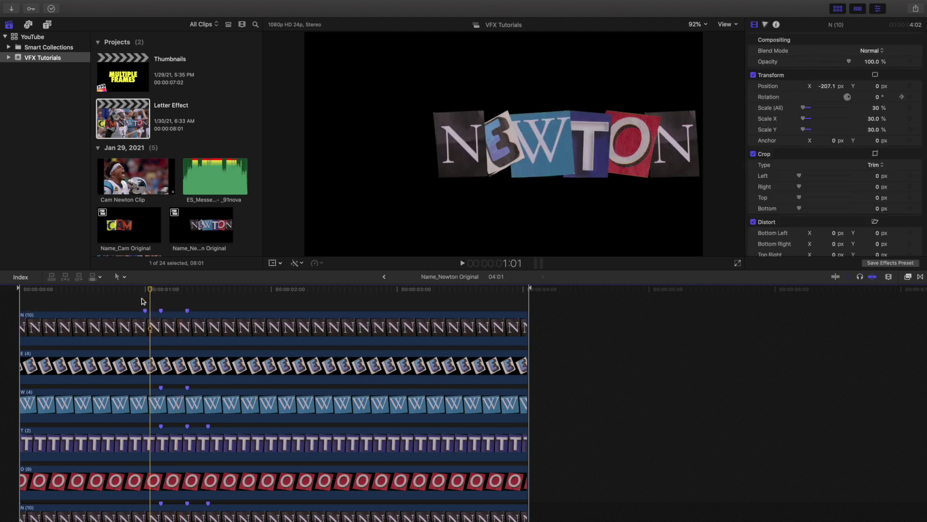
pyautogui.press('Right')
pyautogui.press('Right')
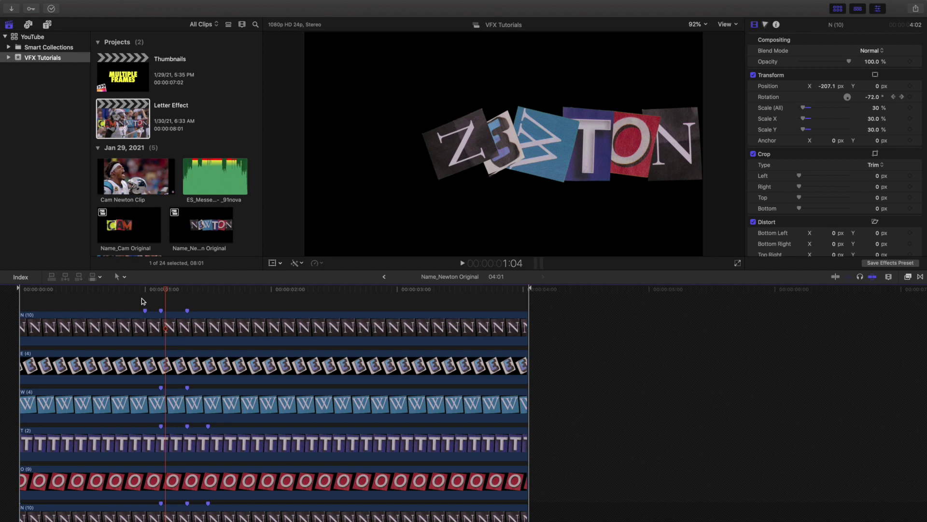
pyautogui.press('Right')
pyautogui.press('Right')
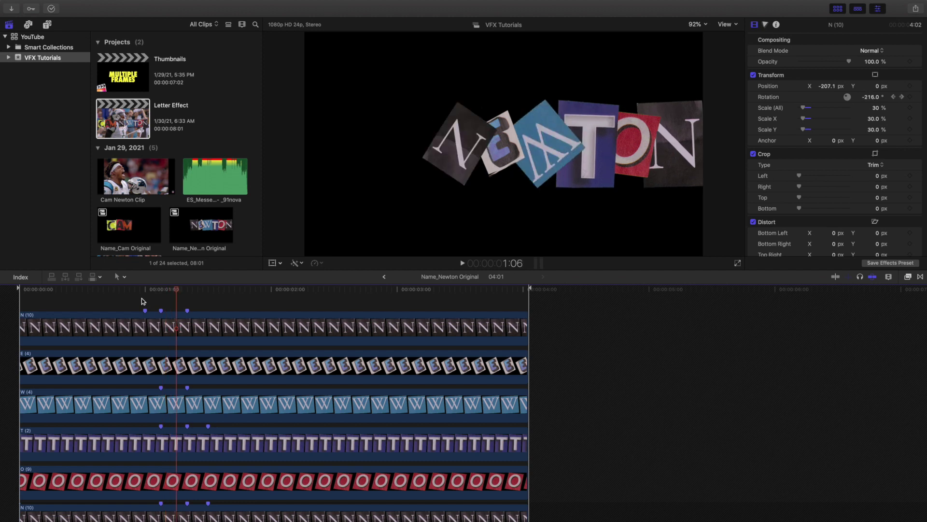
pyautogui.press('Right')
pyautogui.press('Right')
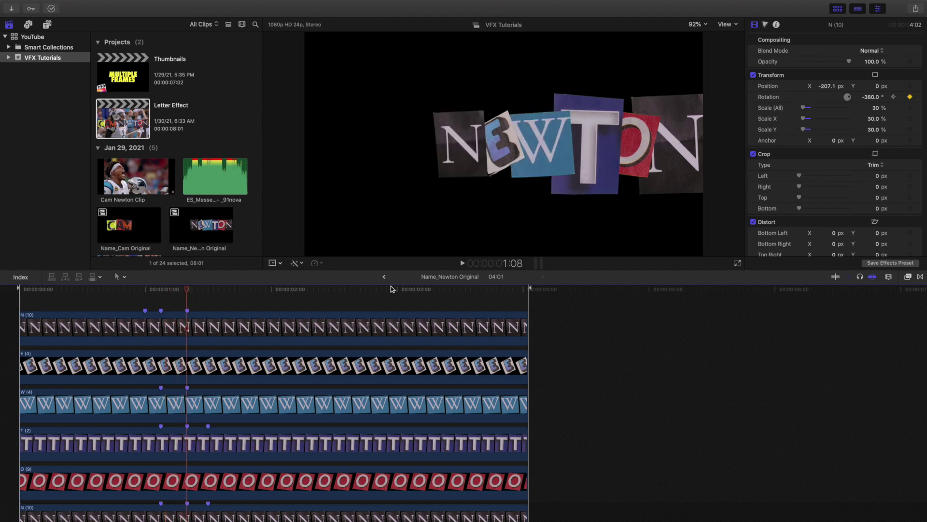
# Step: Return to the Letter Effect project and play its opening three times from the start to review the finished title animation
pyautogui.click(385, 277)
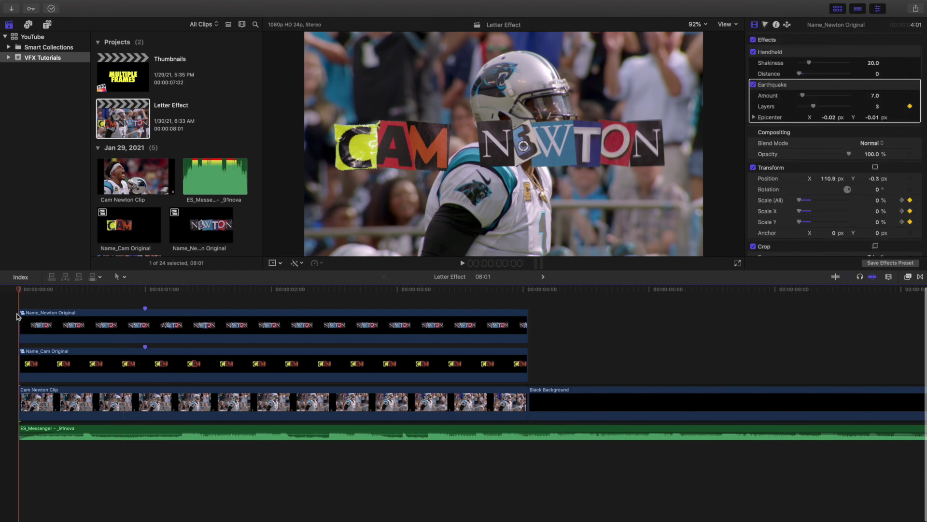
pyautogui.scroll(1, 116, 308)
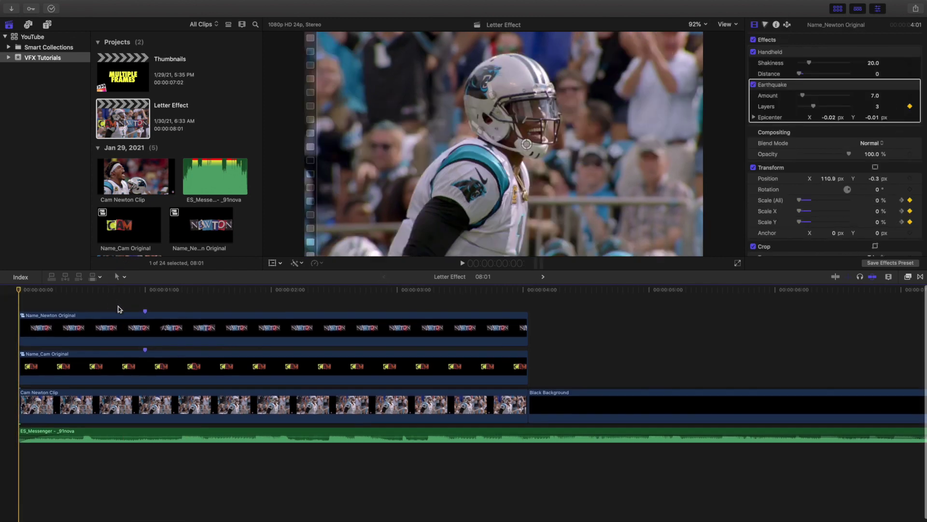
pyautogui.press('space')
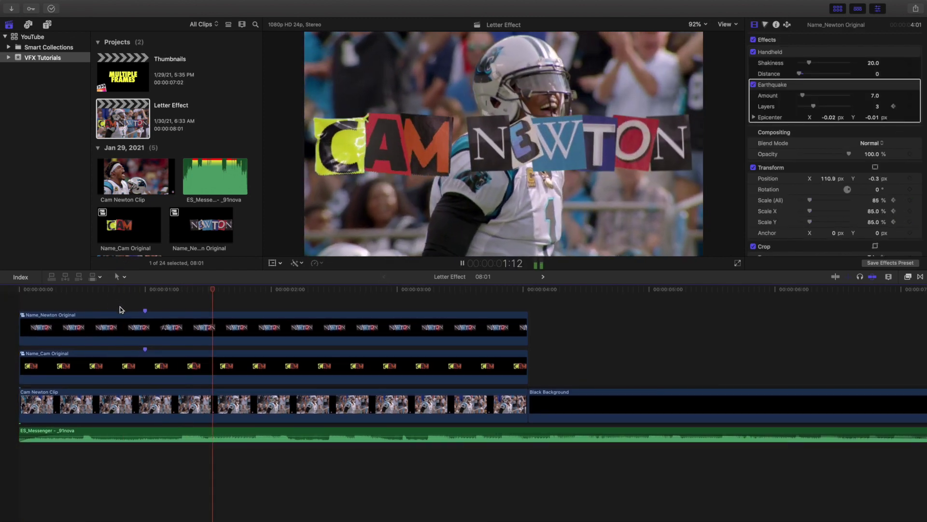
pyautogui.press('space')
pyautogui.press('Home')
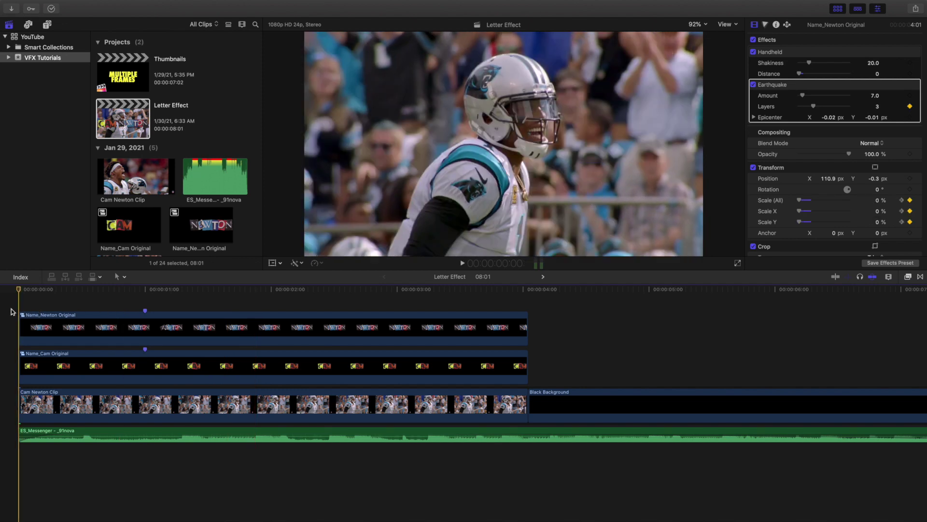
pyautogui.press('space')
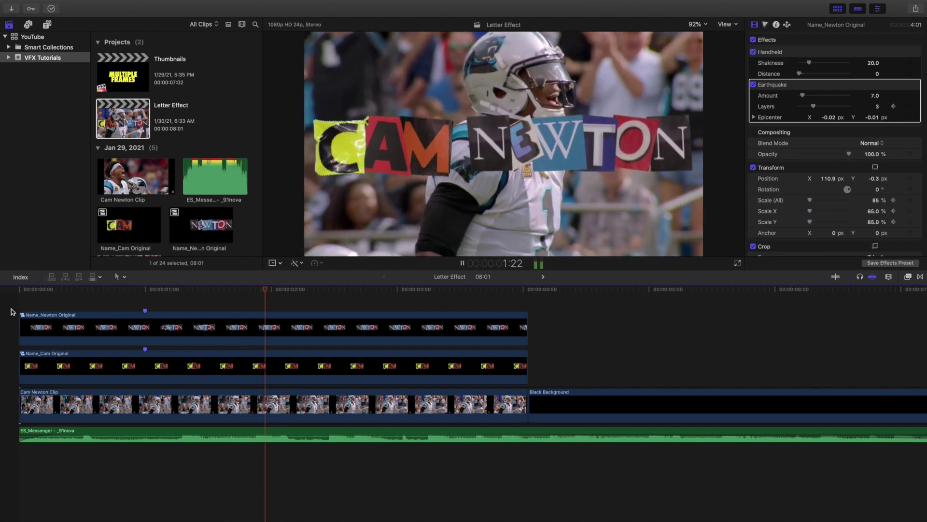
pyautogui.press('space')
pyautogui.press('Home')
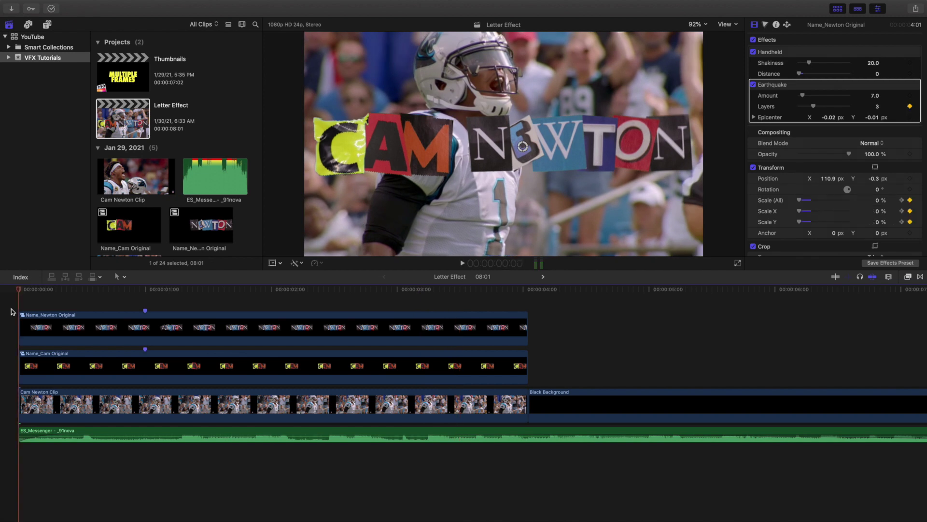
pyautogui.press('space')
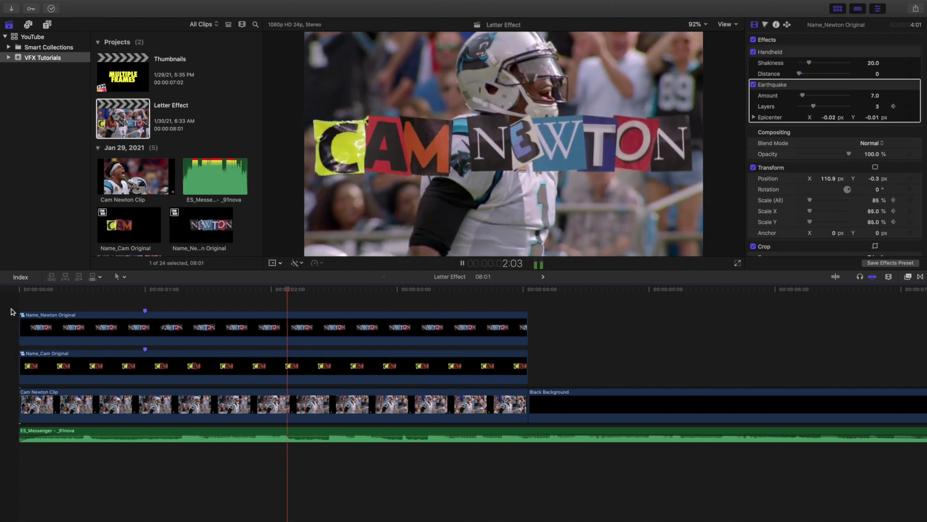
pyautogui.press('space')
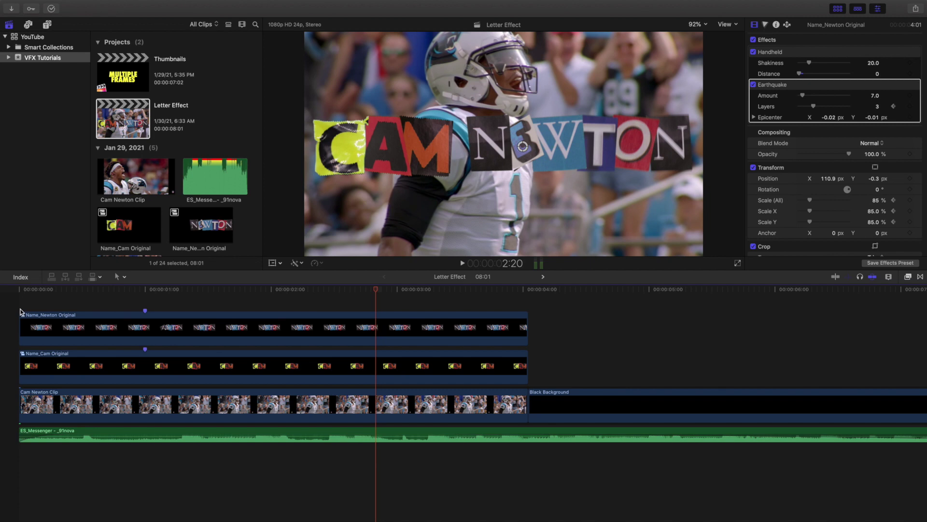